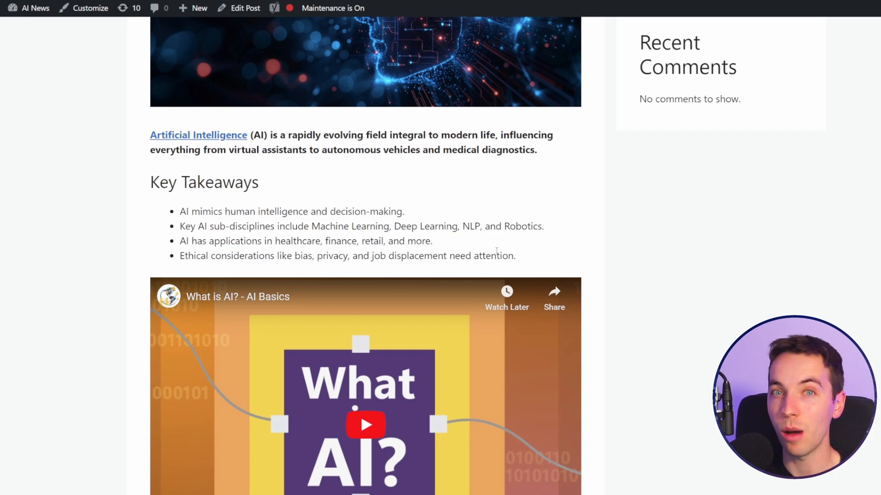
Read through the published "What is AI?" article, from the key takeaways and embedded video down to the comment section.
scroll(235, 194, down, 3)
scroll(239, 206, down, 3)
scroll(233, 207, up, 2)
scroll(224, 211, down, 8)
scroll(225, 202, down, 10)
scroll(256, 185, down, 20)
scroll(282, 170, down, 19)
scroll(284, 188, down, 9)
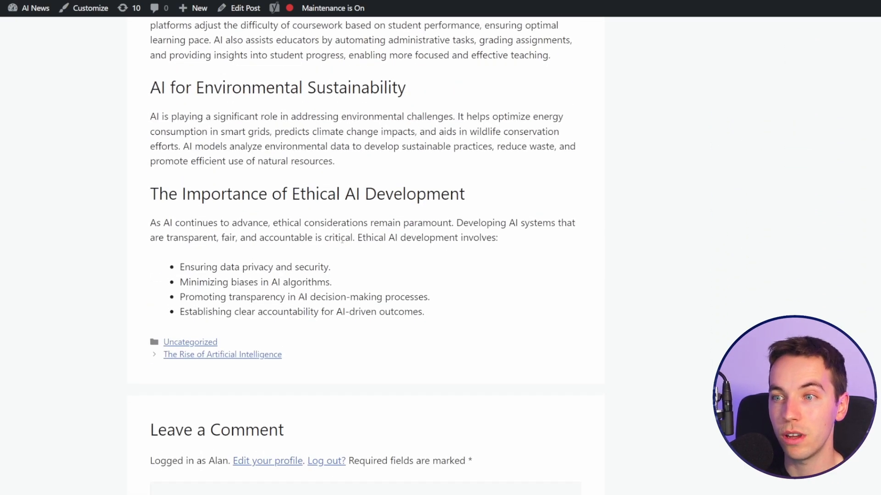
scroll(344, 238, up, 2)
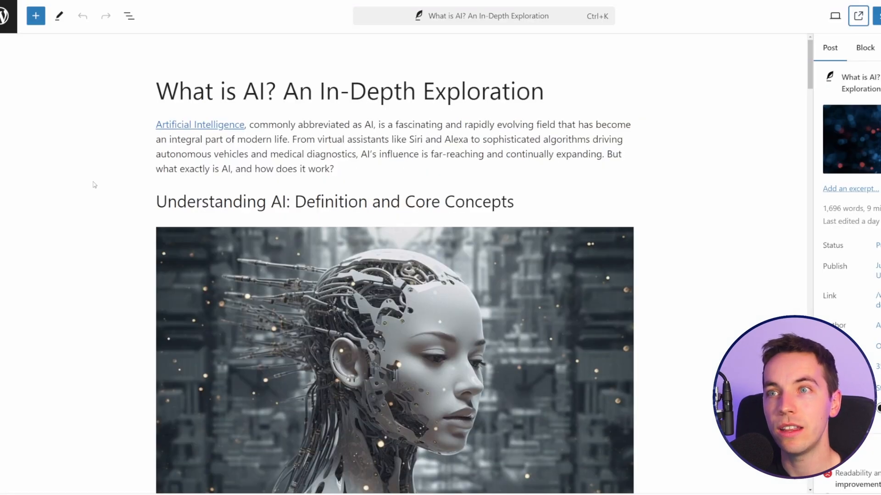
Review the original version of "What is AI? An In-Depth Exploration" in the WordPress post editor.
scroll(97, 193, down, 1)
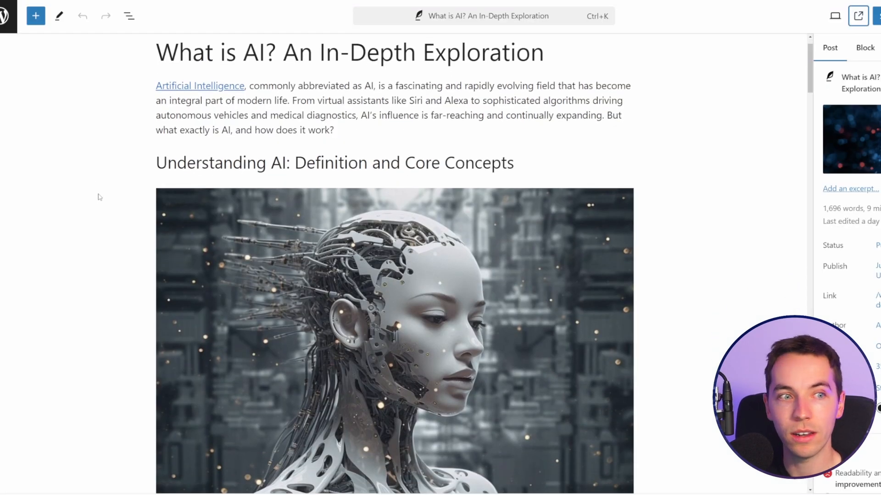
scroll(136, 197, down, 8)
scroll(246, 225, up, 6)
scroll(246, 225, down, 7)
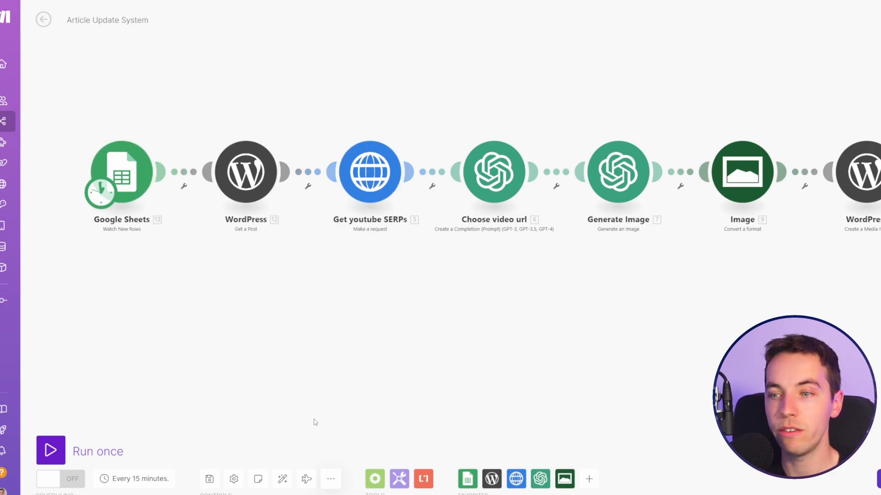
Open the blueprint import for the Article Update System scenario in Make.
click(330, 479)
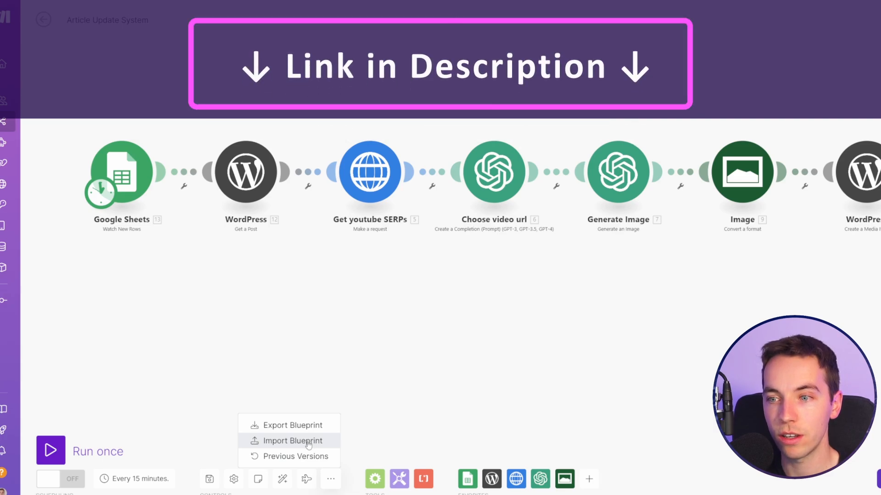
click(307, 441)
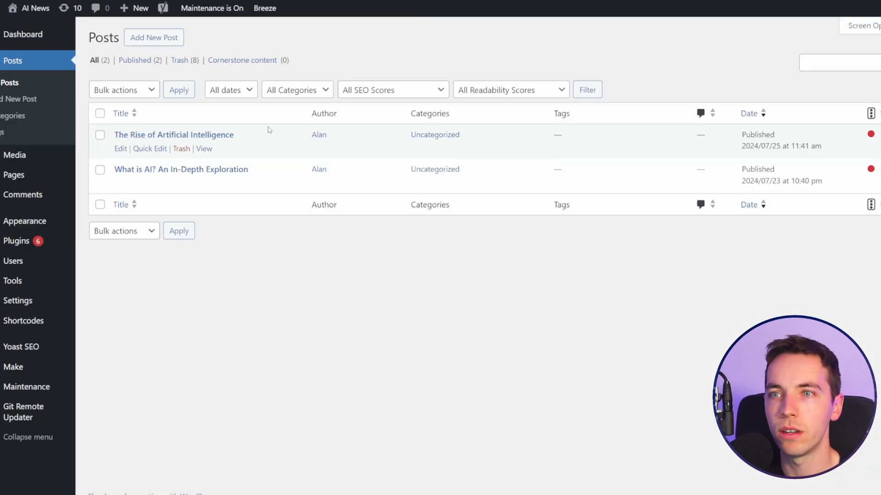
Copy the edit link of the WordPress post "The Rise of Artificial Intelligence" and paste it into A2 of the Article Updates Google Sheet.
right_click(188, 136)
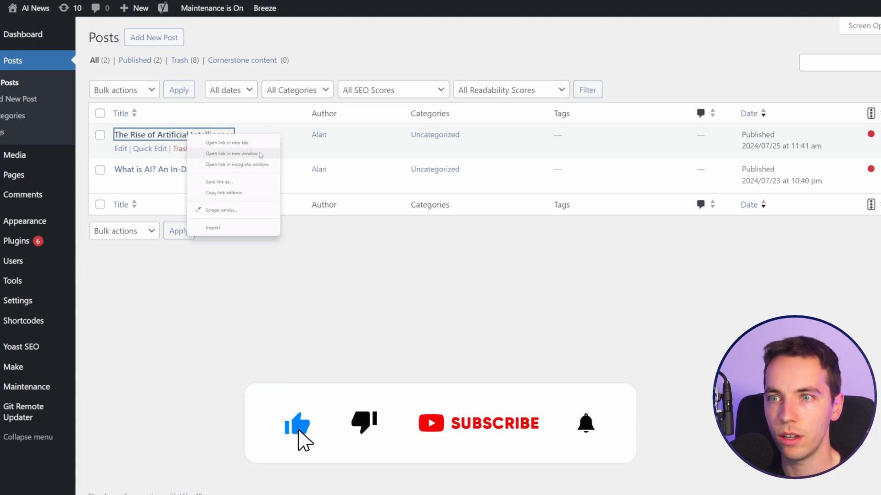
click(247, 194)
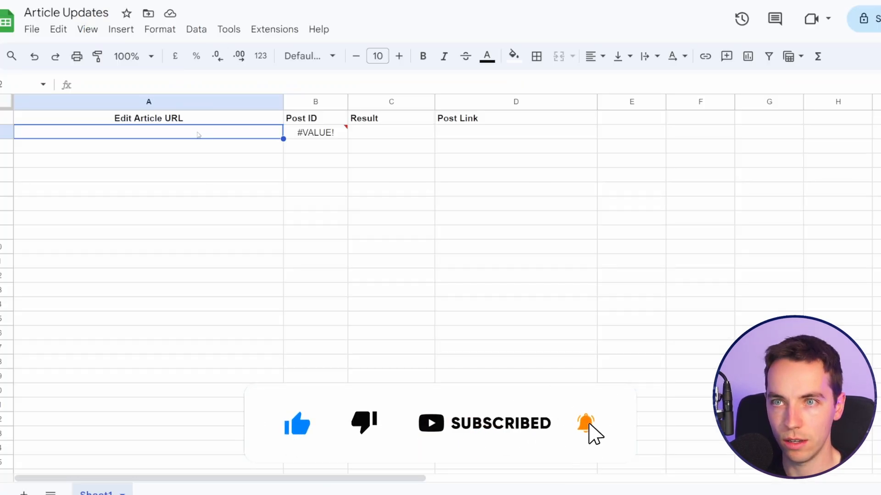
key(ctrl+v)
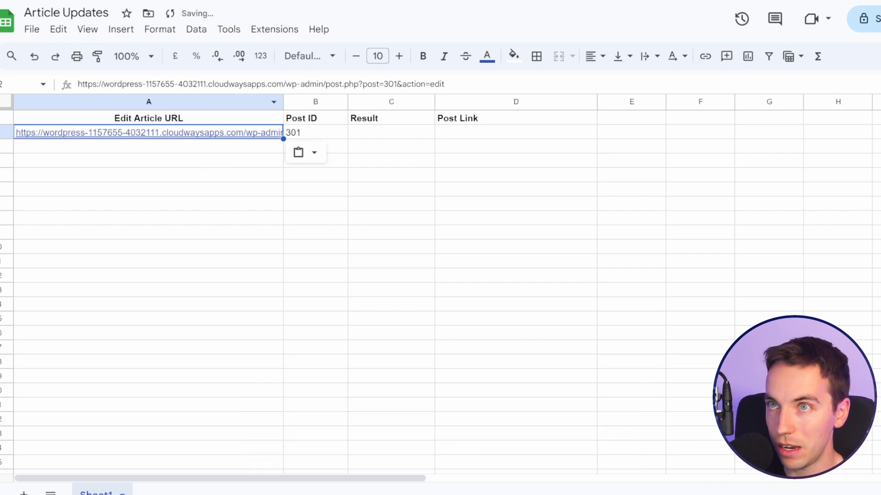
click(268, 1)
click(229, 138)
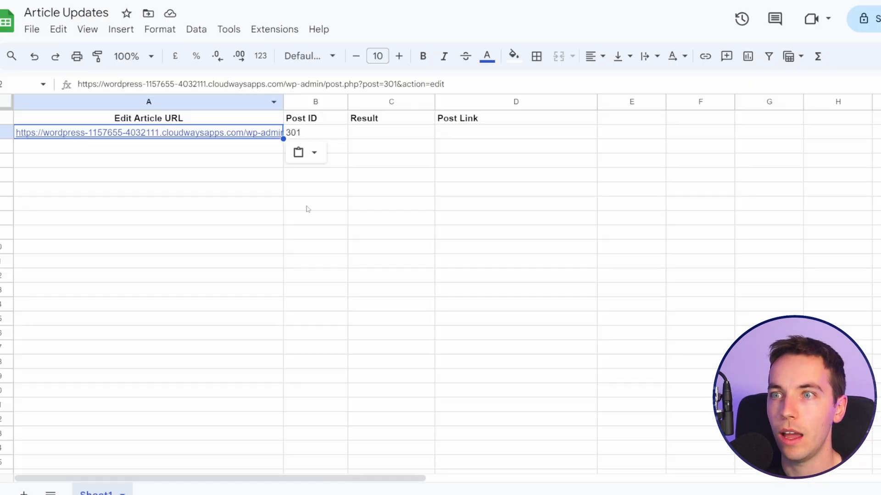
Inspect the formula in B2 that extracts the post ID from the article's edit URL.
click(322, 192)
click(322, 134)
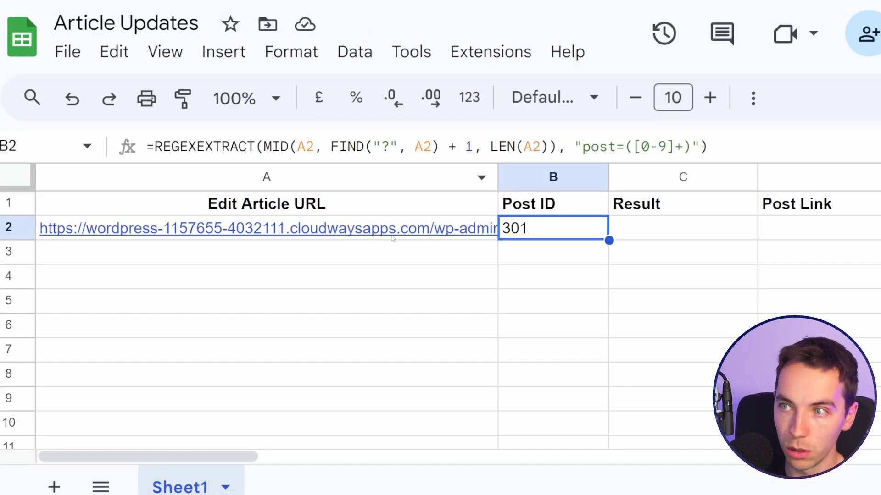
mouse_move(426, 237)
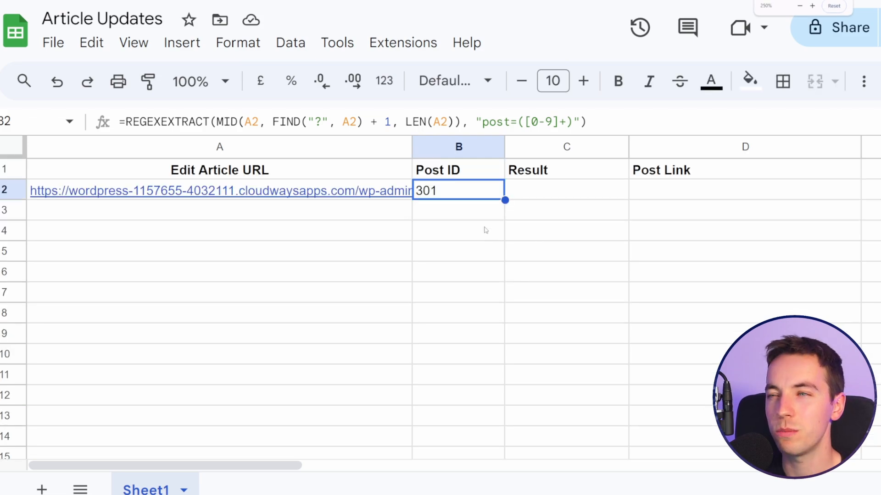
click(576, 253)
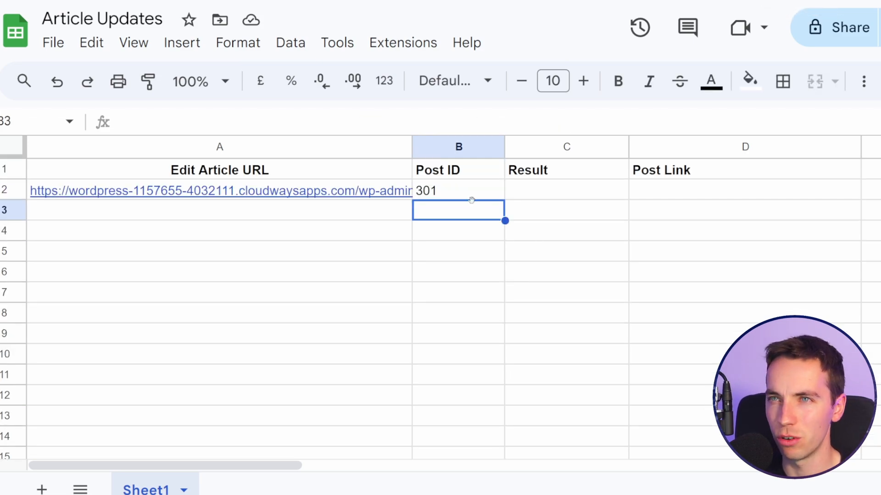
click(473, 181)
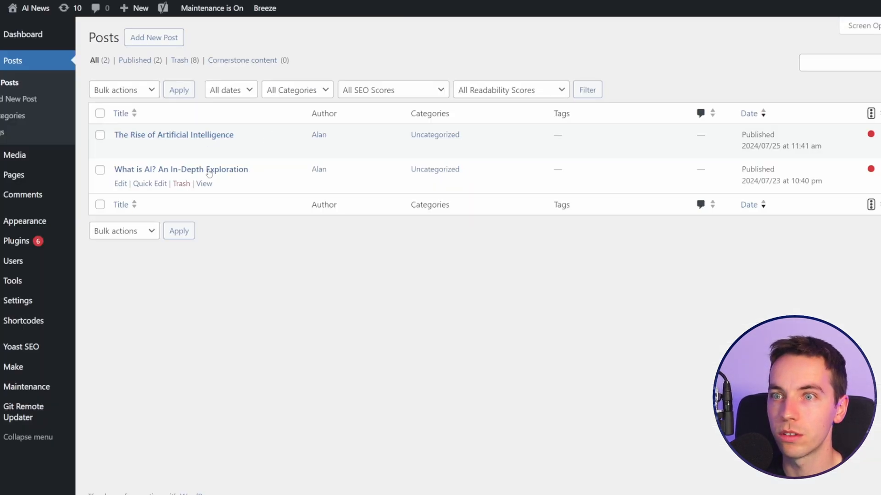
Paste the WordPress edit link of "What is AI? An In-Depth Exploration" into A3 of the sheet and fill the Post ID formula down to B3.
right_click(209, 173)
click(260, 233)
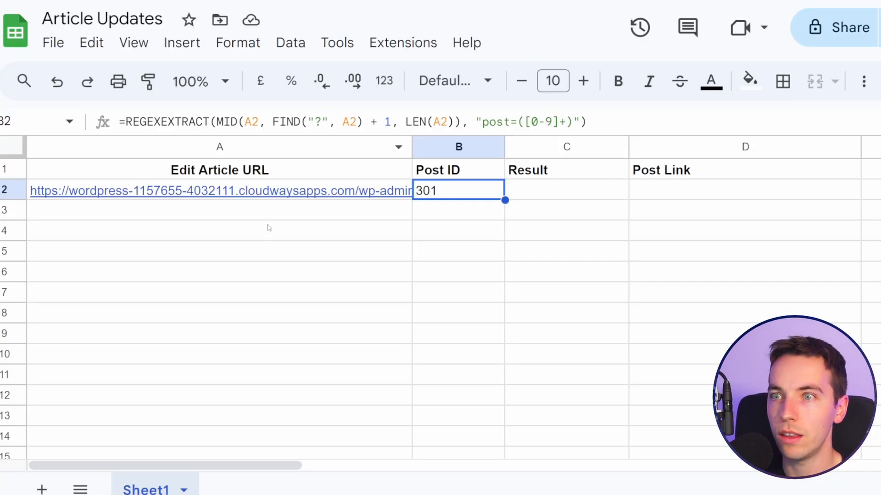
click(270, 218)
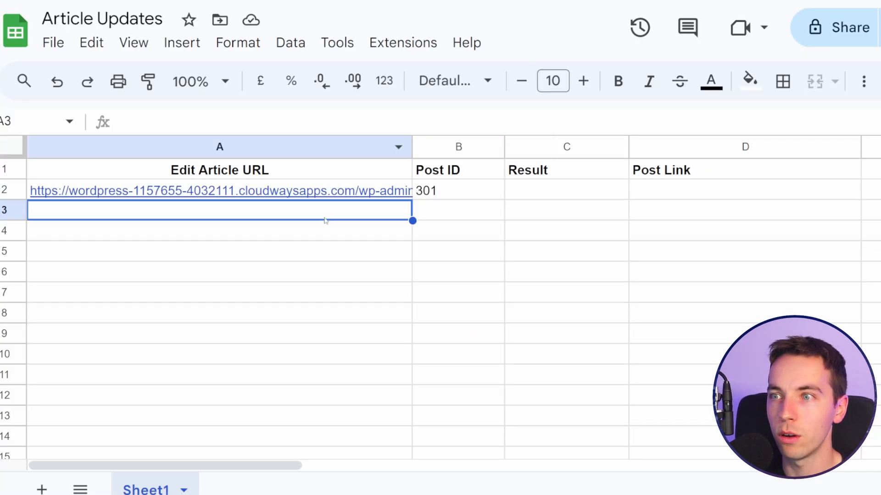
key(ctrl+v)
drag(458, 190, 458, 209)
key(ctrl+d)
click(463, 248)
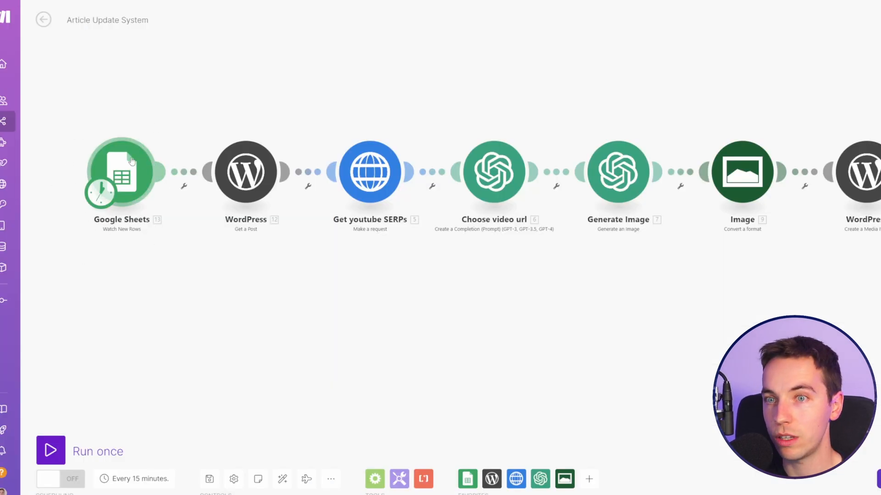
Look through the Article Update System scenario in Make, from the Google Sheets trigger to the final Update a Row module.
scroll(233, 264, up, 2)
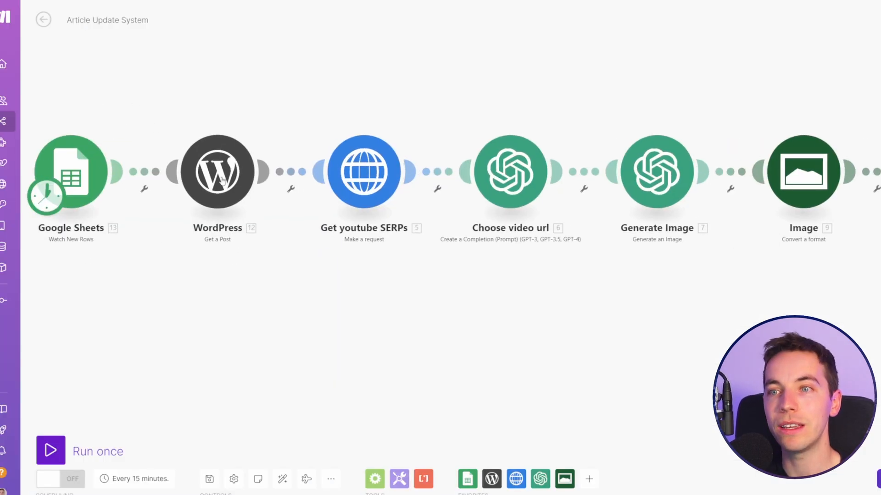
drag(307, 252, 169, 251)
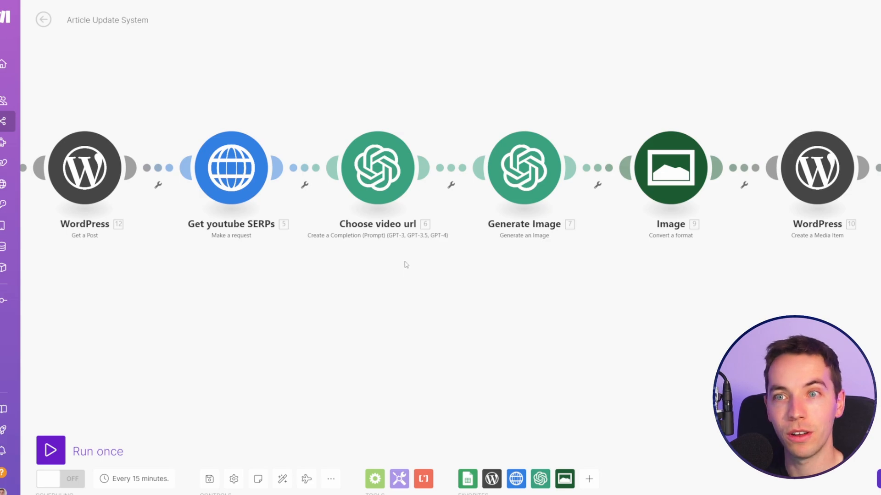
drag(432, 263, 306, 301)
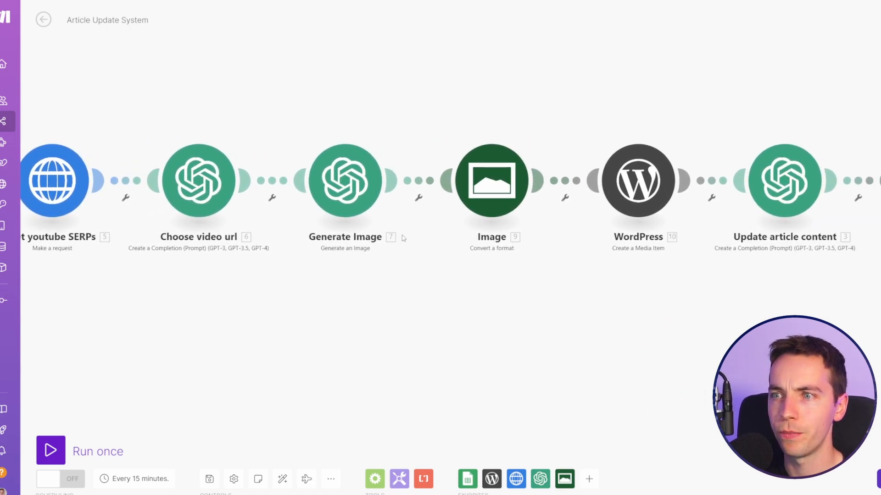
drag(399, 167, 328, 162)
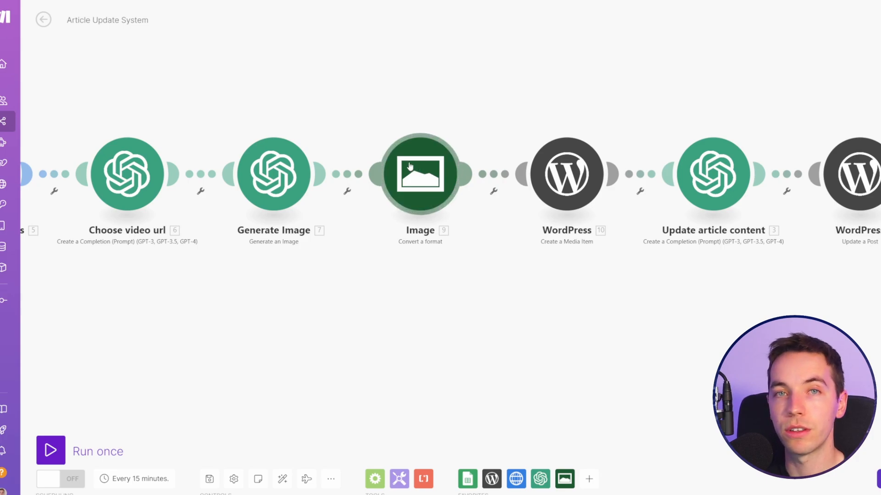
drag(437, 266, 380, 261)
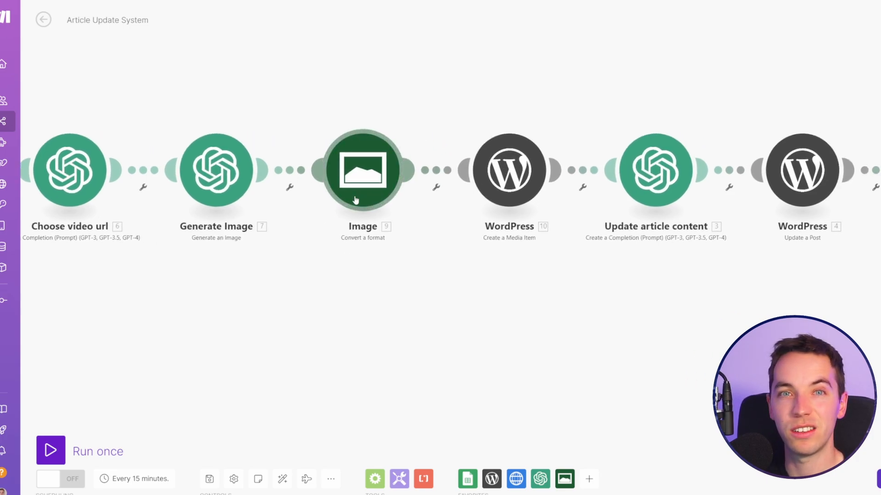
drag(456, 282, 352, 275)
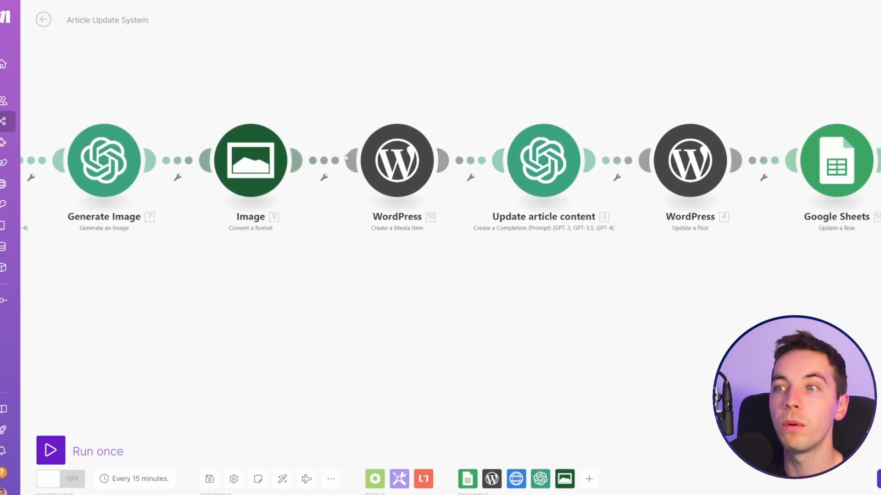
drag(428, 273, 296, 272)
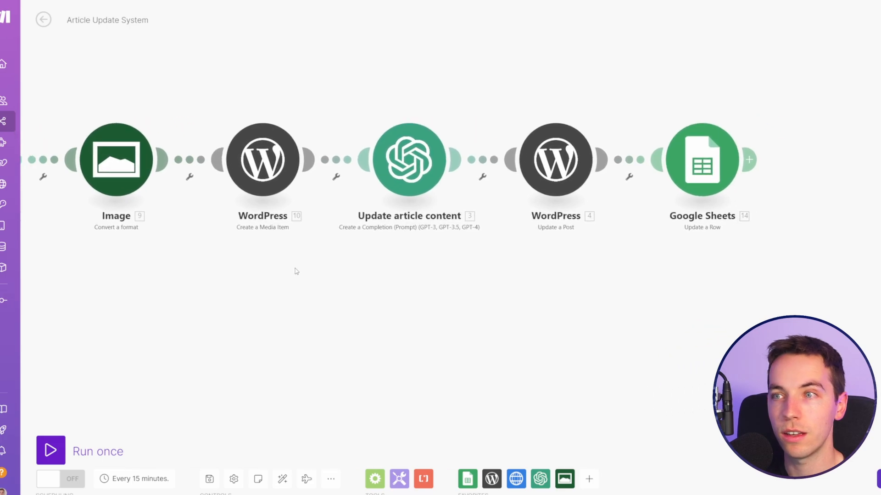
Examine the system and user prompts in the "Update article content" OpenAI module and close its settings.
click(418, 175)
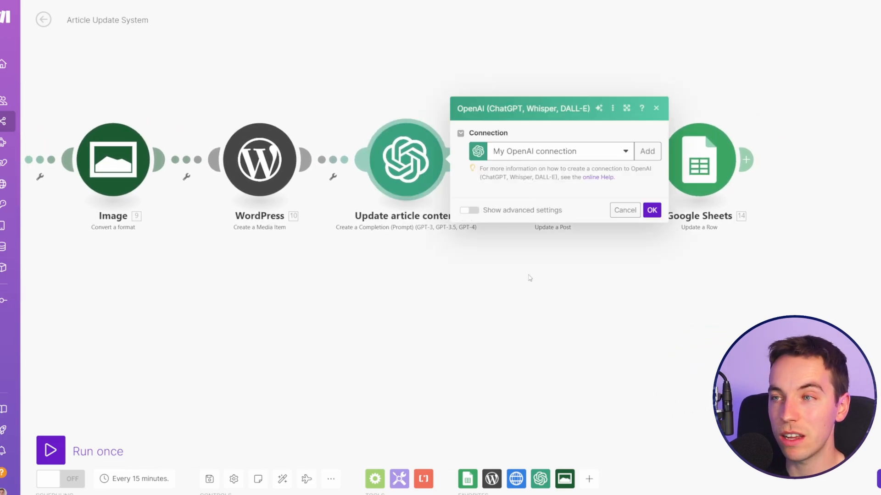
scroll(477, 268, down, 4)
scroll(473, 254, down, 1)
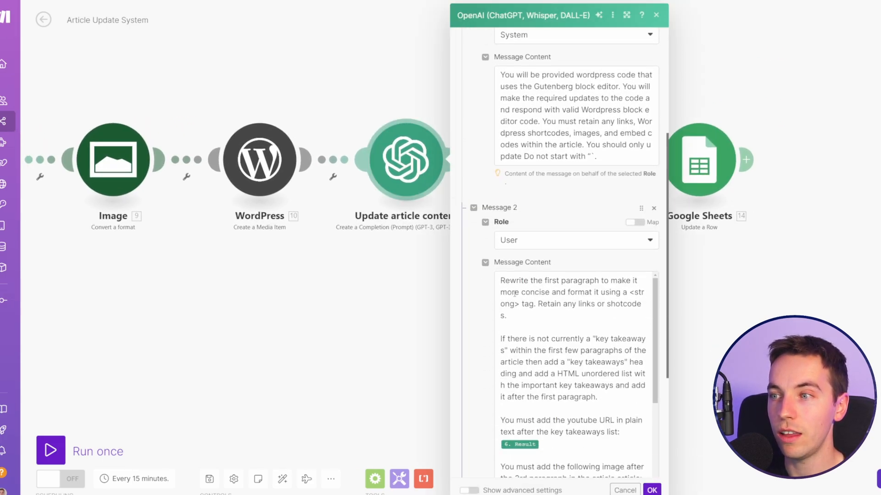
click(395, 298)
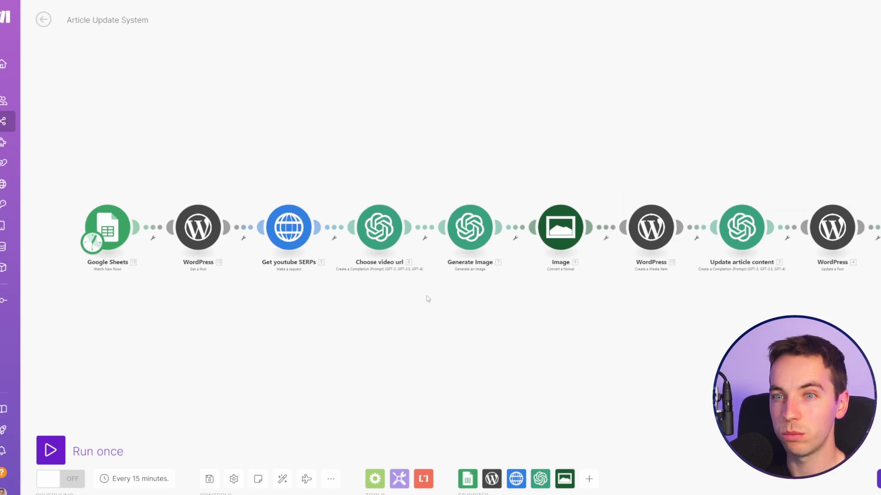
drag(431, 296, 419, 295)
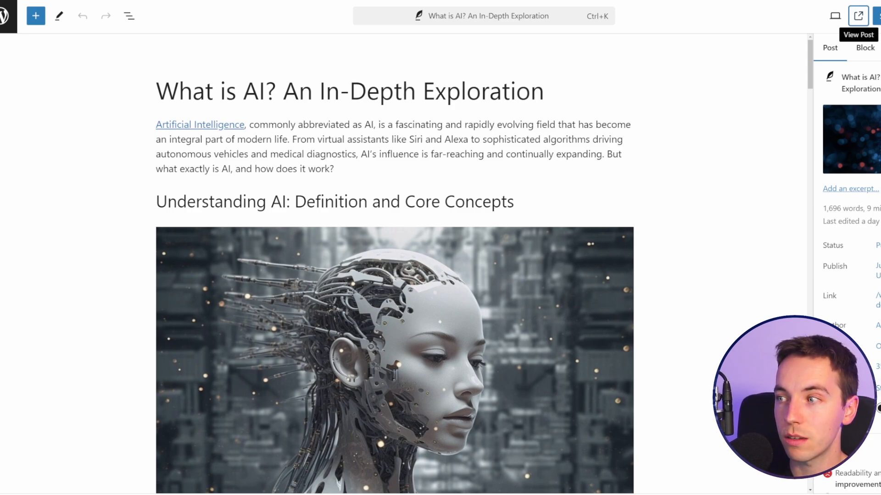
Compare the WordPress post's revisions, moving back to the one from 25 Jul @ 12:22, and return to the editor.
scroll(874, 365, down, 3)
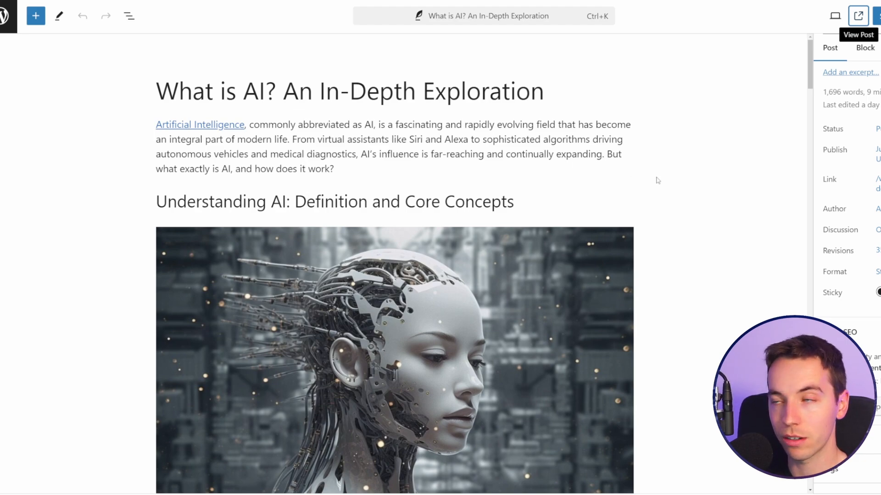
click(878, 251)
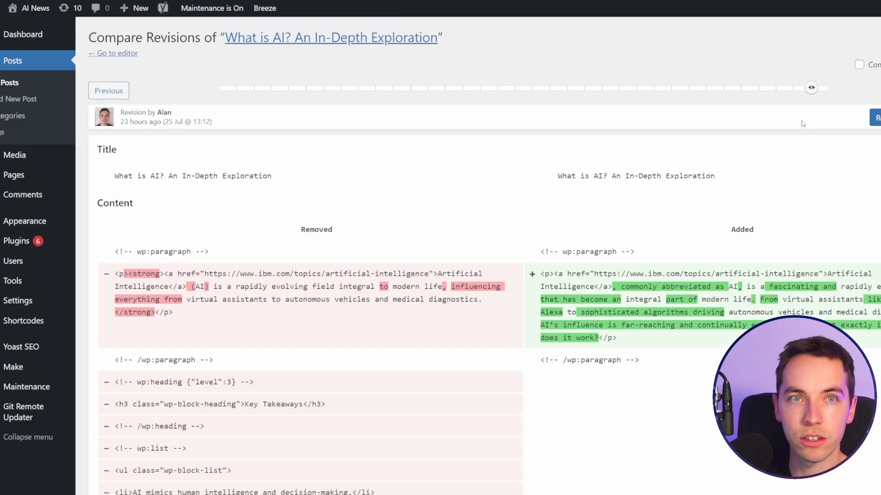
drag(811, 88, 794, 88)
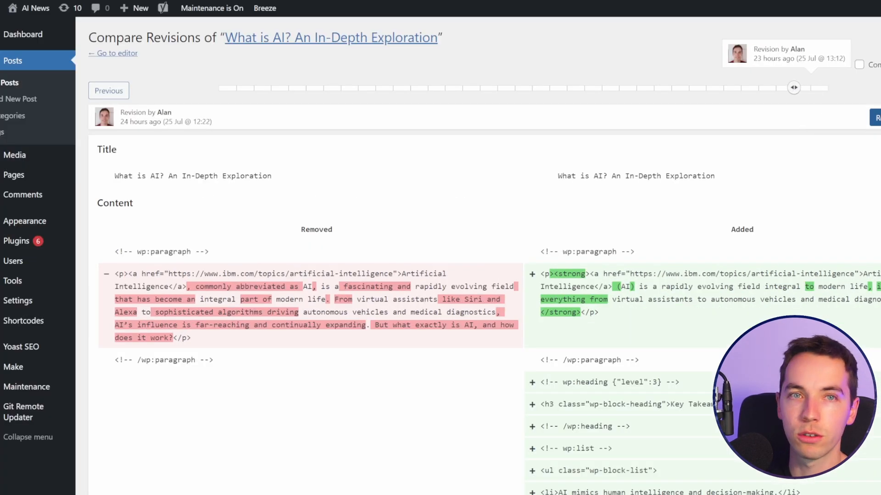
click(129, 54)
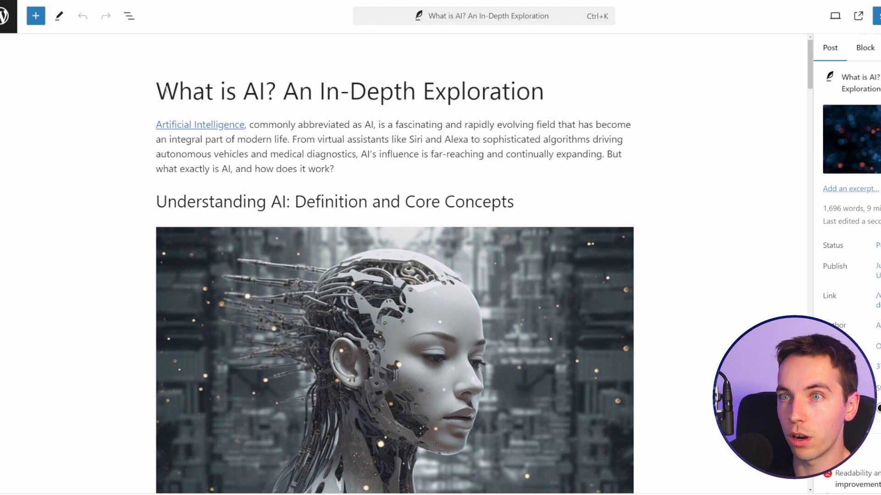
Check the opening paragraph and the first section's image of the article in the post editor.
scroll(157, 102, down, 3)
scroll(151, 109, up, 1)
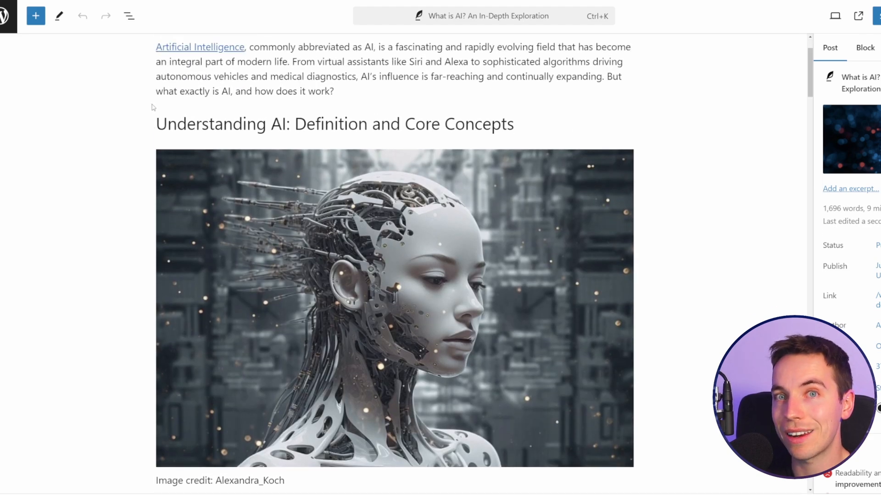
scroll(153, 108, up, 2)
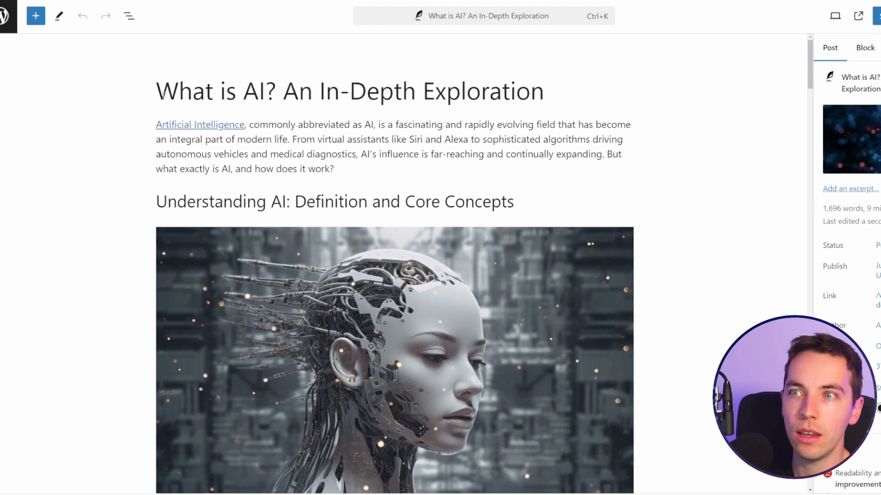
scroll(164, 94, down, 1)
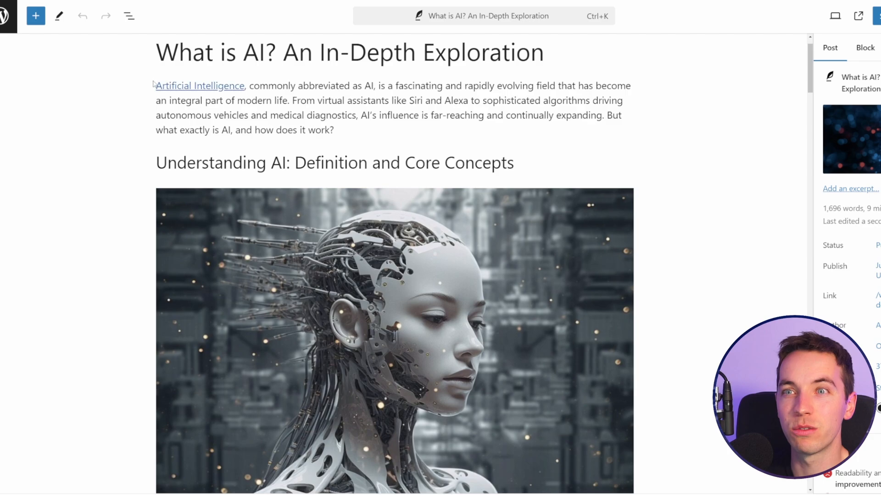
Examine the article in the post editor, from the introduction past the shortcode box to the lists on AI sub-disciplines and how AI works.
scroll(153, 84, down, 20)
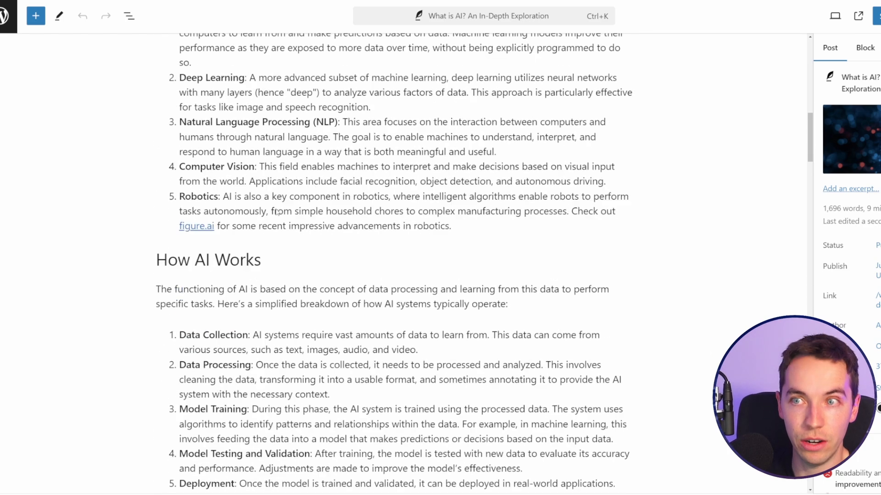
scroll(288, 192, up, 20)
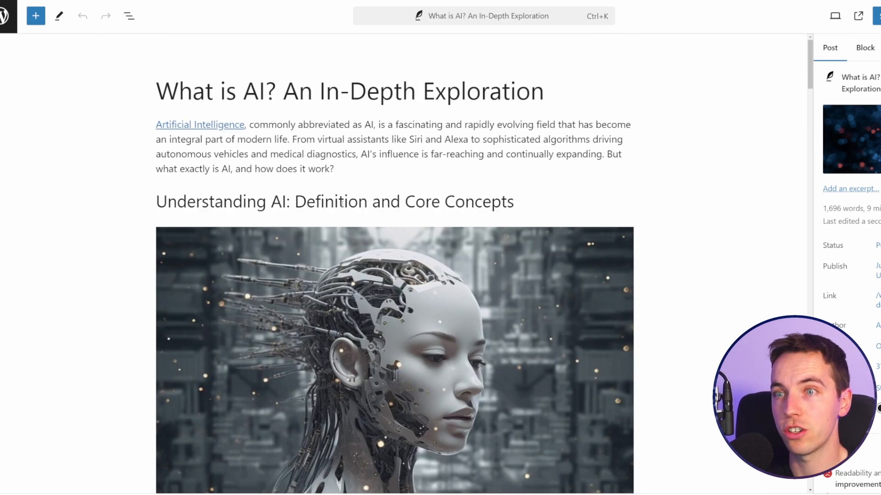
scroll(345, 207, down, 14)
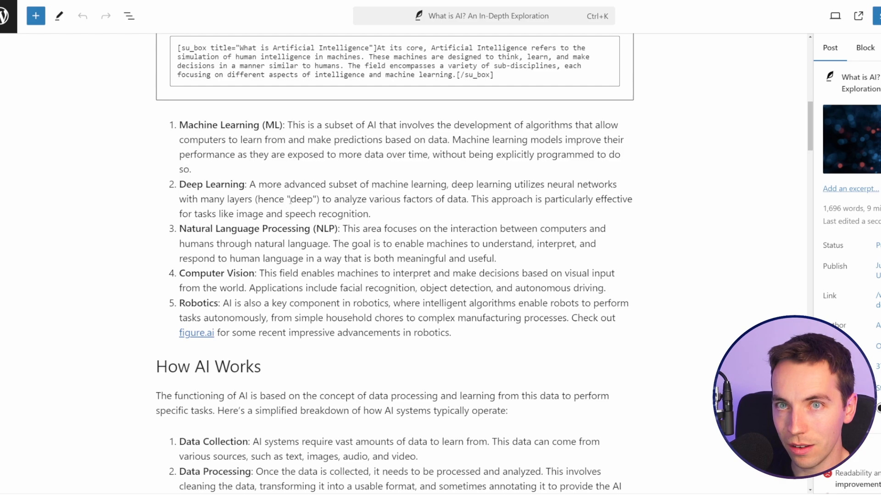
scroll(290, 200, down, 4)
scroll(287, 195, up, 18)
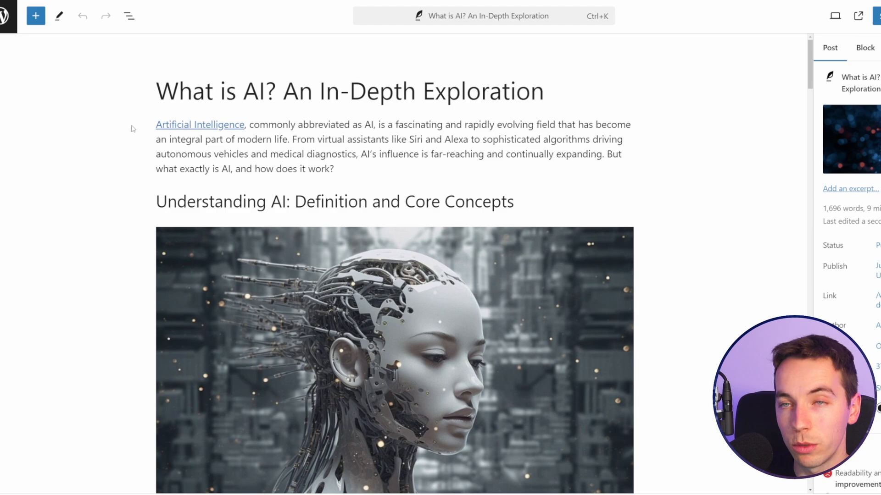
scroll(138, 115, down, 10)
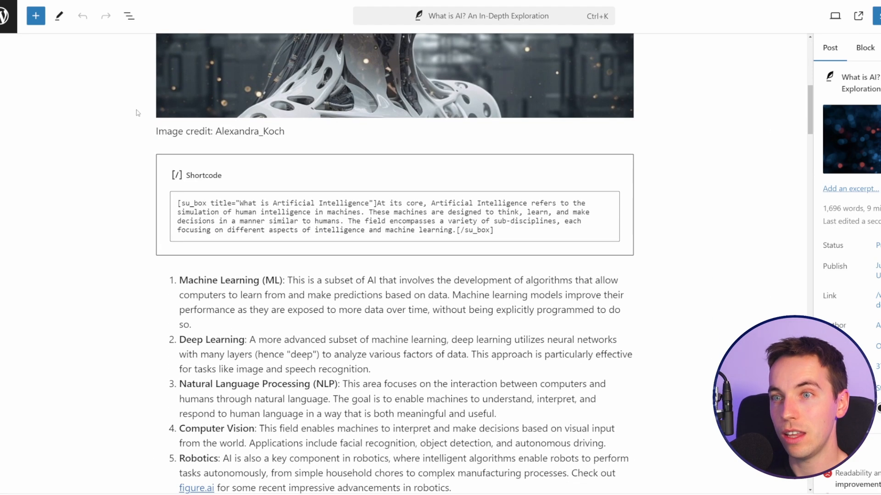
scroll(136, 115, down, 3)
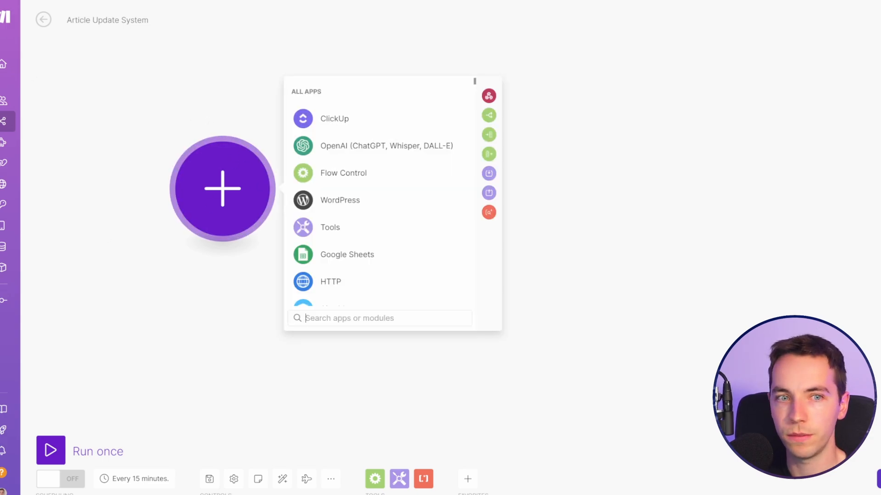
Add a Google Sheets Watch New Rows trigger as the first module of the Article Update System scenario.
click(382, 255)
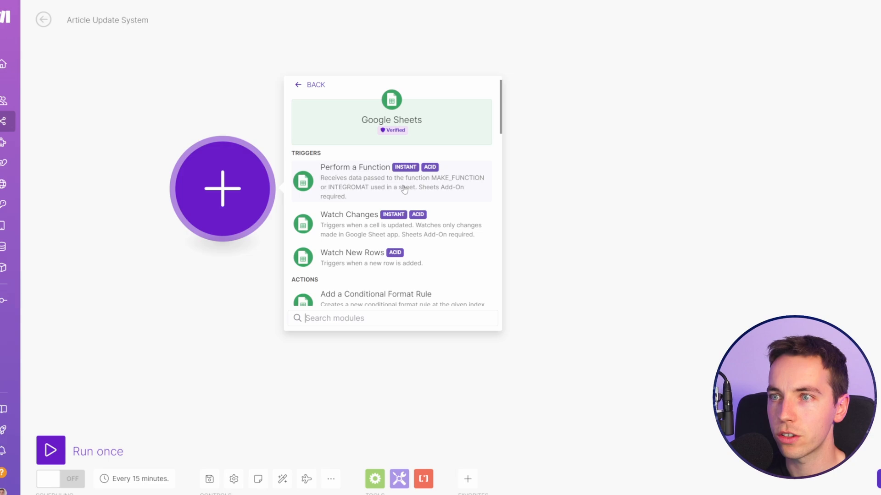
scroll(416, 214, down, 1)
click(380, 222)
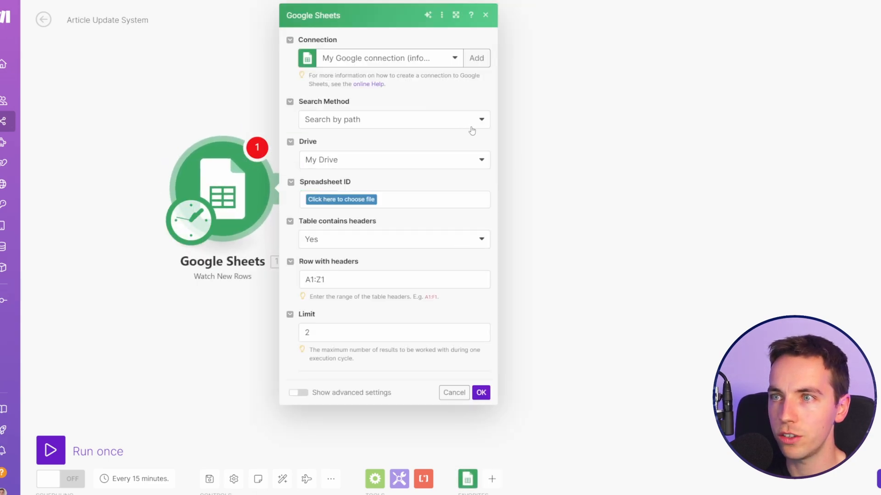
Keep the trigger's search method by path and choose Sheet1 of the Article Updates spreadsheet in the Make Tutorials folder.
click(478, 126)
click(448, 136)
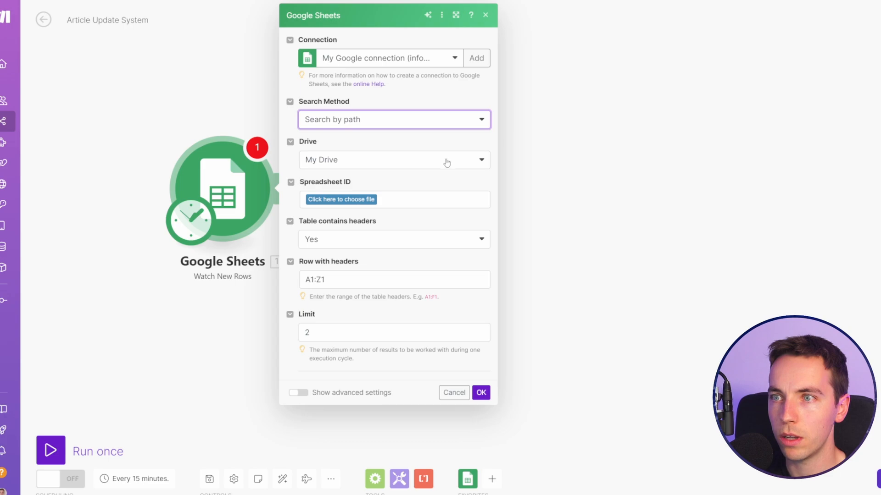
click(353, 202)
click(358, 210)
click(412, 254)
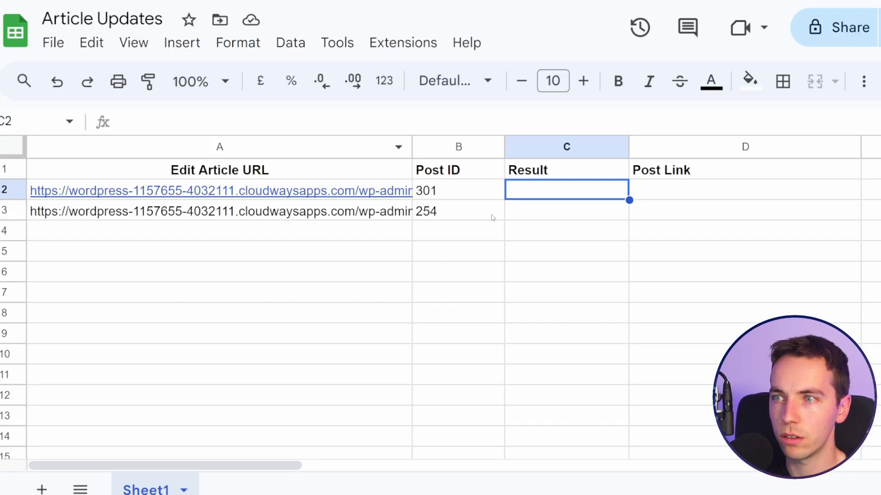
Clear the second article's entry in row 3 (cells A3:C3) of the Article Updates sheet.
drag(526, 214, 369, 220)
key(Delete)
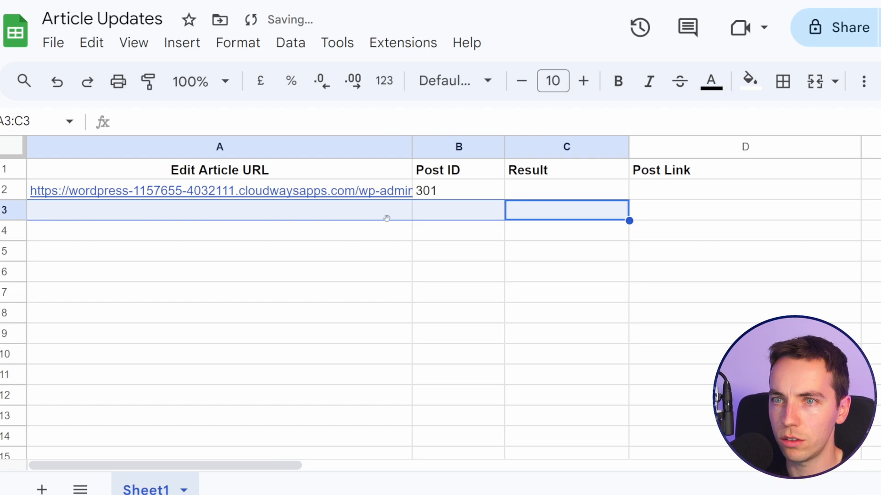
key(Up)
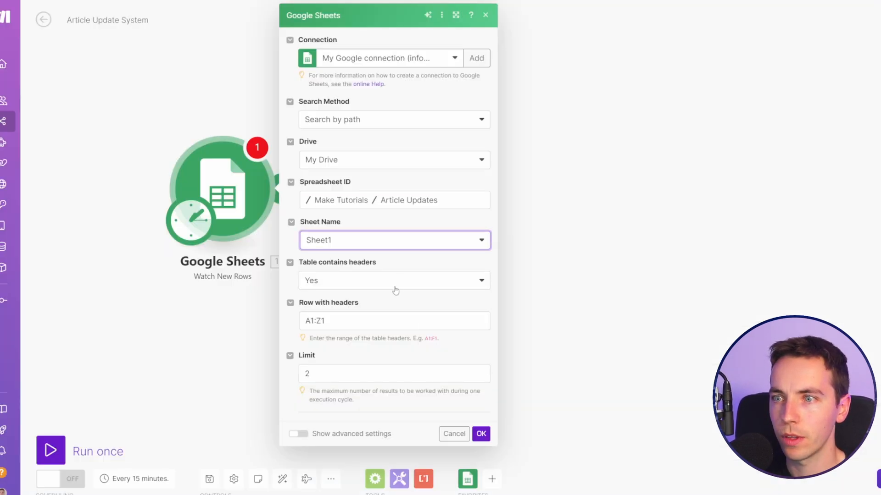
Set the Watch New Rows trigger's limit to 1 and confirm its settings.
double_click(307, 374)
text(1)
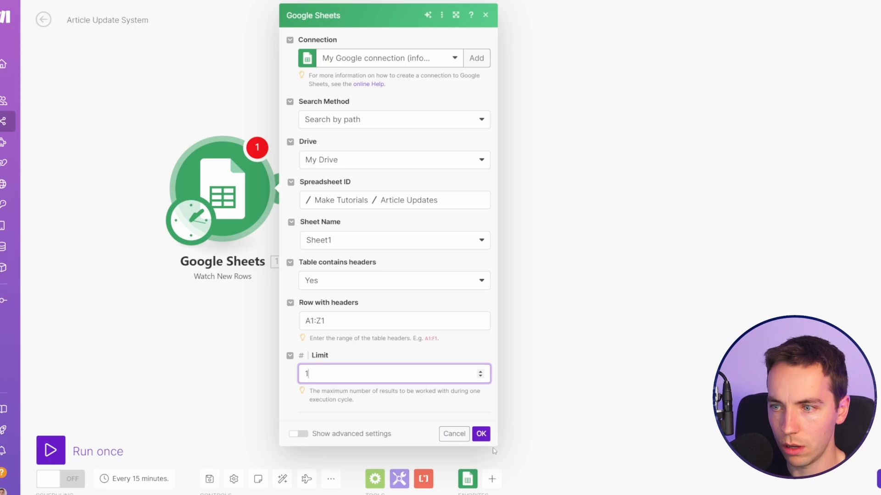
click(480, 434)
click(481, 232)
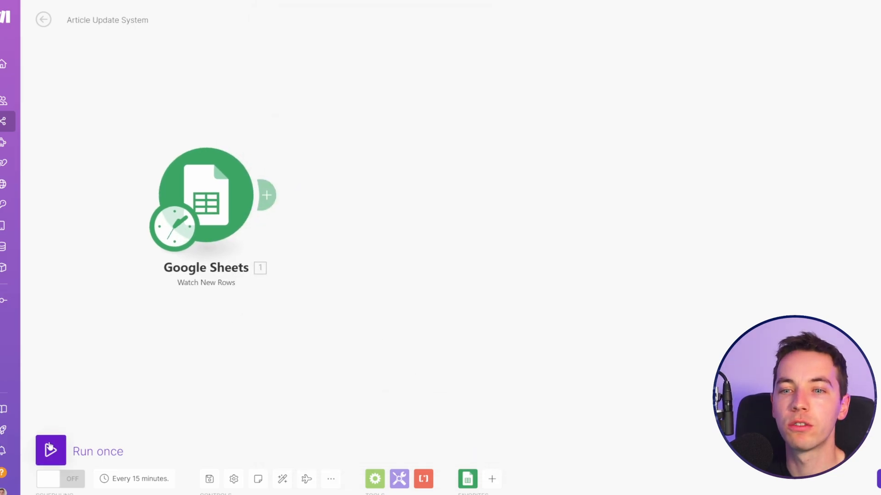
drag(212, 381, 188, 383)
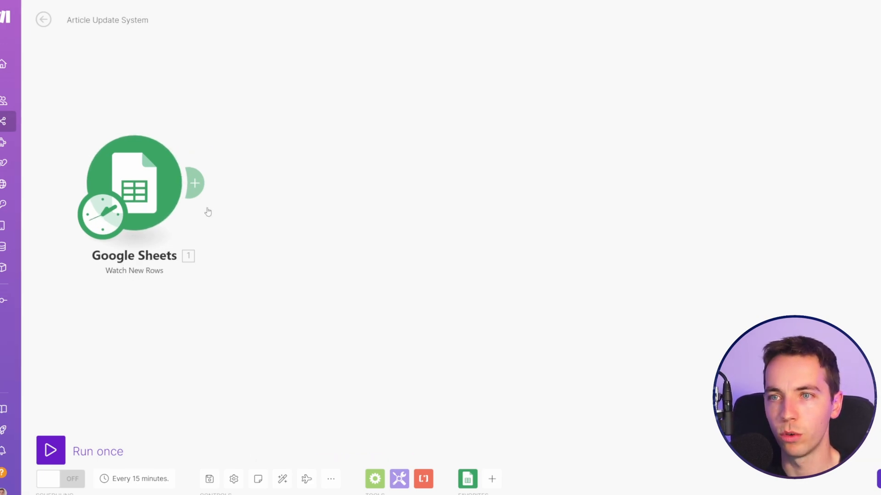
Add a WordPress Update a Post module after the Google Sheets trigger and start creating a new connection for it.
click(201, 184)
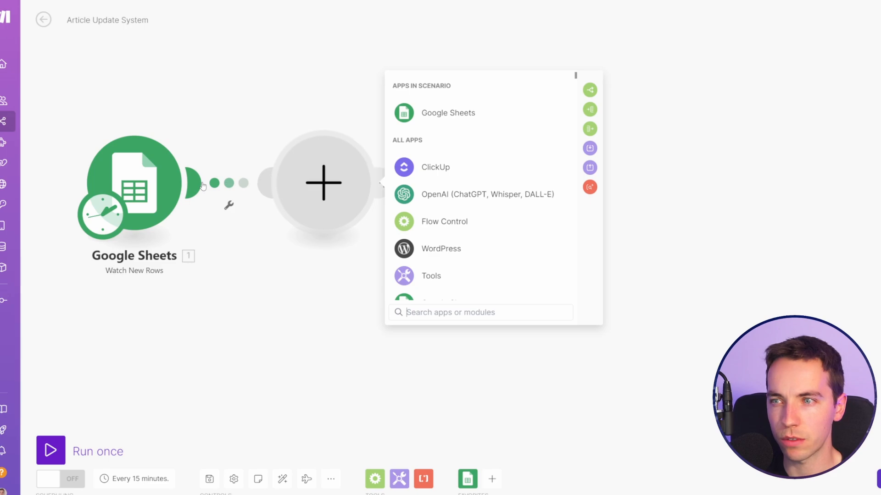
click(451, 249)
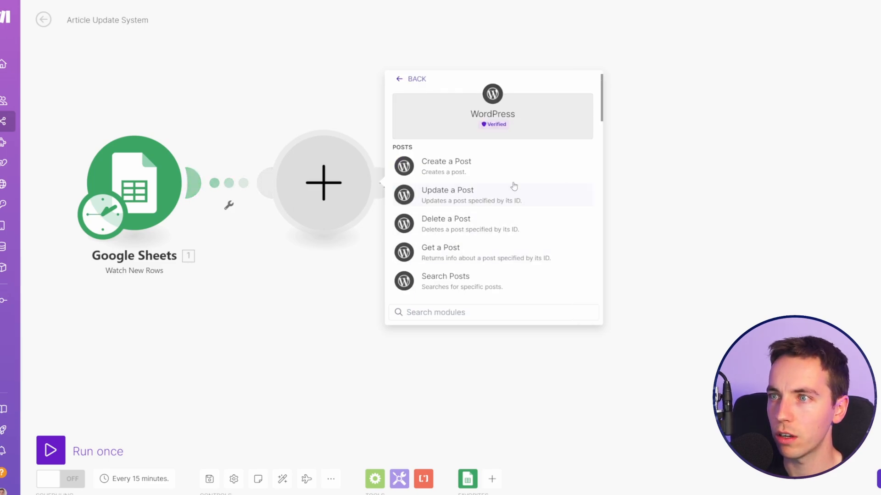
click(499, 202)
click(578, 58)
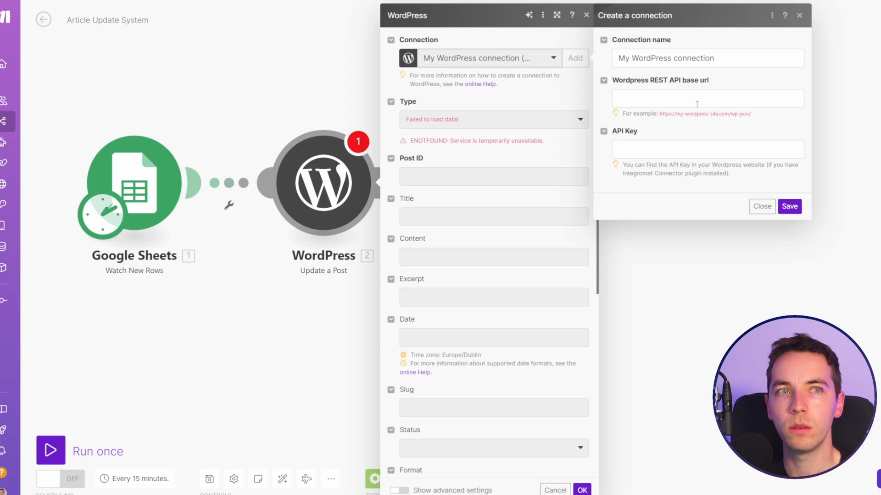
key(ctrl+plus)
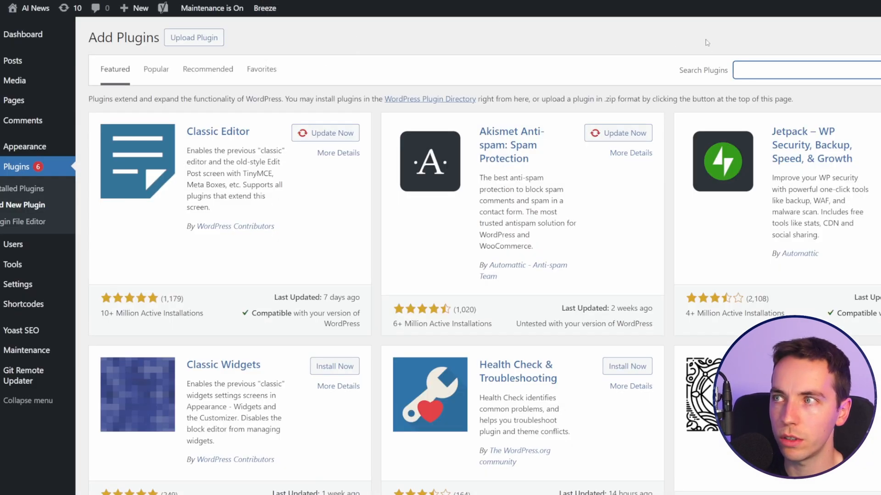
Search the WordPress plugins for "make connector", then install and activate the Make Connector plugin.
text(make connector)
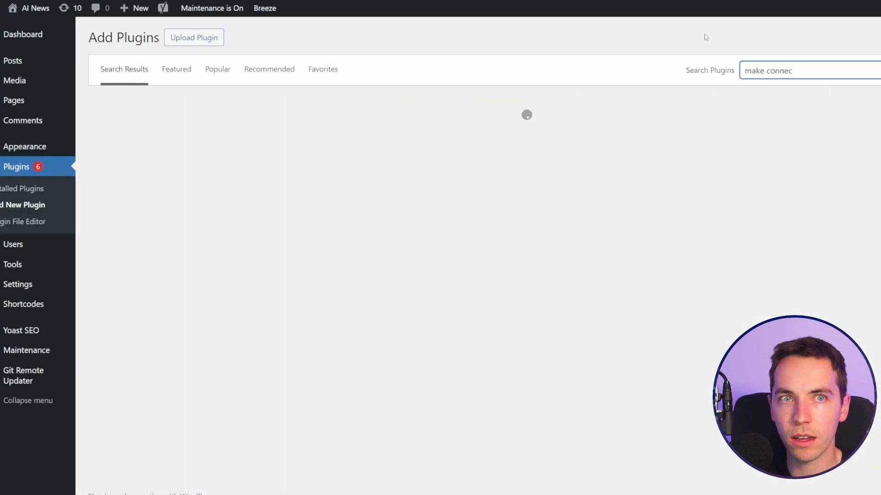
scroll(241, 238, down, 5)
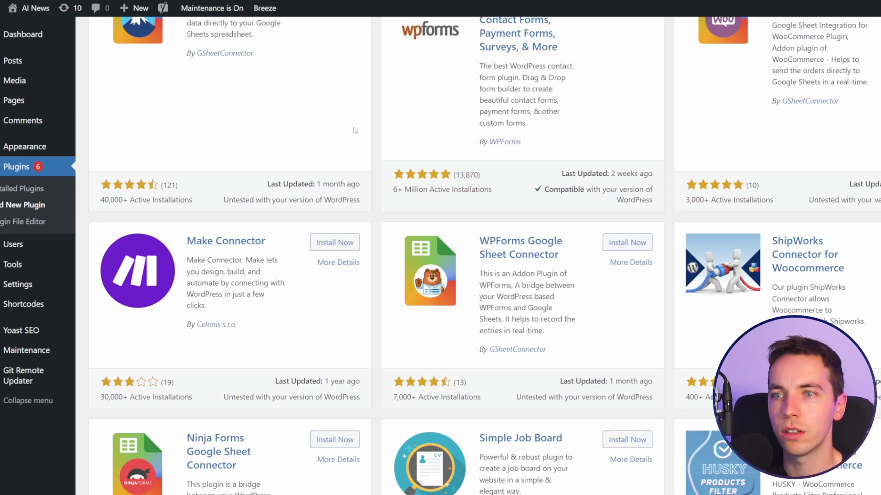
click(347, 166)
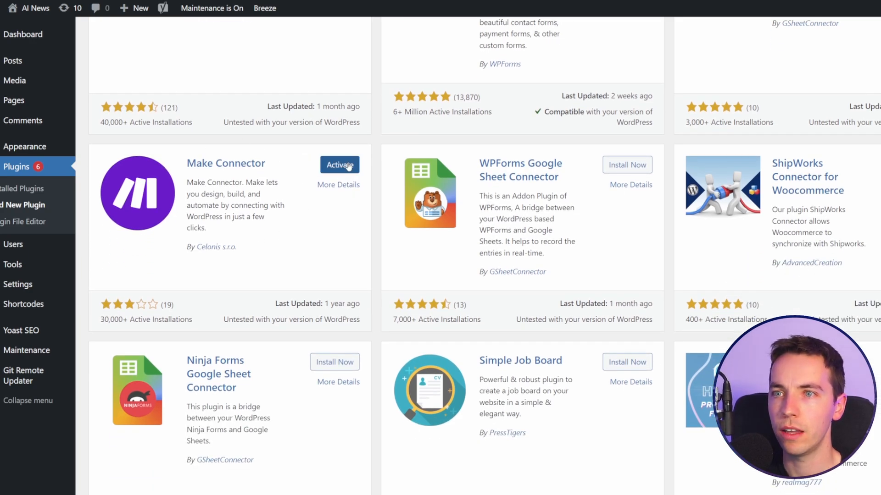
click(349, 166)
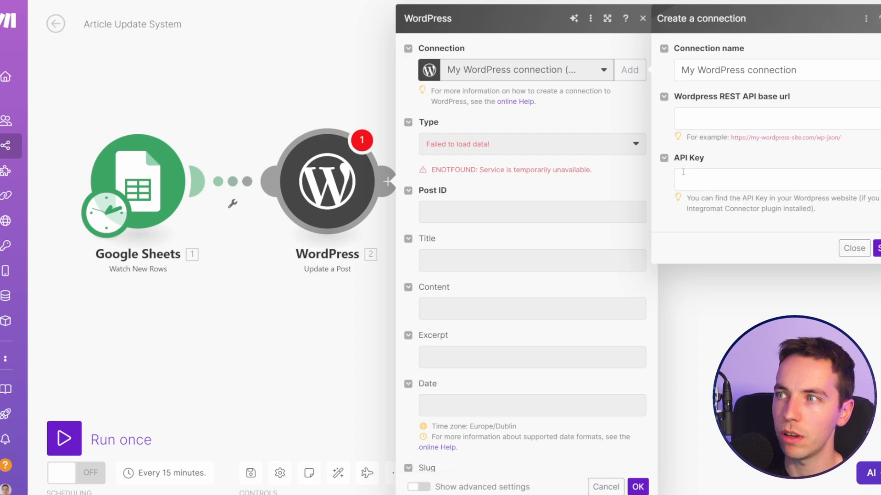
click(713, 127)
text(https://zzse56v56n.onrocket.site/wp-json/)
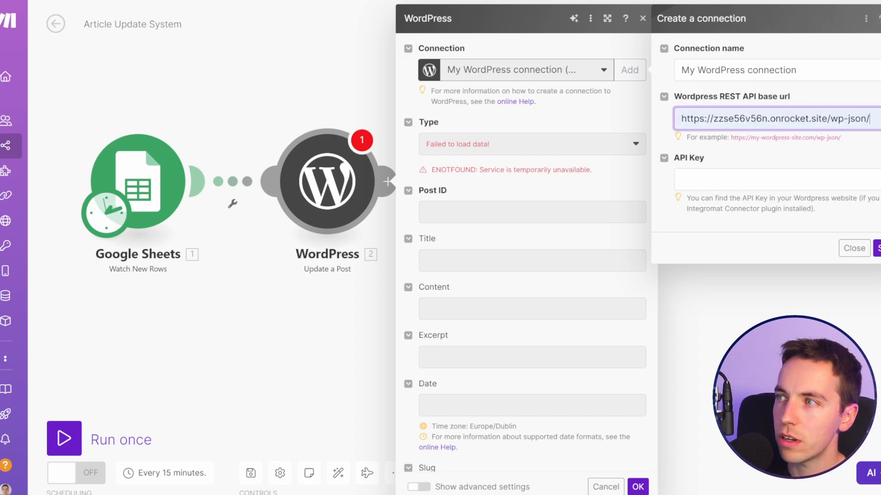
drag(878, 120, 830, 118)
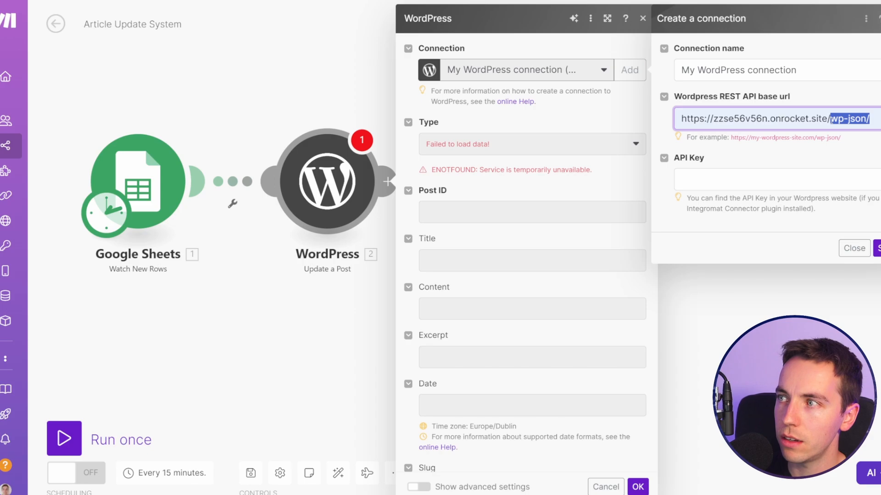
key(ctrl+a)
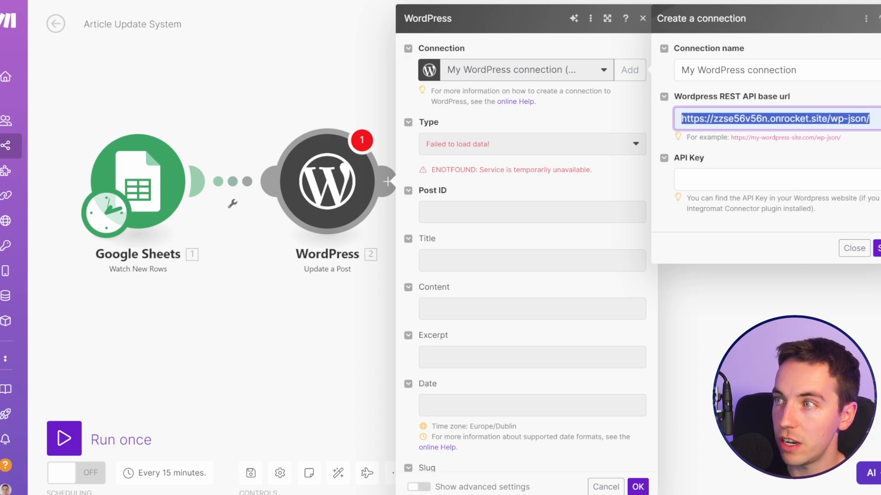
text(https://www.examlpe.c)
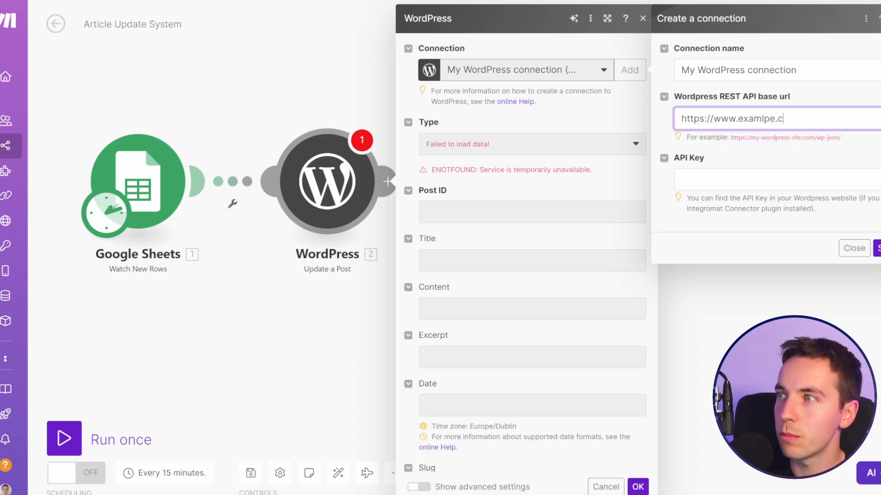
key(ctrl+BackSpace)
text(example.com/wp-js)
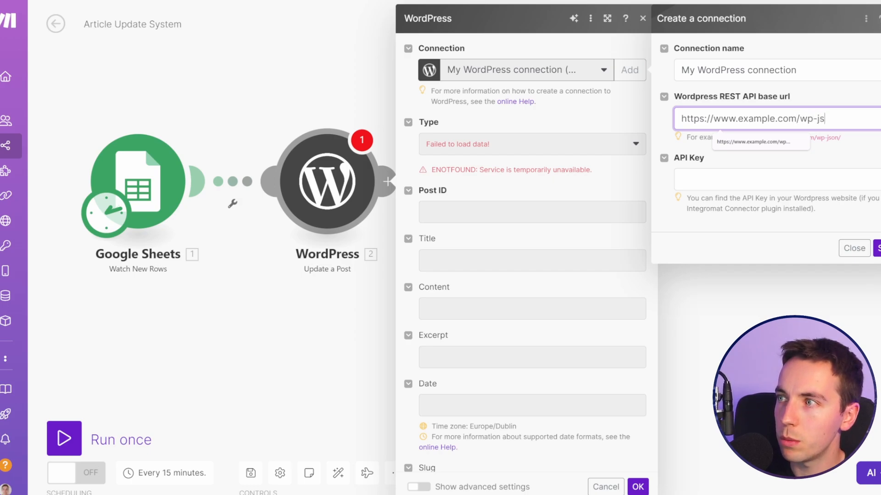
text(on/)
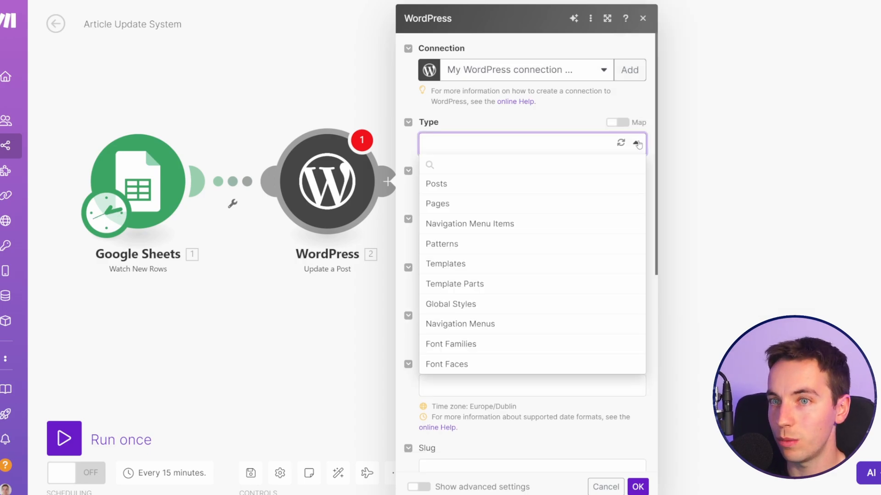
Set the Update a Post module's type to Posts and map its post ID to the sheet's Post ID (B) value.
click(515, 188)
click(523, 190)
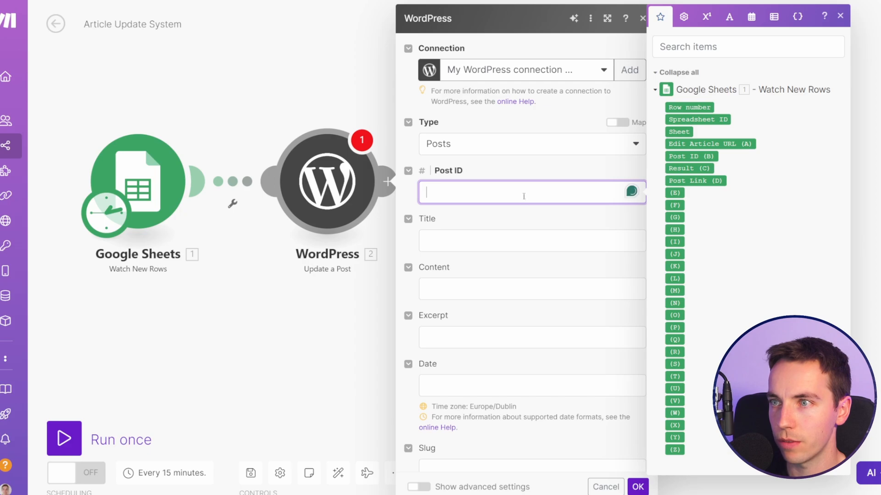
click(690, 157)
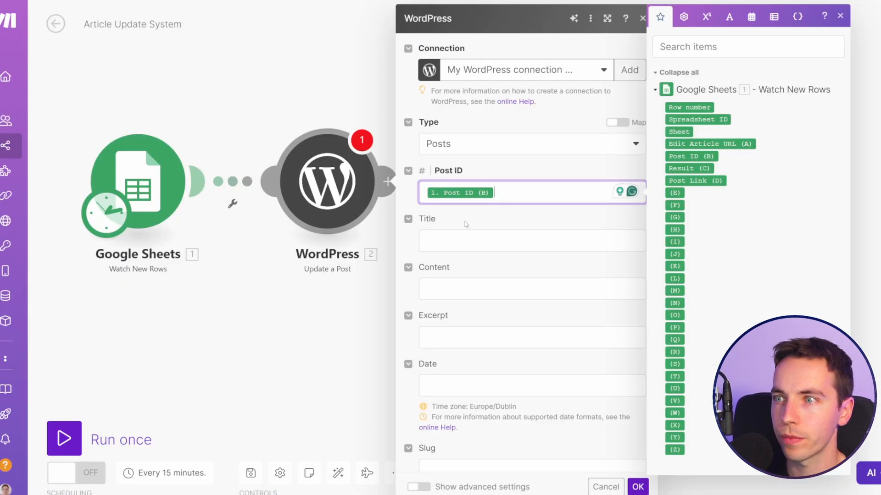
Enter "post updated" as the post content and save the Update a Post module.
click(473, 292)
text(post updated)
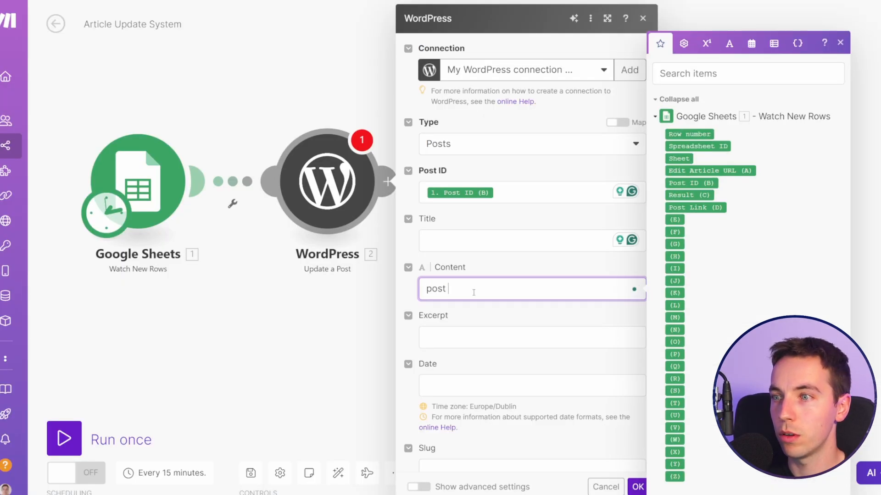
scroll(501, 347, down, 3)
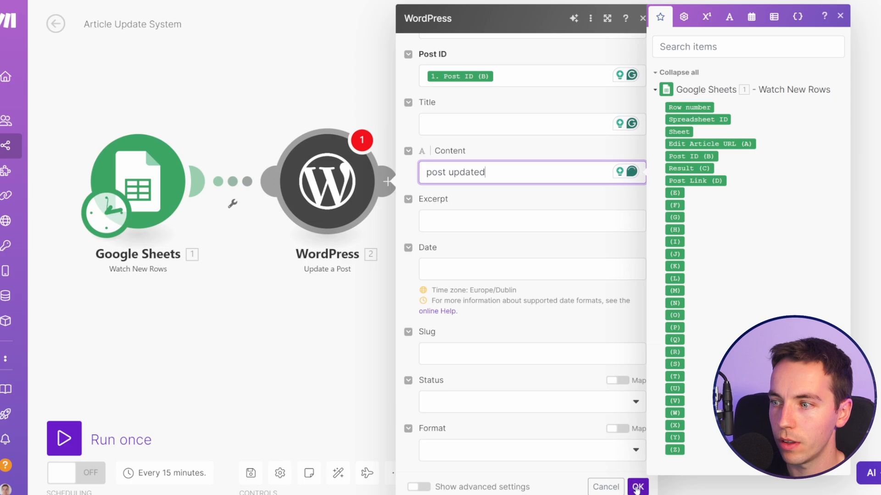
click(638, 488)
Run the scenario once and check the post's body text on the live WordPress site.
click(66, 441)
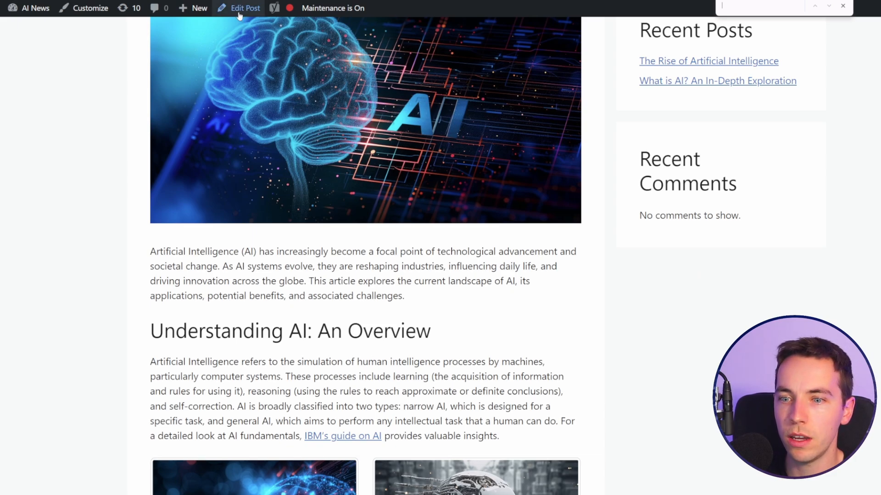
scroll(407, 55, up, 5)
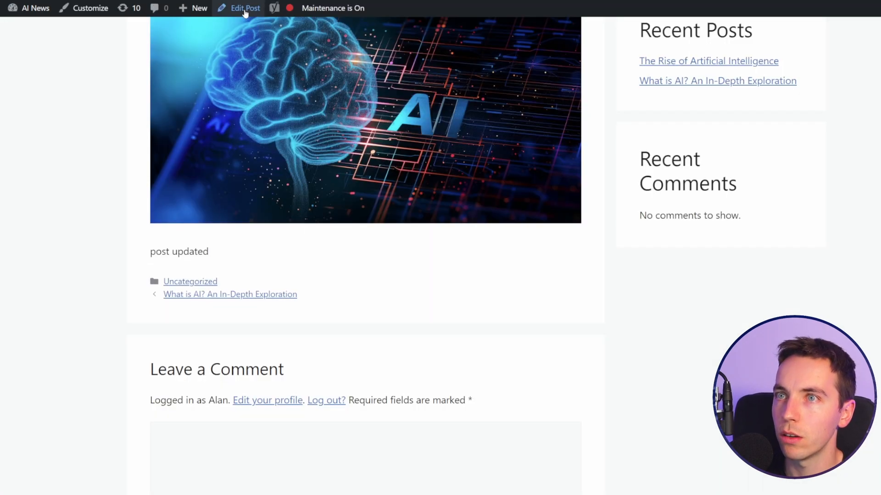
Restore the post "The Rise of Artificial Intelligence" to its revision from 25 Jul @ 11:57.
click(245, 9)
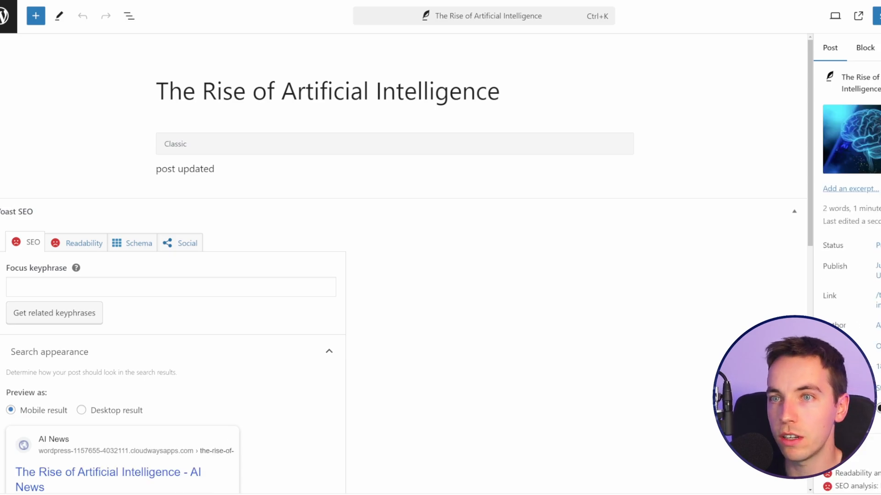
click(877, 366)
mouse_move(787, 90)
drag(787, 90, 760, 90)
click(786, 90)
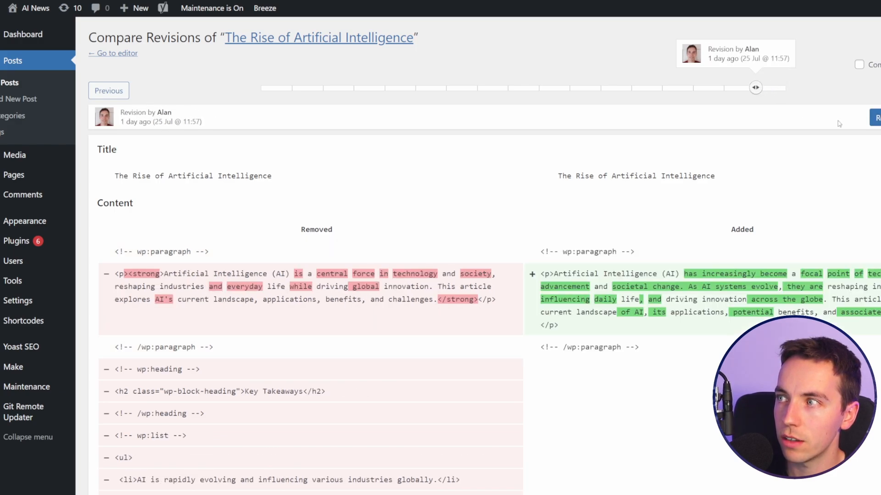
click(877, 117)
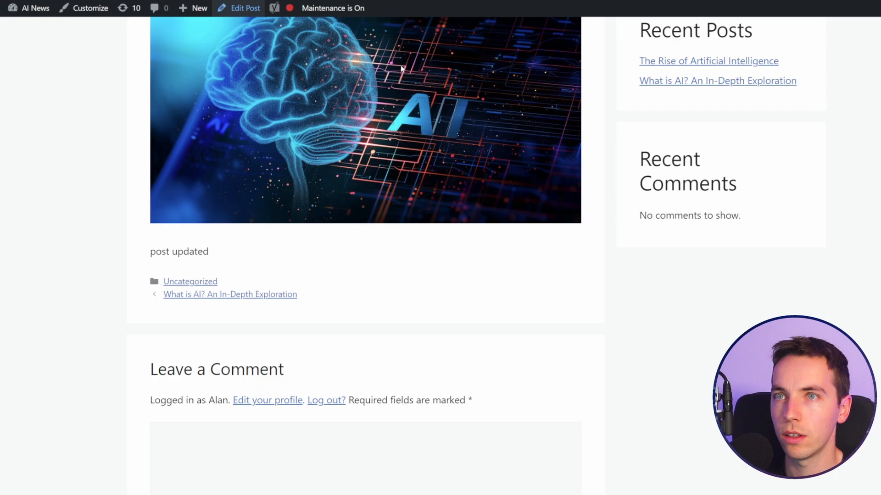
Reload the live post and check its article content from start to end.
key(F5)
scroll(352, 104, down, 8)
scroll(360, 132, up, 2)
scroll(372, 134, up, 6)
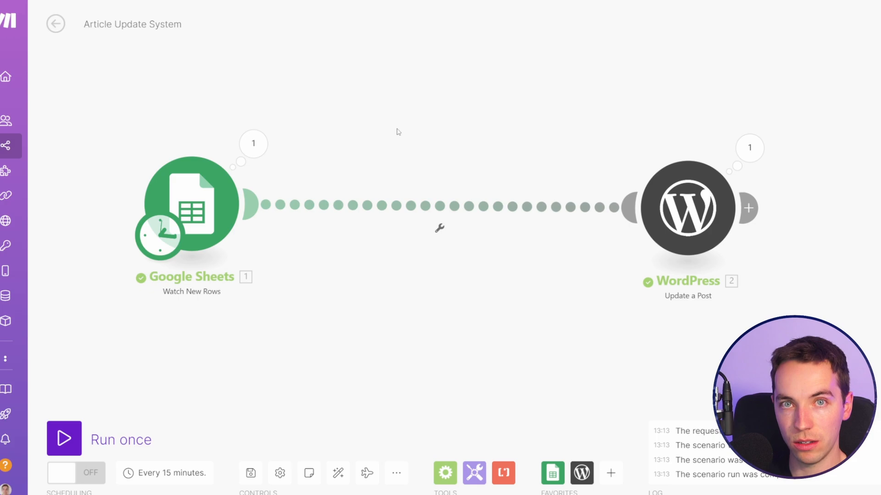
Insert a WordPress Get a Post module between the Google Sheets and Update a Post modules.
click(439, 227)
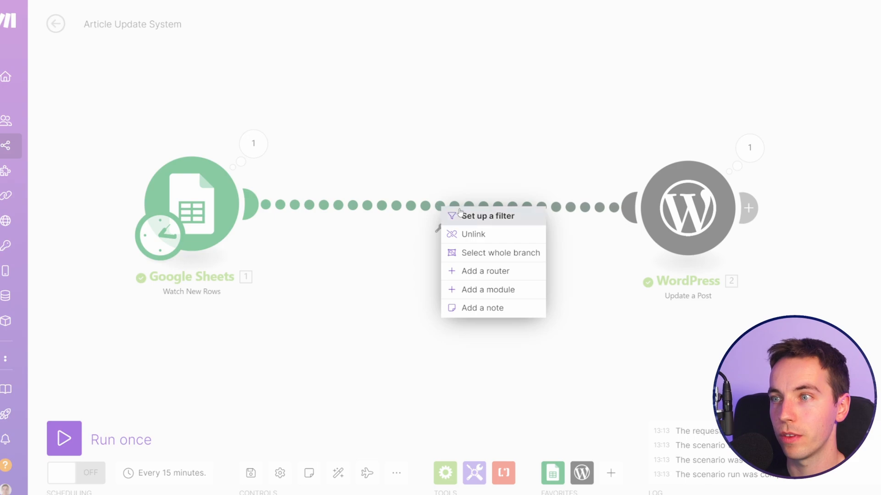
click(492, 289)
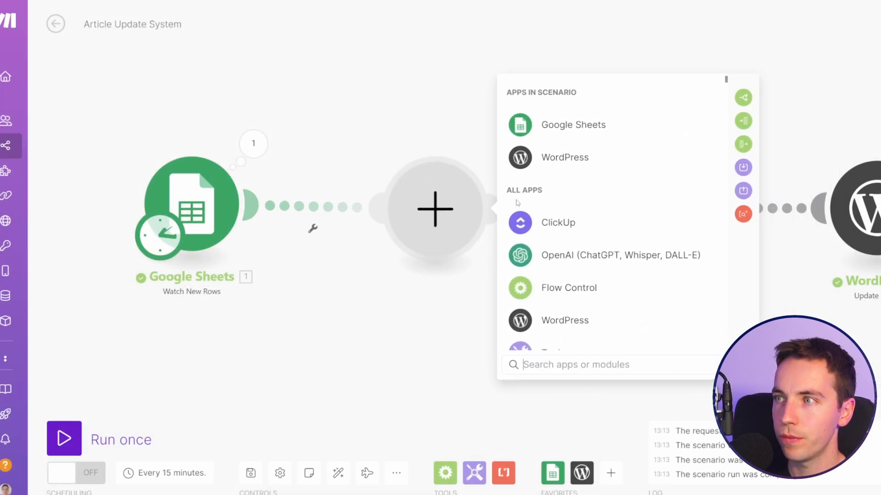
click(564, 158)
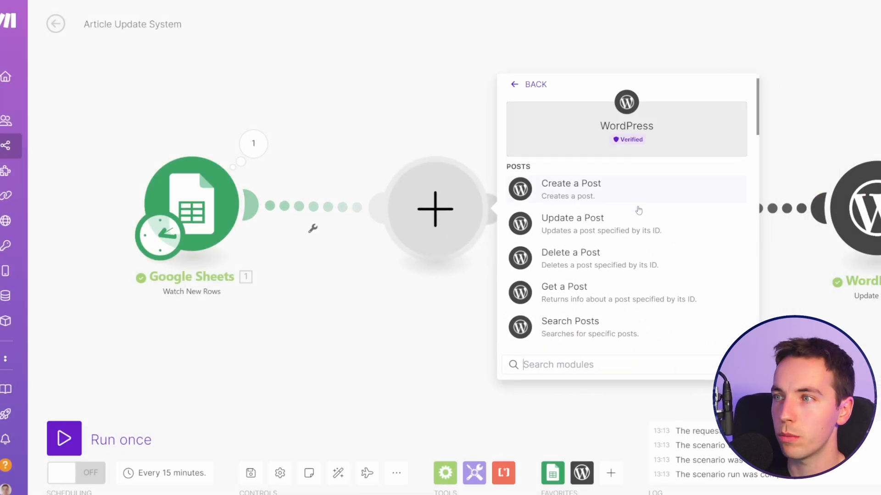
click(612, 292)
Set the Get a Post module's type to Posts, map its post ID to Post ID (B), and save the module.
click(609, 237)
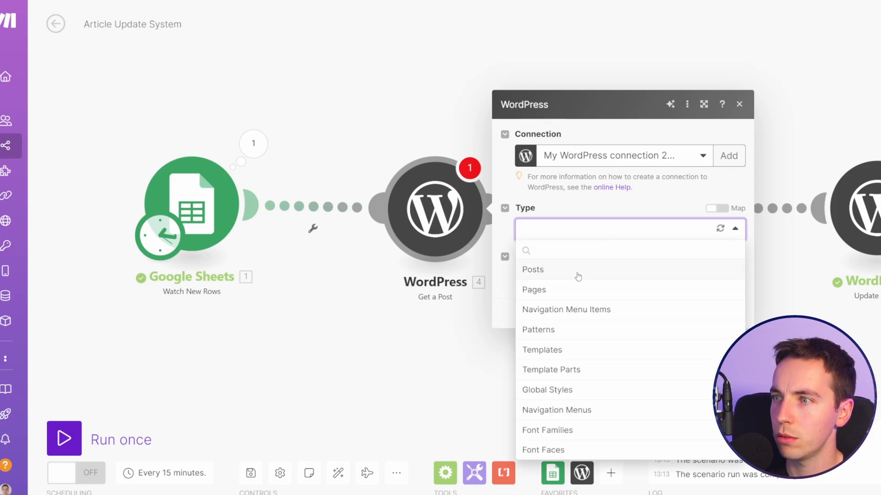
click(578, 270)
click(619, 277)
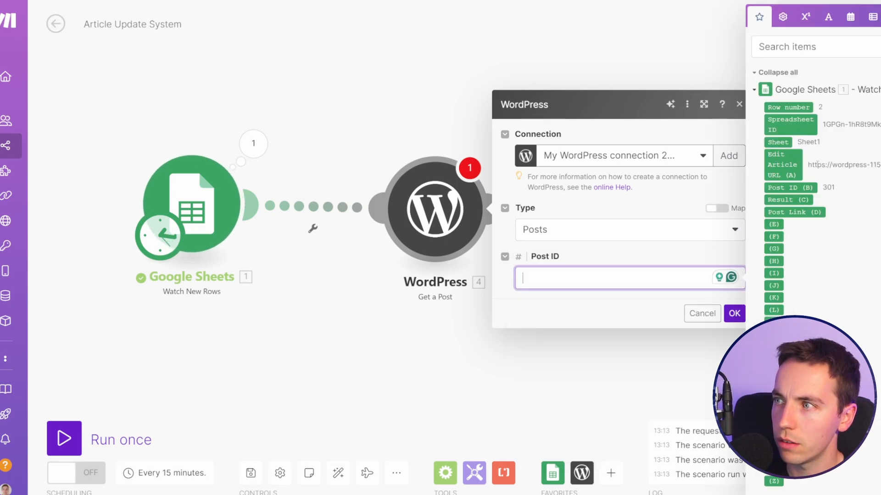
click(790, 188)
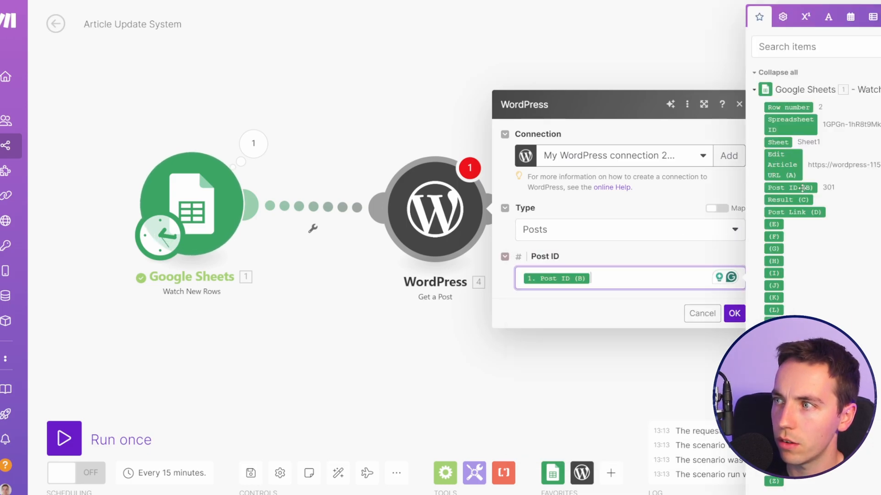
click(735, 315)
Unlink the Update a Post module from the Get a Post module.
drag(578, 332, 470, 308)
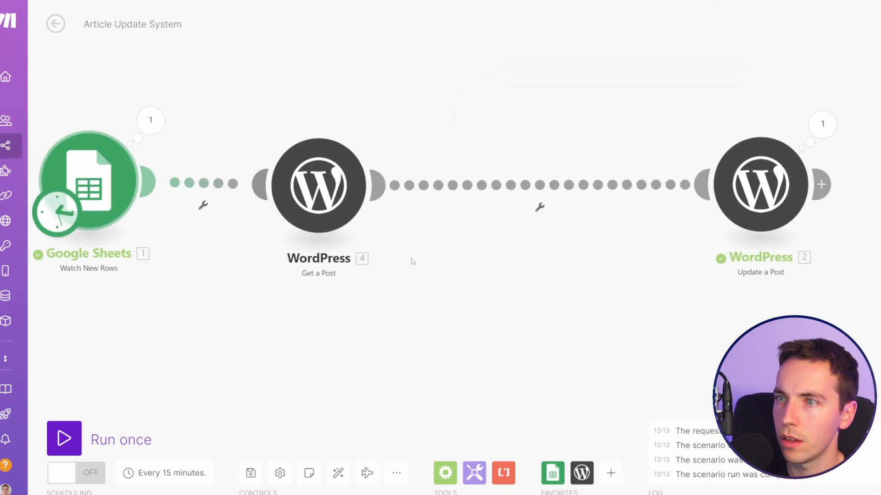
click(558, 201)
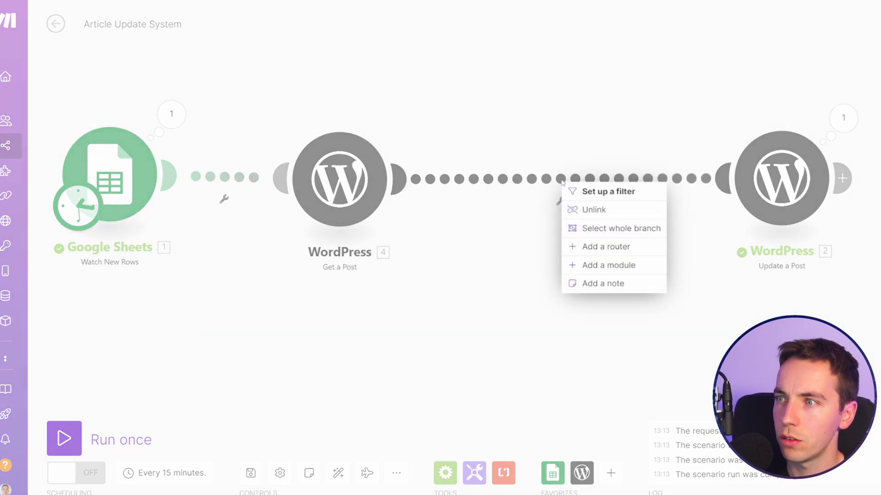
click(617, 210)
drag(444, 269, 568, 271)
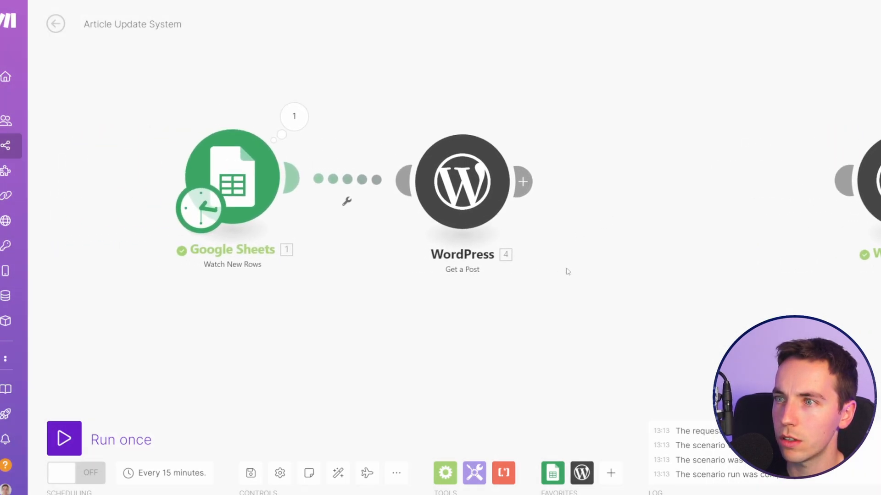
Run the Google Sheets module on its own and set its starting point to All.
right_click(227, 197)
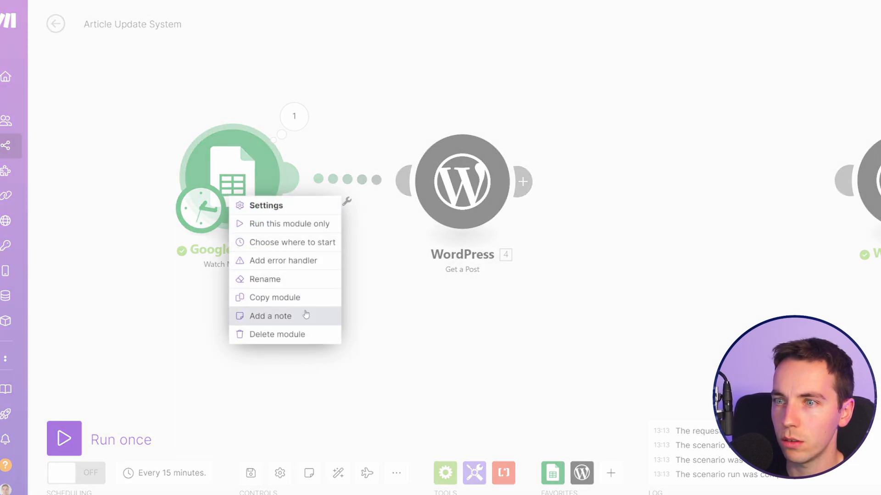
click(302, 224)
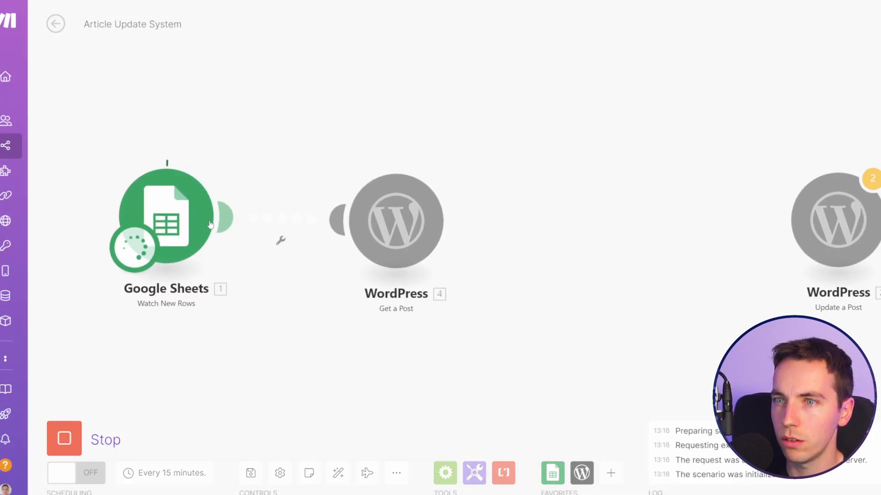
right_click(175, 211)
click(230, 252)
click(247, 241)
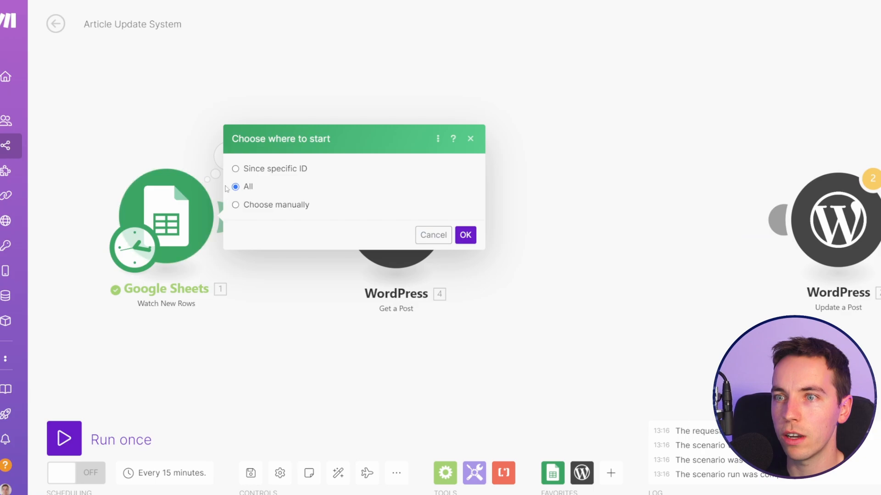
click(464, 236)
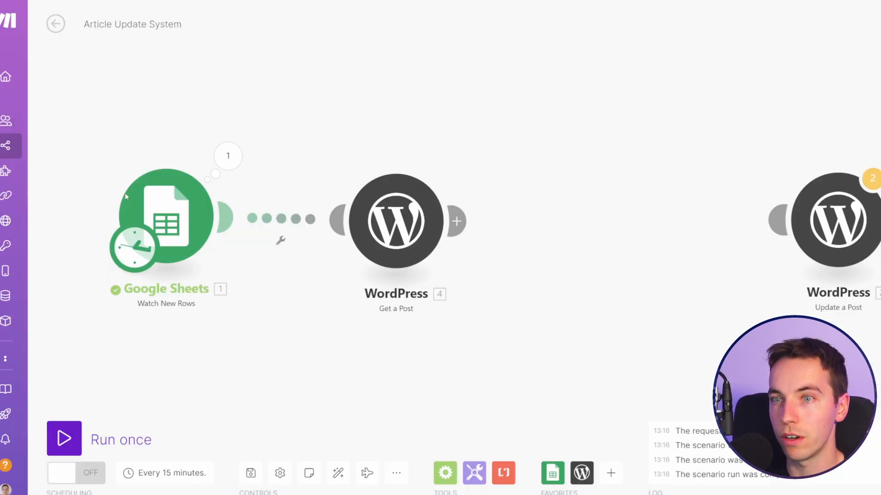
Run the scenario once and open the Get a Post output with its Content value expanded.
click(74, 440)
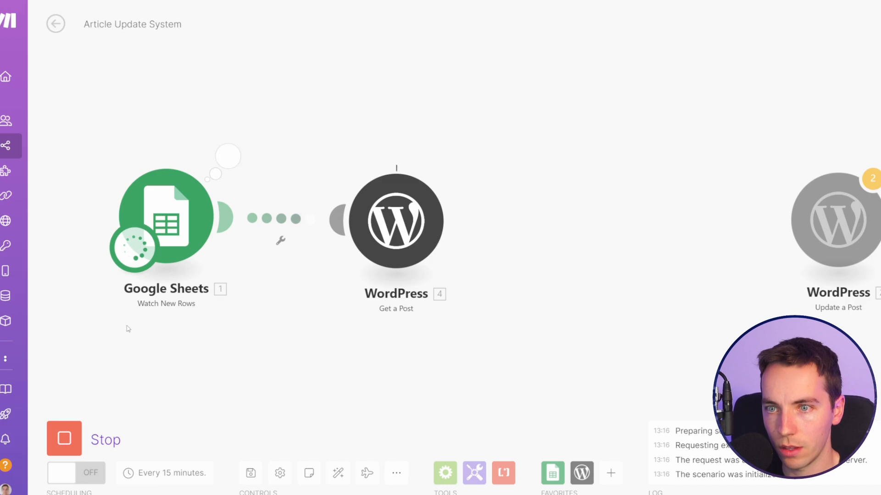
click(457, 163)
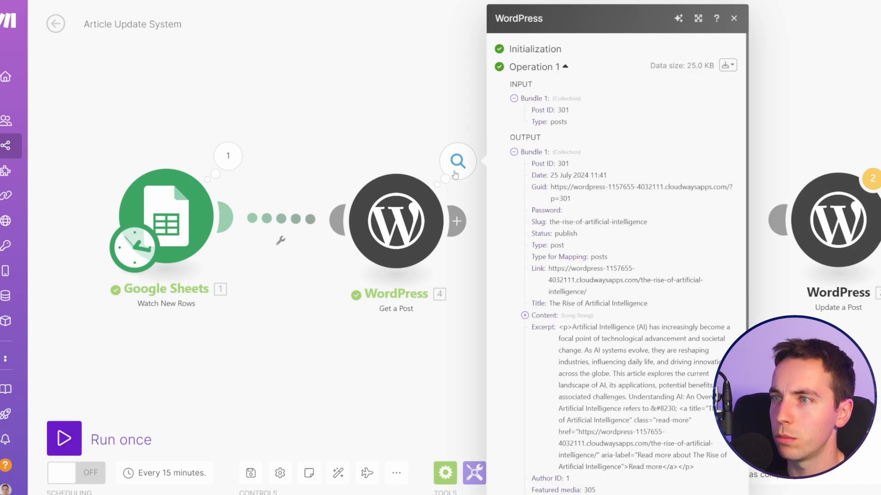
scroll(518, 195, down, 3)
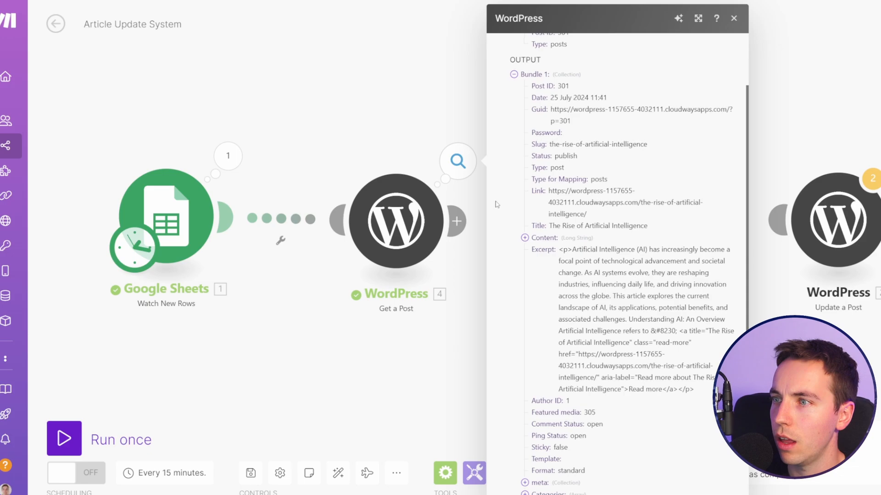
click(525, 238)
Examine the WordPress block markup for paragraphs and headings in the Get a Post content output.
scroll(541, 250, up, 3)
scroll(553, 336, down, 4)
drag(540, 164, 605, 207)
scroll(619, 211, down, 2)
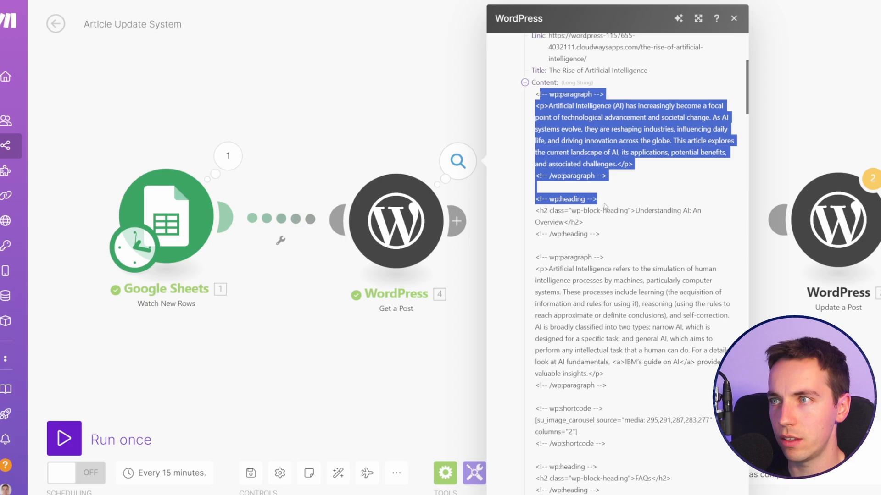
click(594, 160)
drag(535, 94, 605, 94)
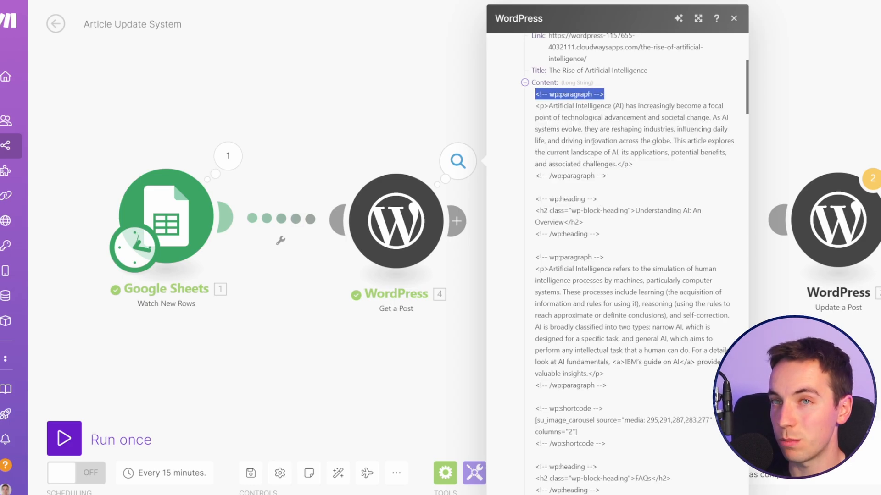
click(582, 141)
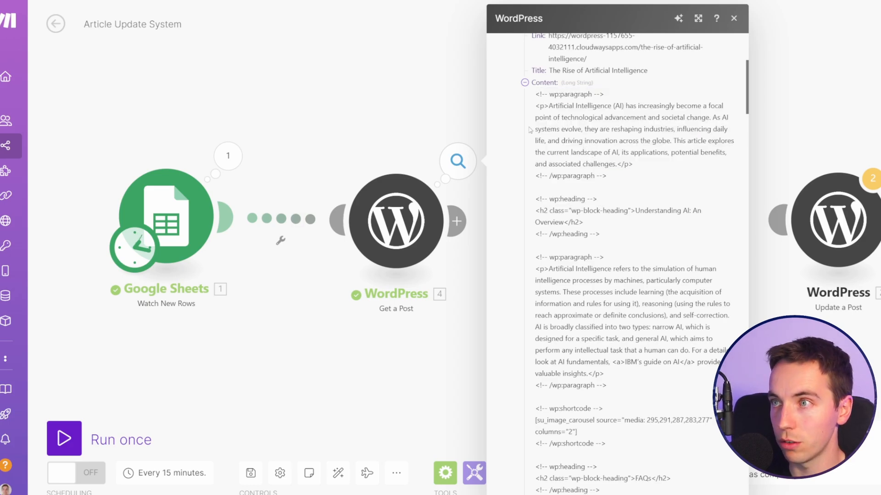
drag(534, 95, 600, 178)
drag(611, 196, 609, 196)
scroll(609, 196, down, 2)
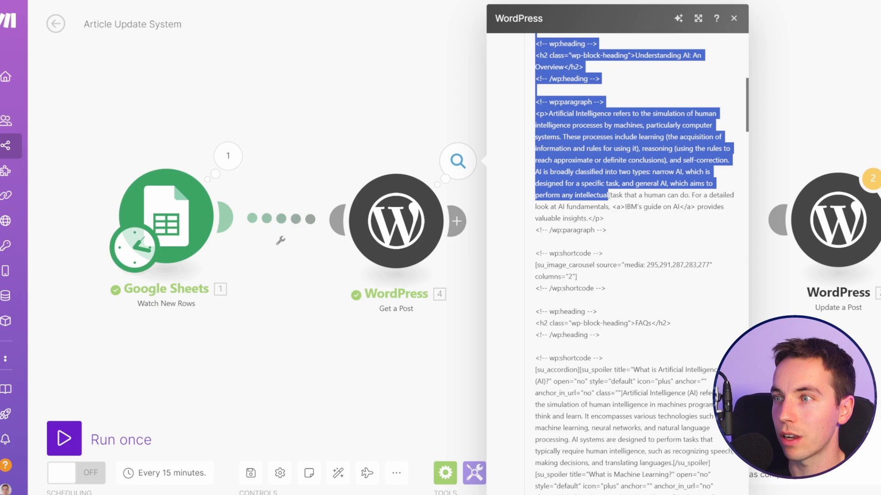
scroll(583, 202, up, 4)
drag(528, 134, 593, 187)
scroll(560, 184, up, 4)
click(525, 161)
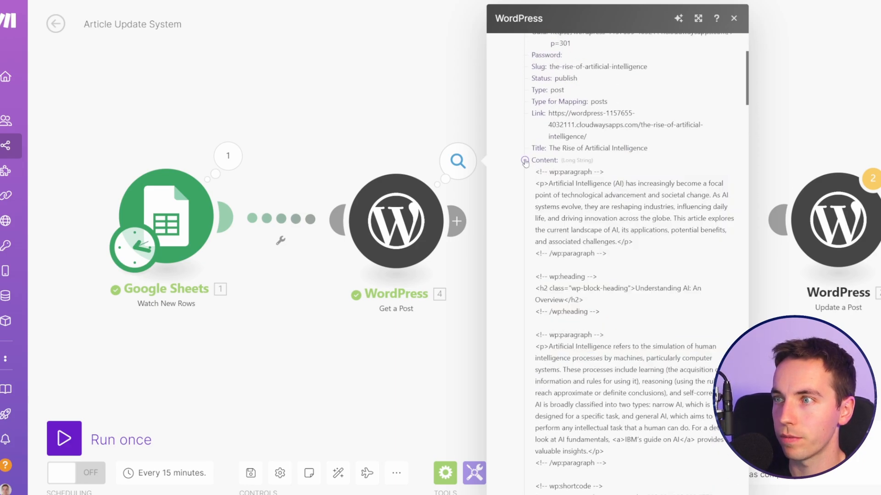
scroll(596, 183, up, 5)
click(733, 18)
Add an OpenAI Create a Completion (Prompt) module after Get a Post and set its model to gpt-4o (system).
drag(336, 227, 335, 227)
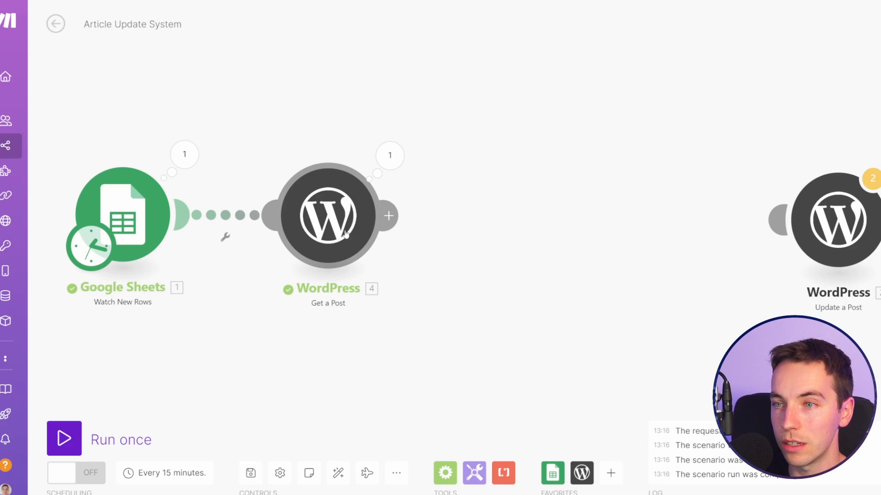
click(389, 216)
click(679, 203)
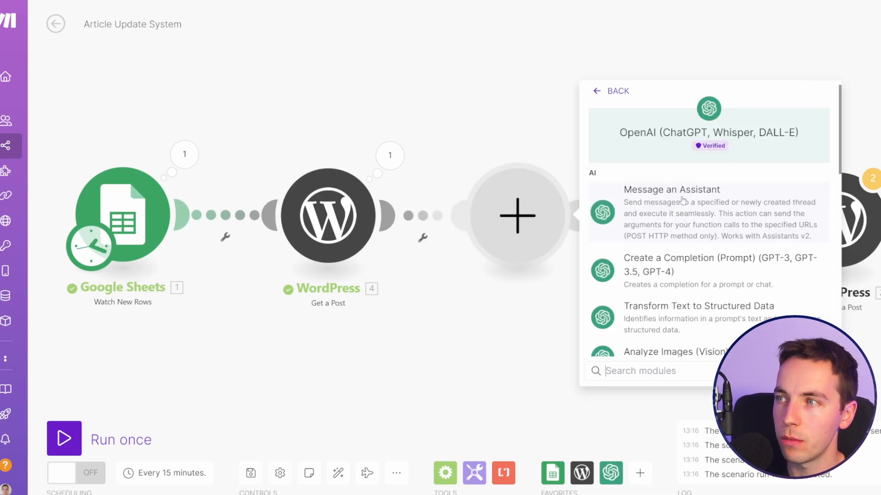
click(701, 275)
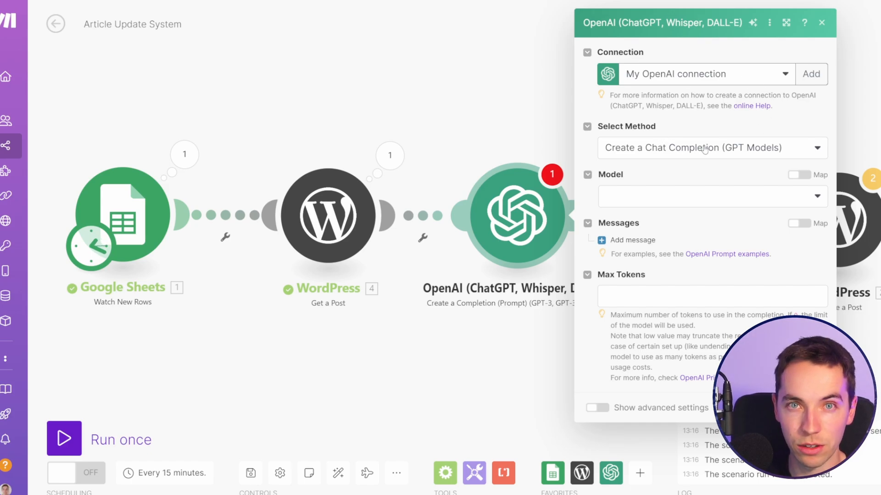
click(687, 199)
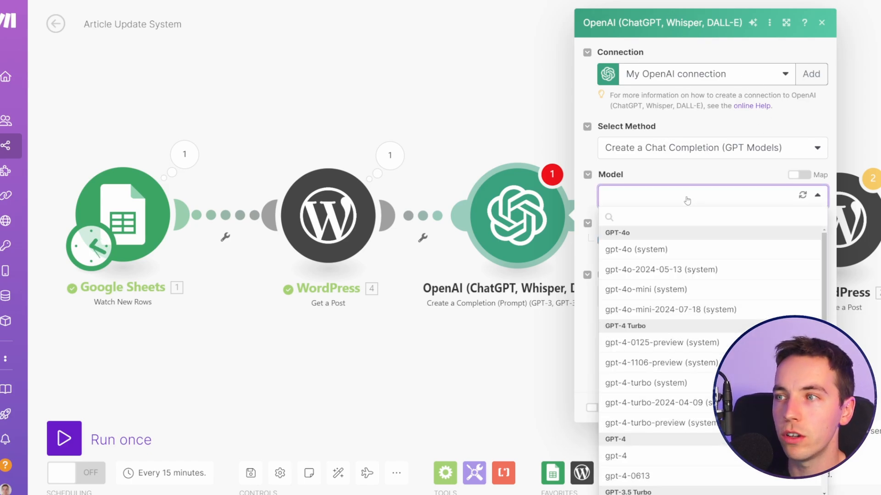
click(674, 253)
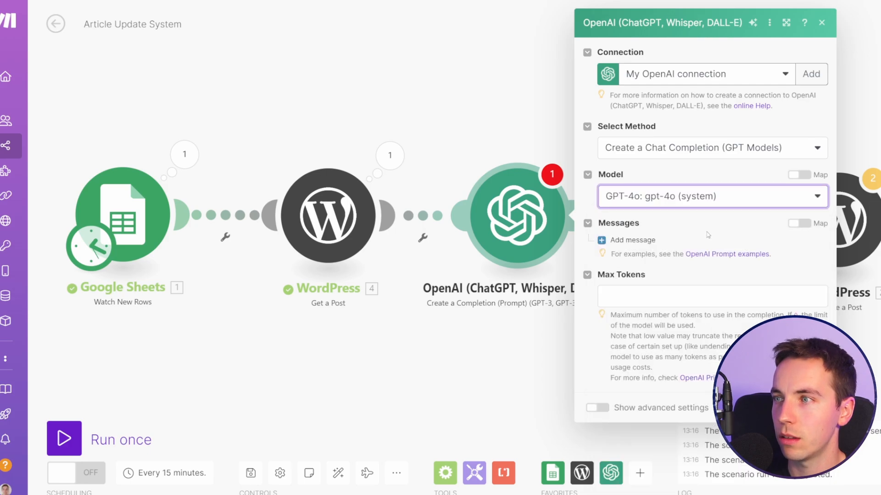
Add a System message telling the model to update Gutenberg block editor code while retaining links, WordPress shortcodes, images, and embed codes.
click(652, 242)
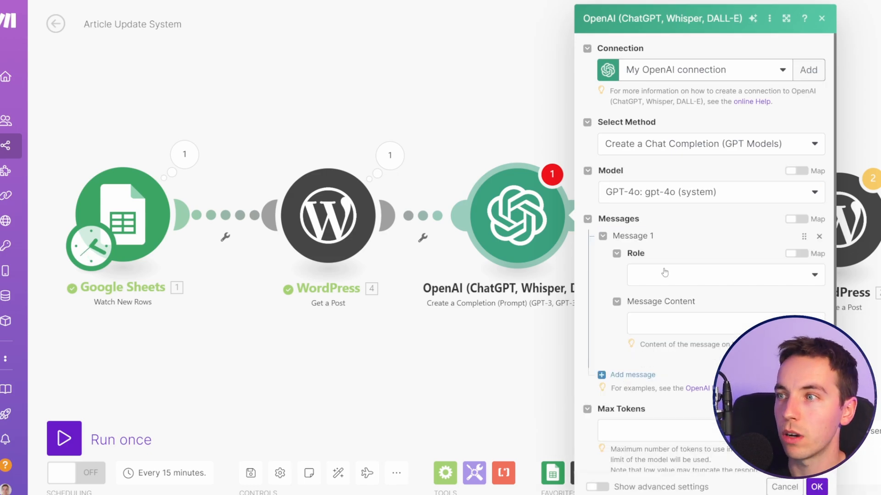
click(676, 271)
click(677, 295)
scroll(673, 202, down, 1)
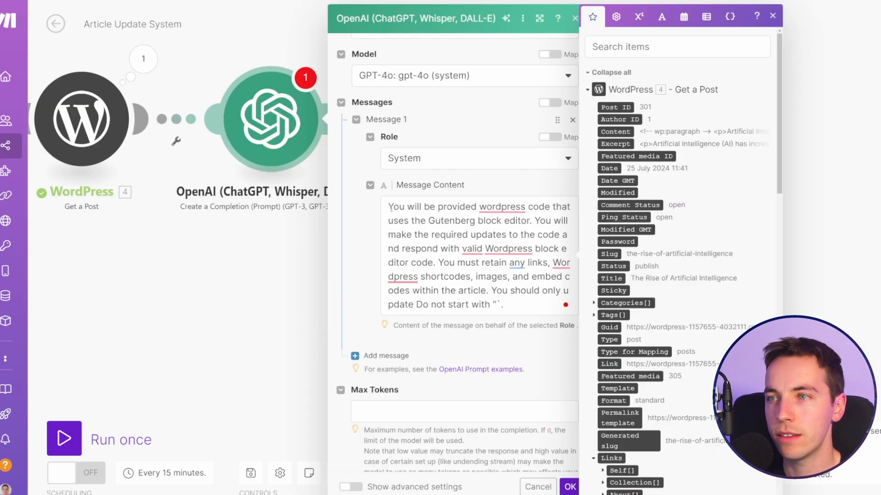
right_click(480, 210)
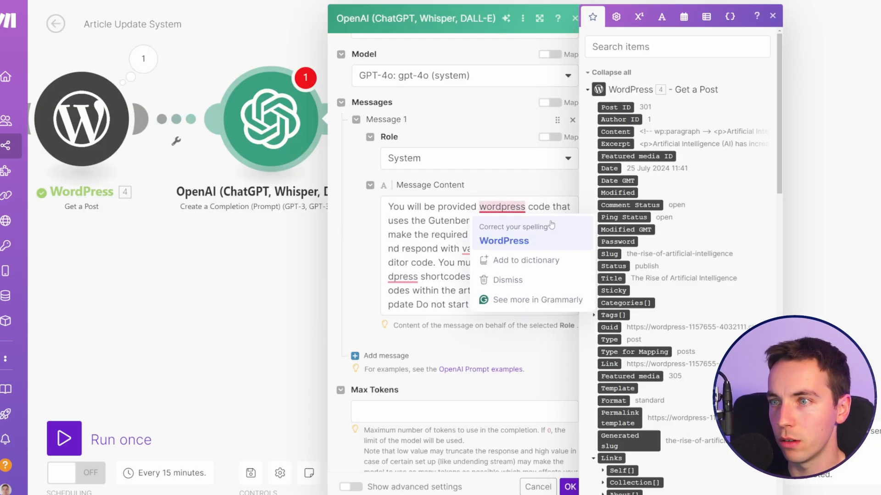
click(363, 252)
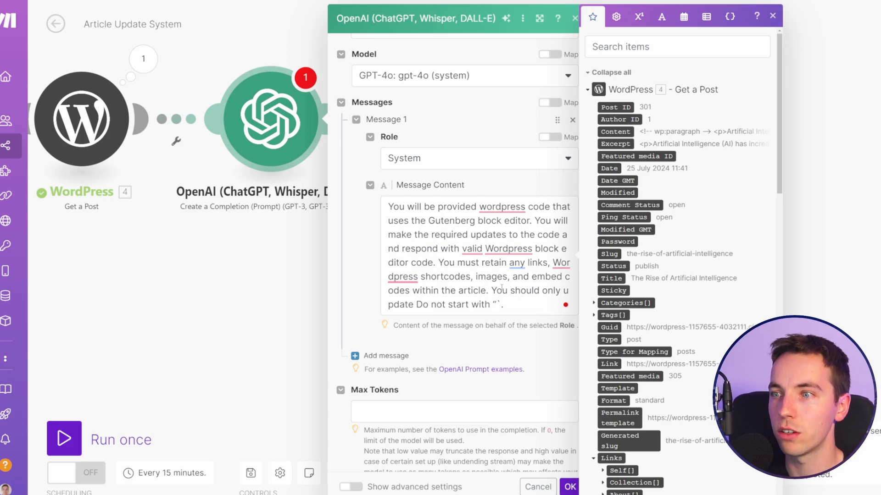
Delete the incomplete sentence "You should only update" from the System message content.
scroll(442, 303, down, 1)
drag(418, 269, 488, 255)
key(BackSpace)
drag(403, 269, 492, 255)
click(491, 272)
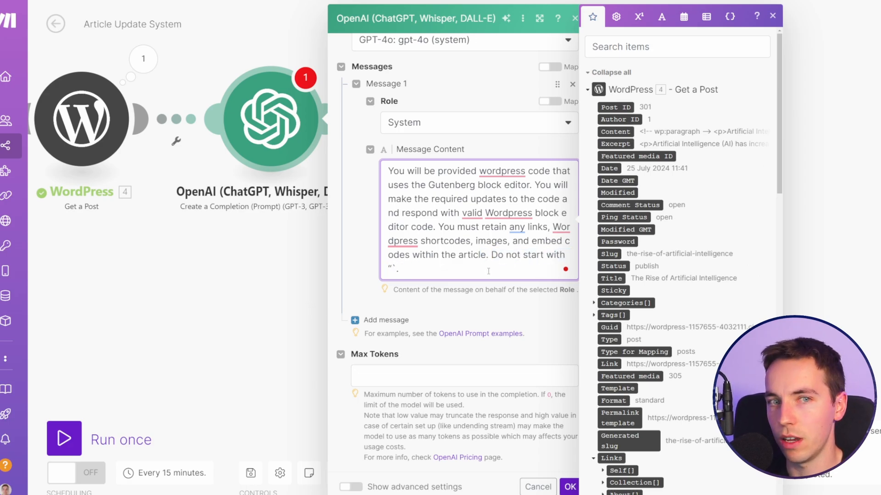
Add a User message telling the model to rewrite the first paragraph, add key takeaways, bold important words, and delete the conclusion section.
click(364, 320)
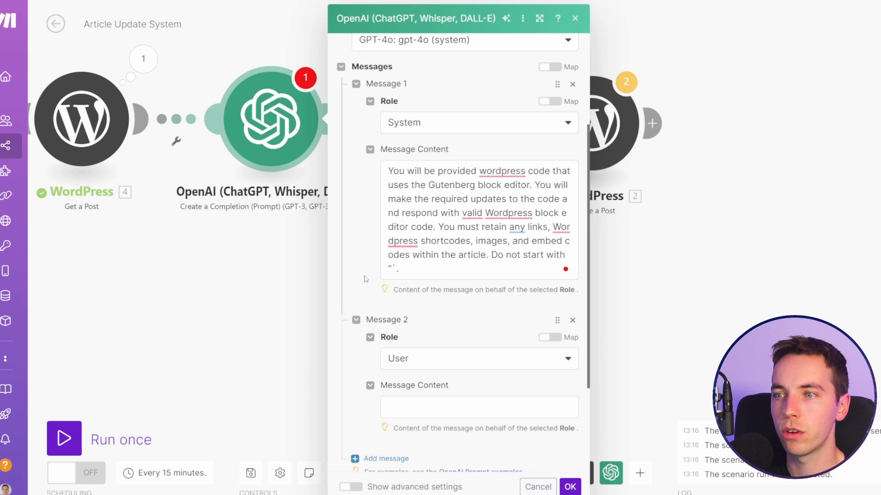
scroll(353, 276, down, 3)
scroll(353, 275, up, 1)
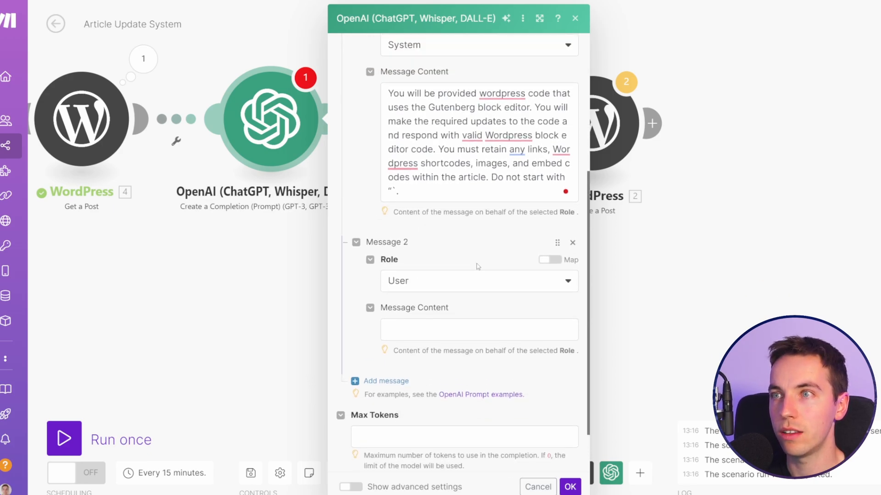
scroll(476, 269, up, 1)
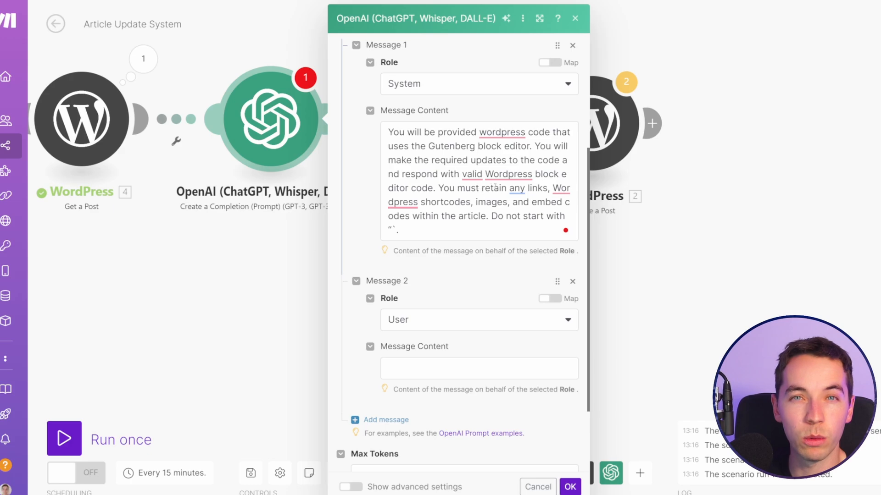
scroll(496, 188, down, 3)
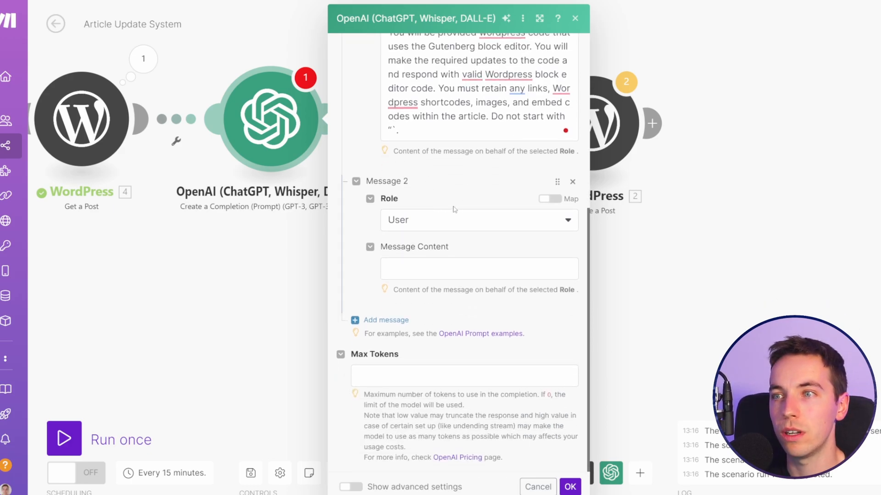
click(433, 274)
text(Rewrite the first paragraph to make it more concise and format it using a <strong> tag. Retain any links or shortcodes.  If there is not currently a "key takeaways" within the first few paragraphs of the article then add a "key takeaways" heading and add a HTML unordered list with the important key takeaways and add it after the first paragraph.  Bold important words throughout the article using <strong> tags but do so sparingly.  Delete the conclusion section at the end if one exists.)
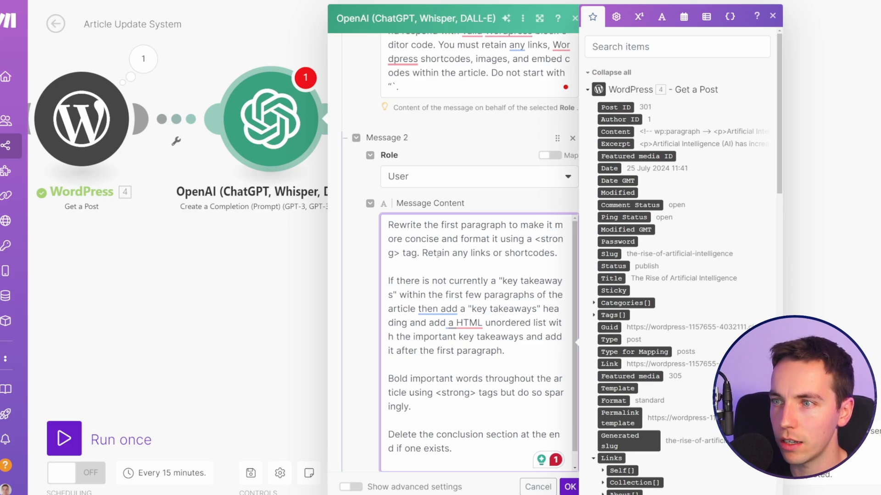
Correct the wording of the first instruction in the User message to "using <strong> tags".
click(536, 241)
key(BackSpace)
key(BackSpace)
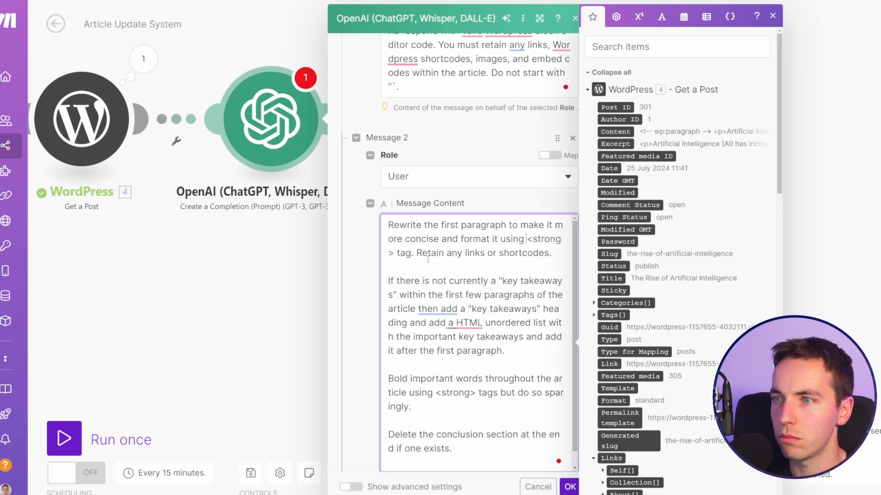
click(412, 253)
text(s)
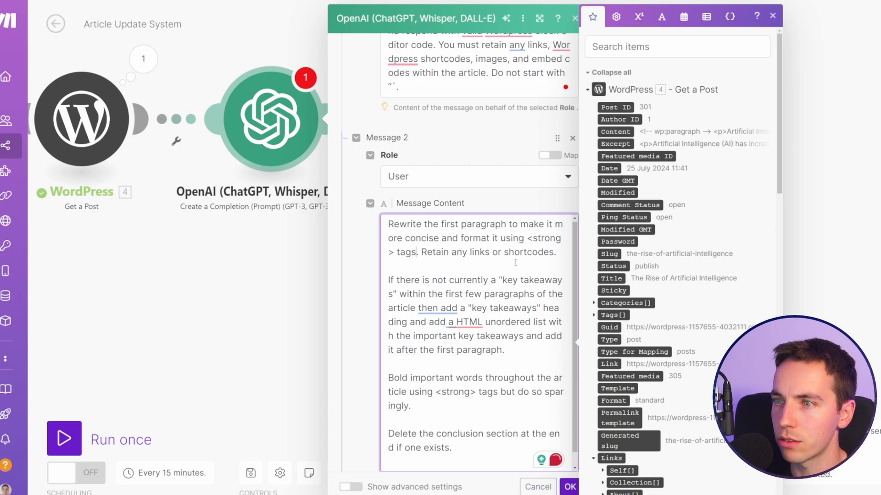
End the User message with "article content=" followed by the mapped Content value from the WordPress Get a Post module.
scroll(469, 294, down, 1)
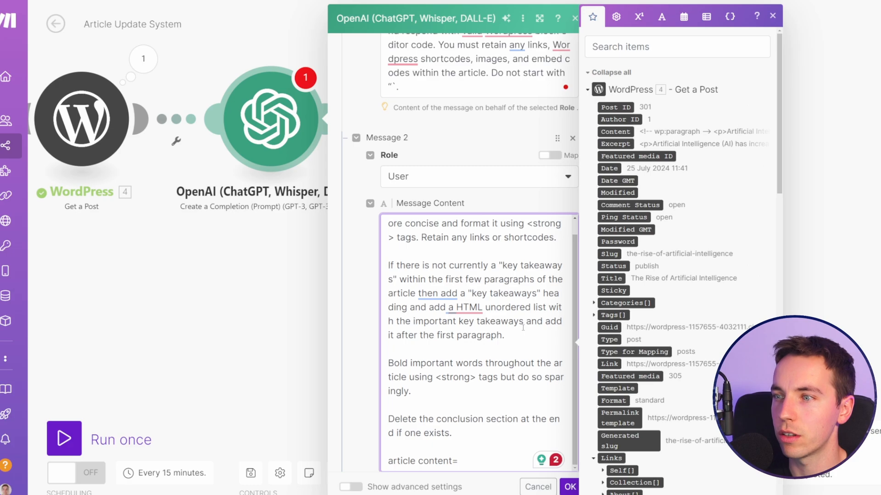
drag(411, 364, 525, 379)
click(523, 379)
drag(393, 419, 475, 429)
click(477, 432)
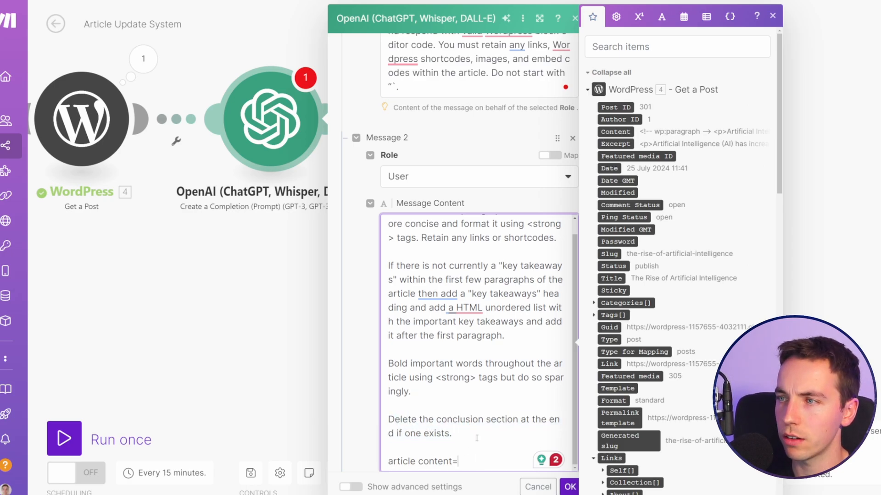
click(615, 132)
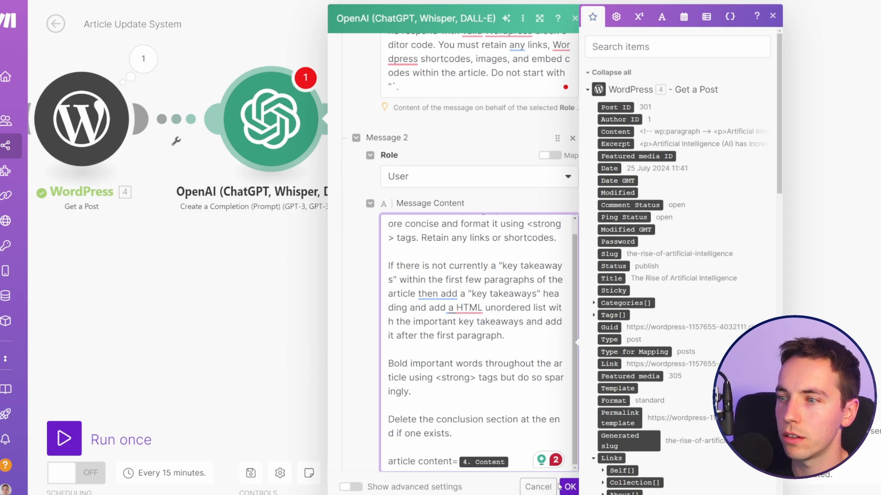
Set Max Tokens to 0 and save the OpenAI module settings.
click(573, 489)
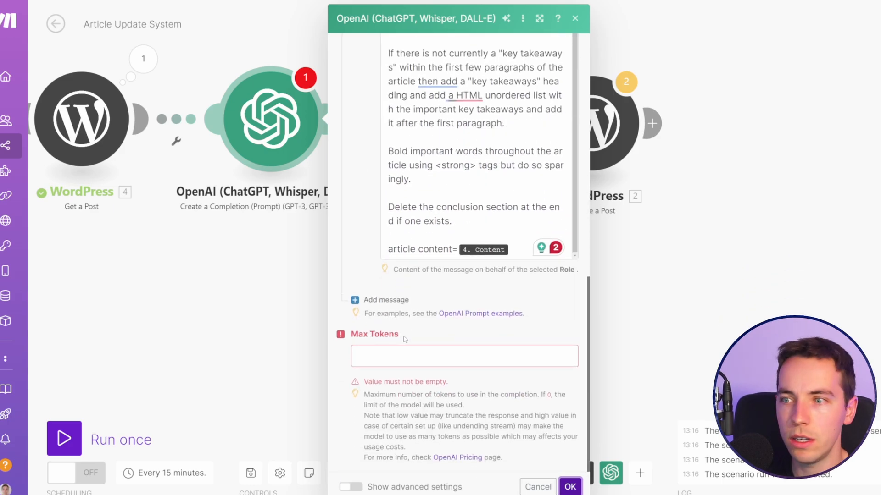
click(406, 356)
text(0)
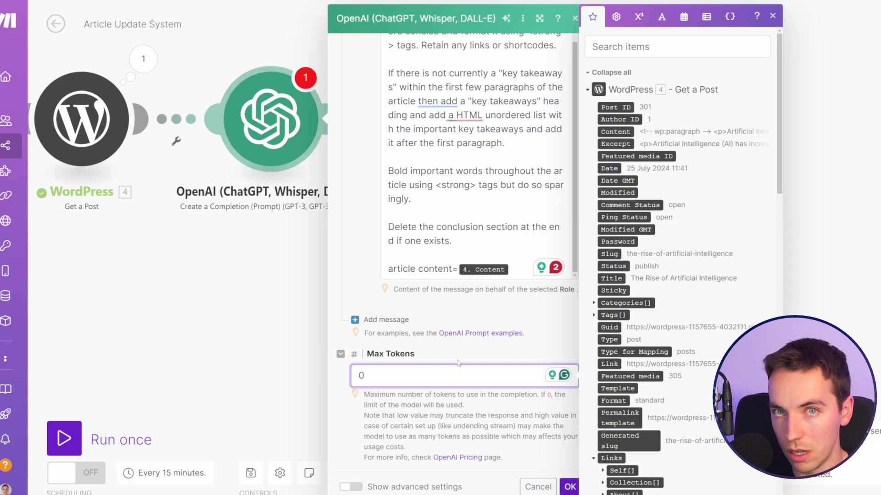
click(571, 488)
Connect the WordPress Update a Post module after the OpenAI module.
drag(305, 295, 473, 317)
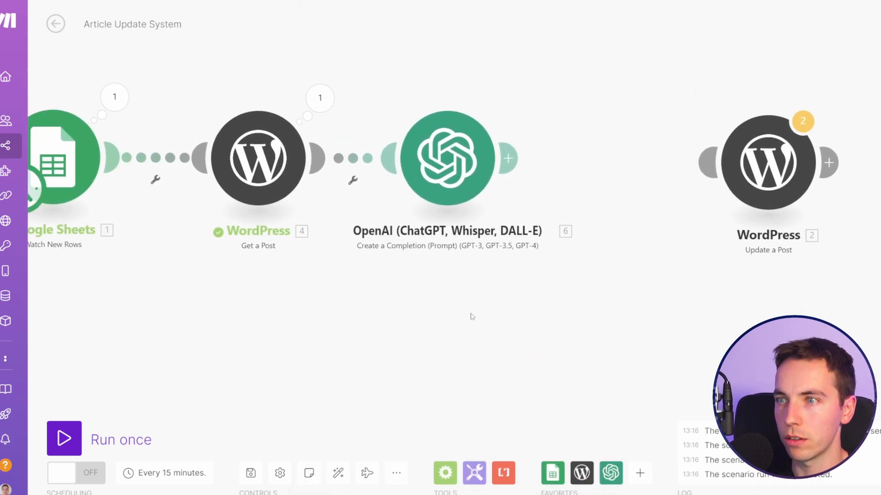
scroll(473, 316, down, 1)
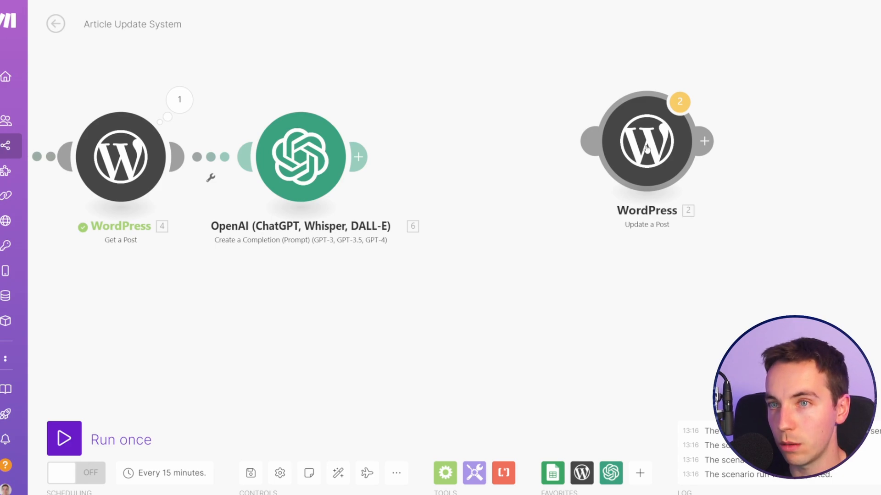
drag(648, 148, 543, 156)
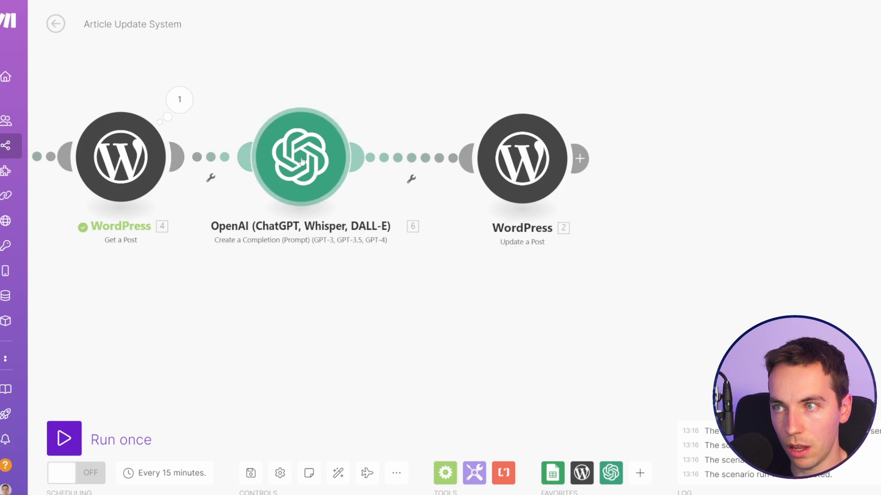
Replace the Update a Post module's Content with the OpenAI Result value and save the module.
click(504, 166)
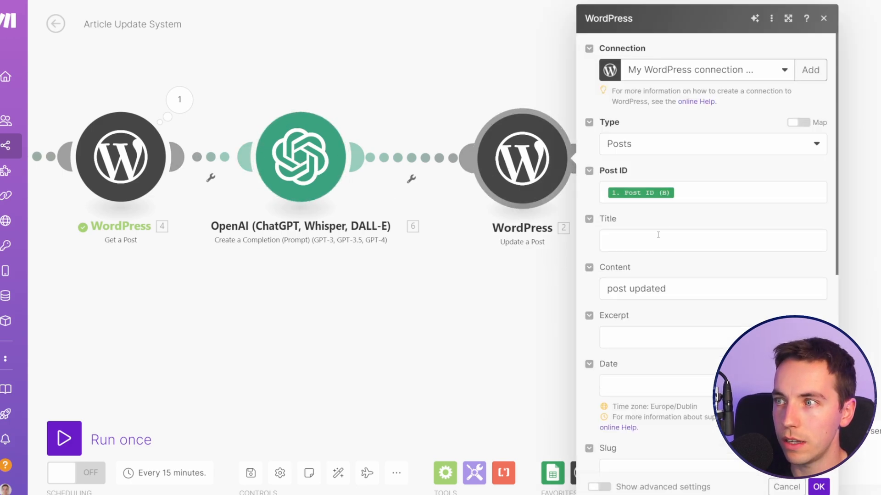
scroll(702, 201, down, 3)
drag(675, 173, 549, 172)
key(BackSpace)
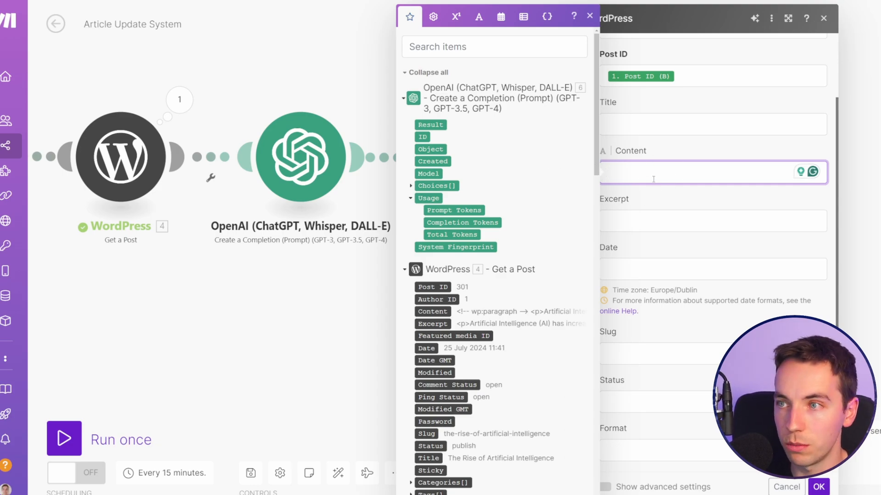
click(431, 125)
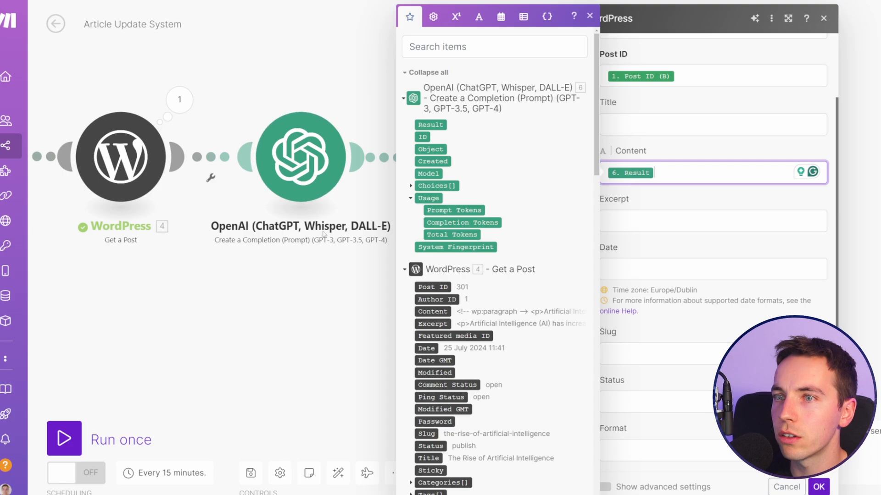
click(820, 487)
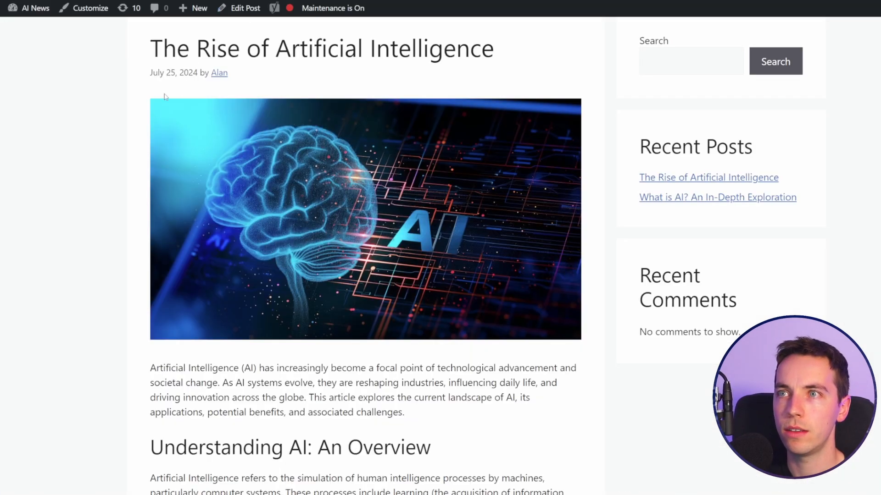
Reload the "The Rise of Artificial Intelligence" article page and try to run the scenario once in Make.
scroll(165, 97, down, 5)
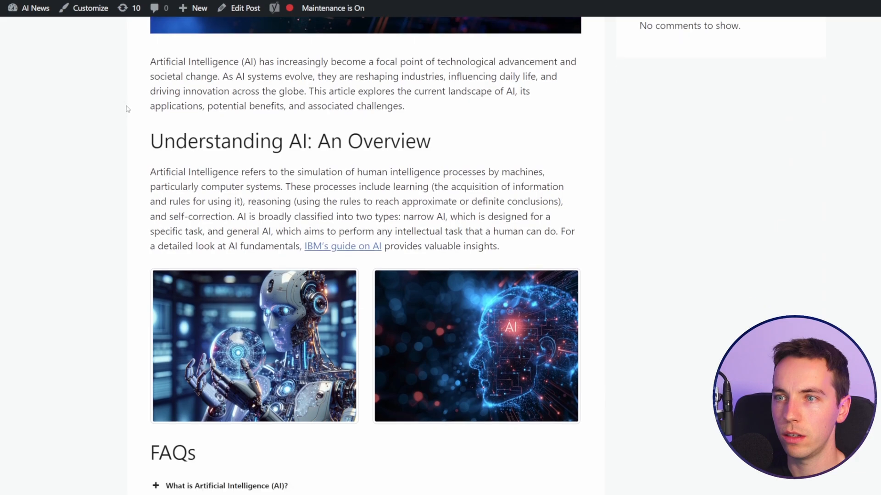
key(F5)
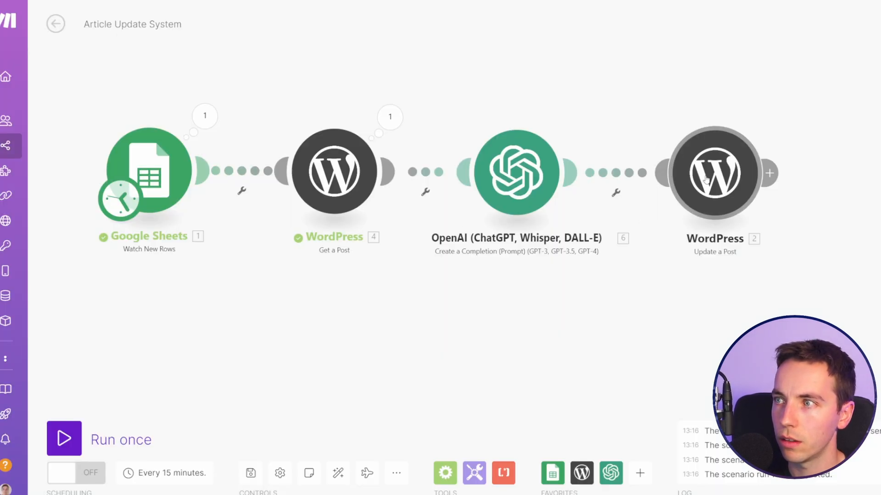
click(715, 173)
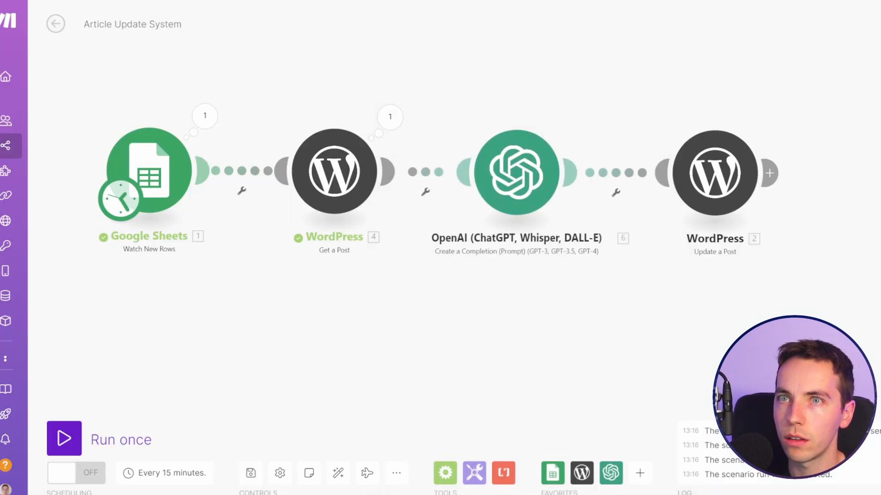
click(64, 439)
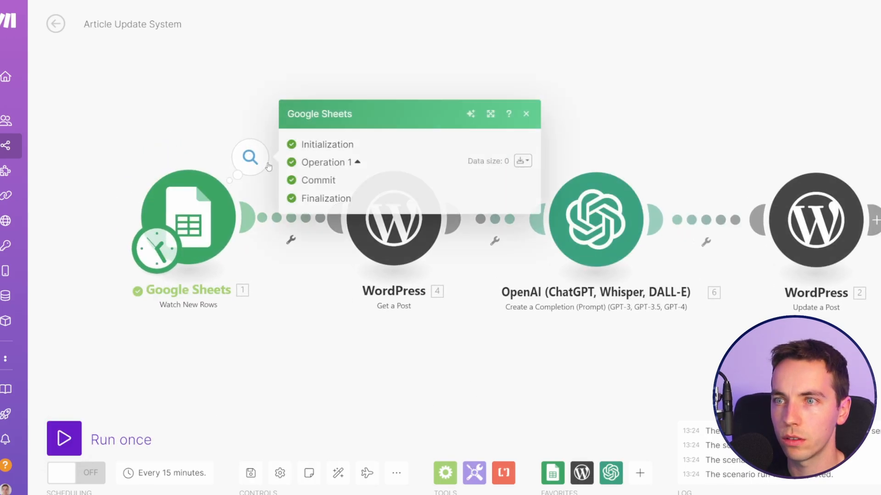
Set the Google Sheets Watch New Rows trigger to start from All and run the scenario once.
right_click(194, 220)
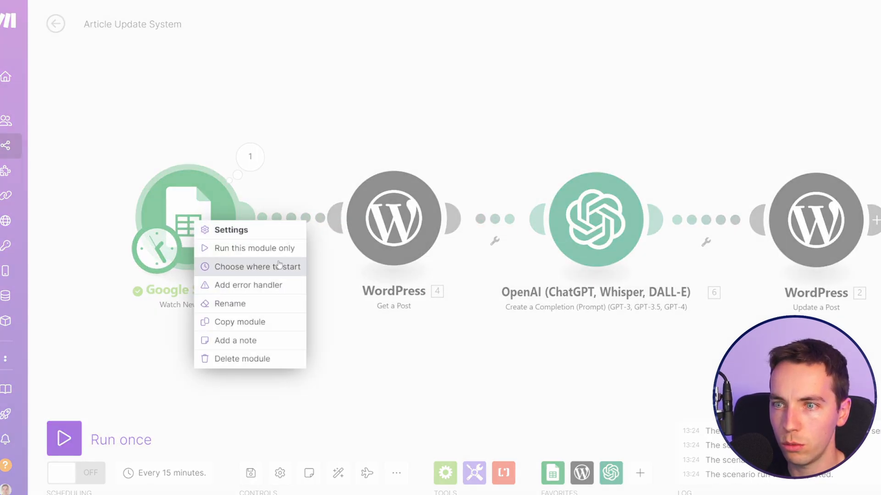
click(279, 267)
click(265, 244)
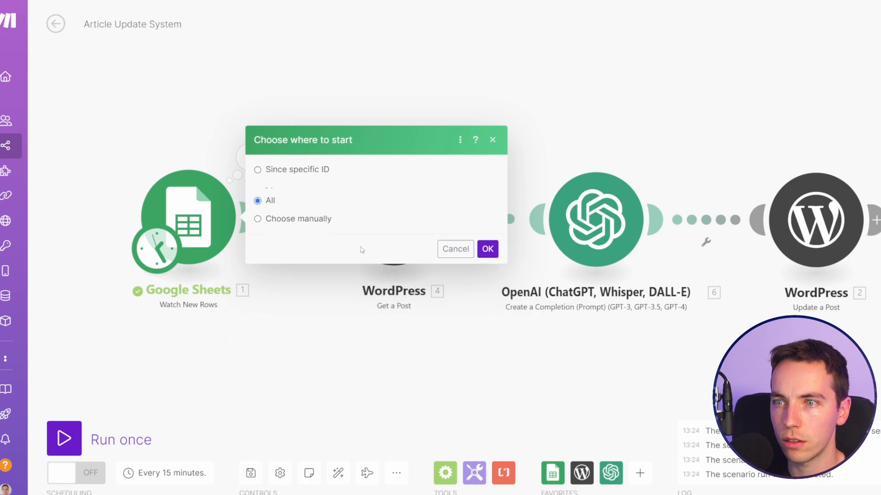
click(488, 240)
click(67, 440)
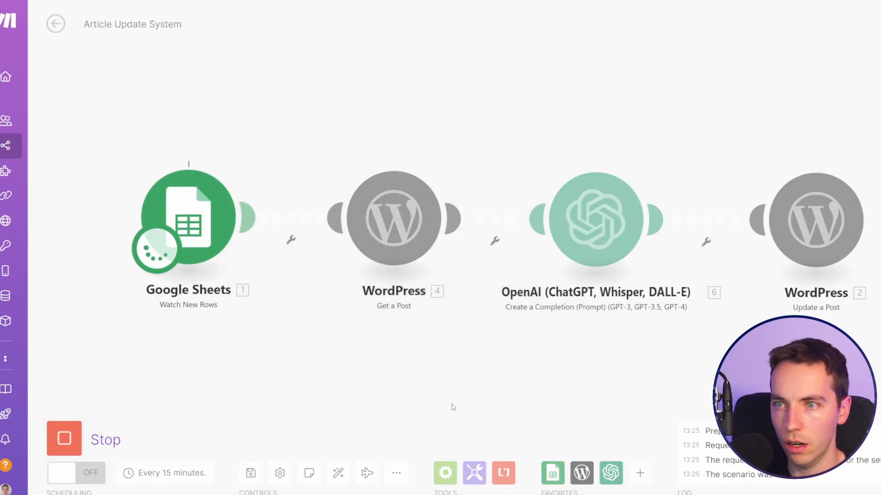
drag(470, 398, 419, 400)
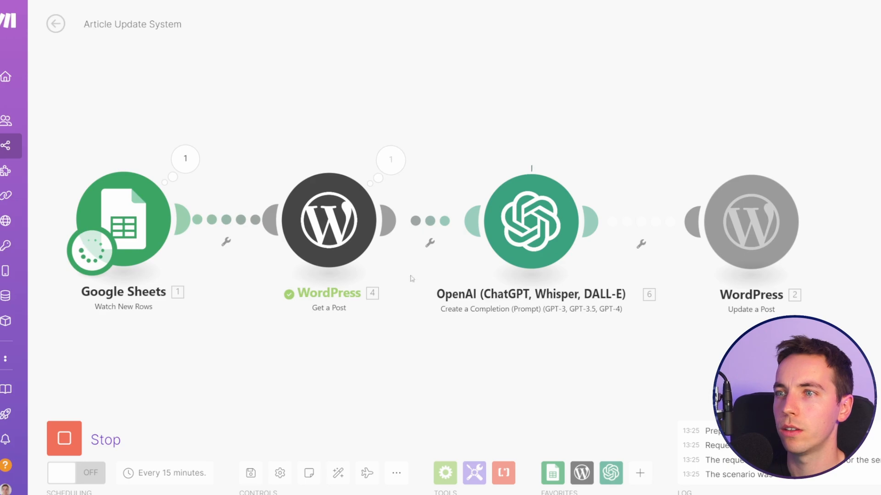
Inspect the run details of the WordPress Get a Post and Update a Post modules.
click(388, 167)
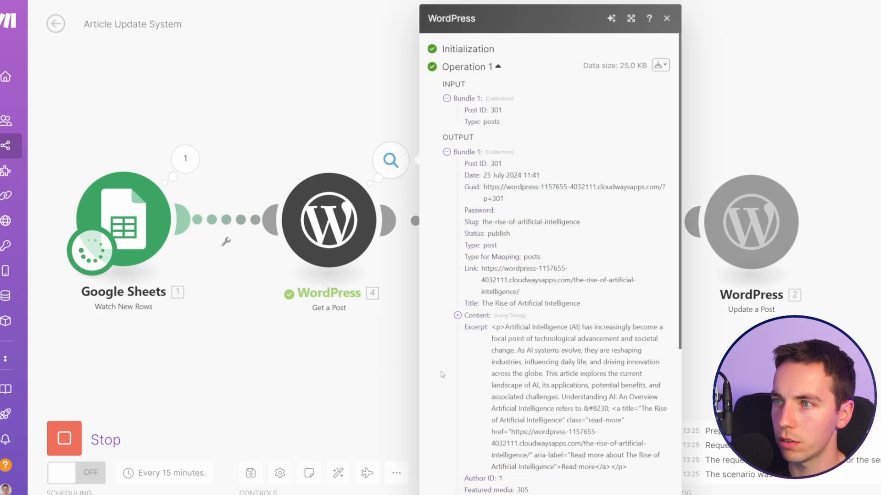
click(412, 354)
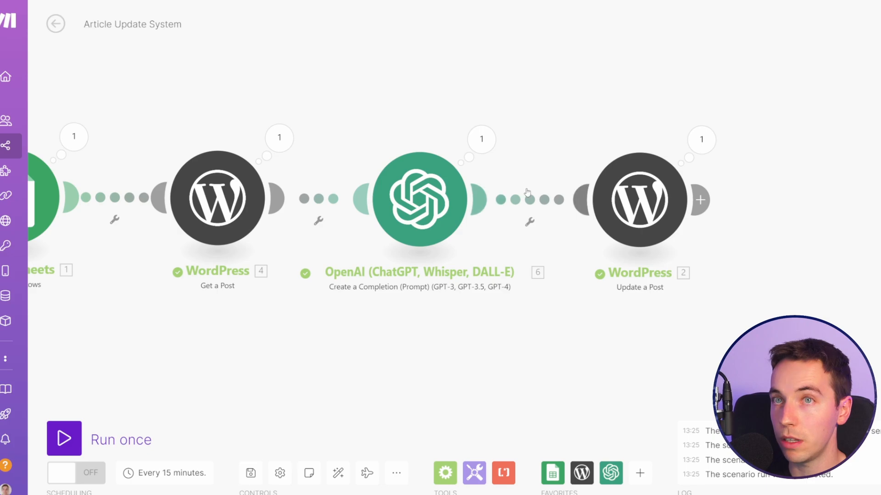
click(710, 134)
scroll(788, 168, down, 3)
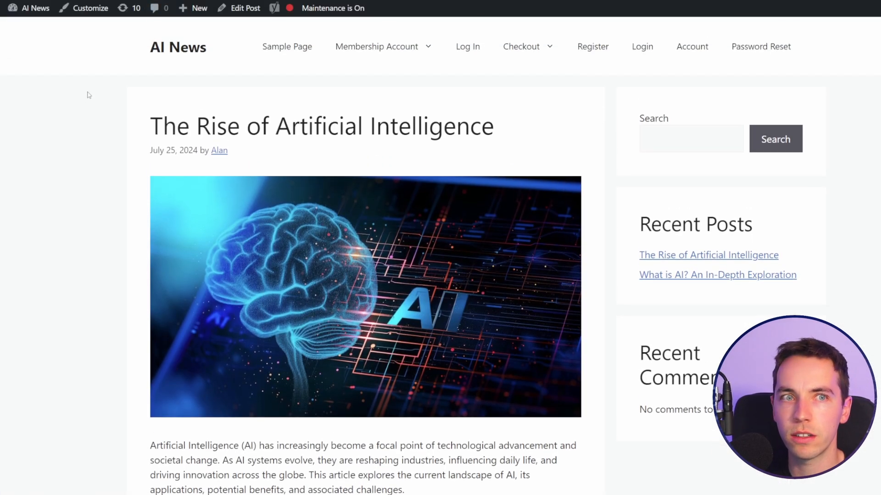
Compare the first paragraph and key takeaways section of the updated WordPress article with the original version.
scroll(89, 95, down, 1)
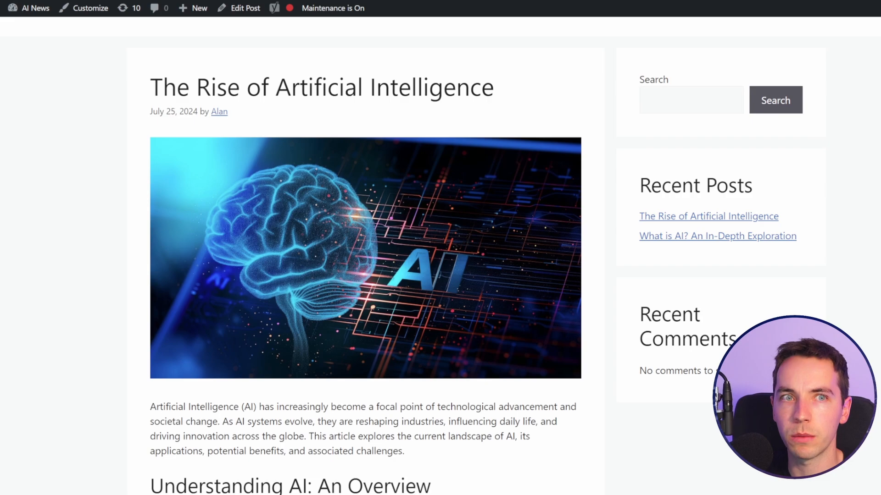
scroll(220, 27, down, 3)
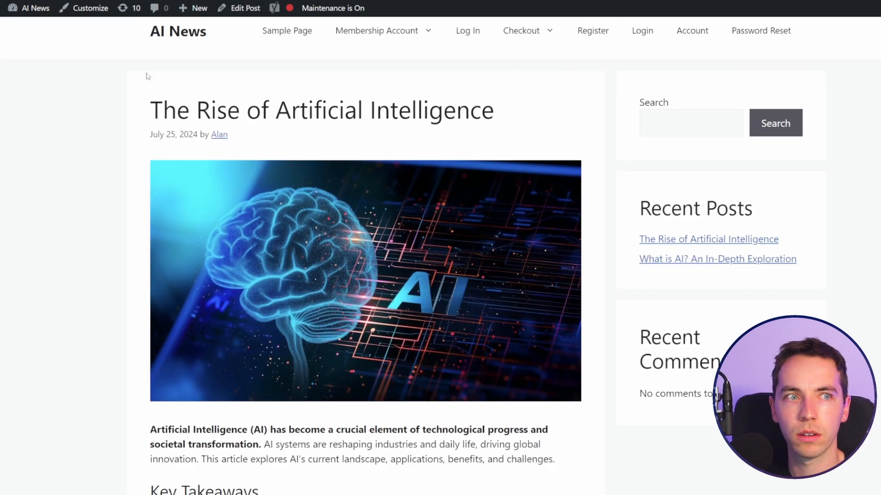
scroll(123, 92, down, 6)
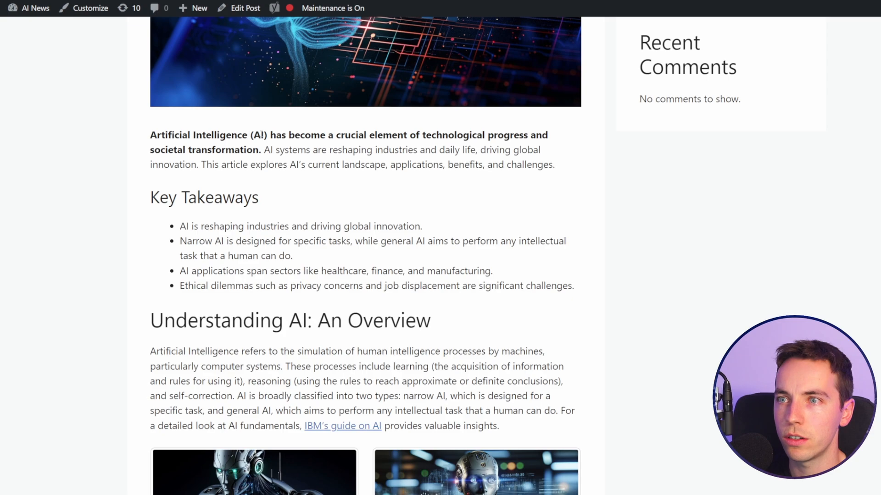
scroll(325, 176, up, 1)
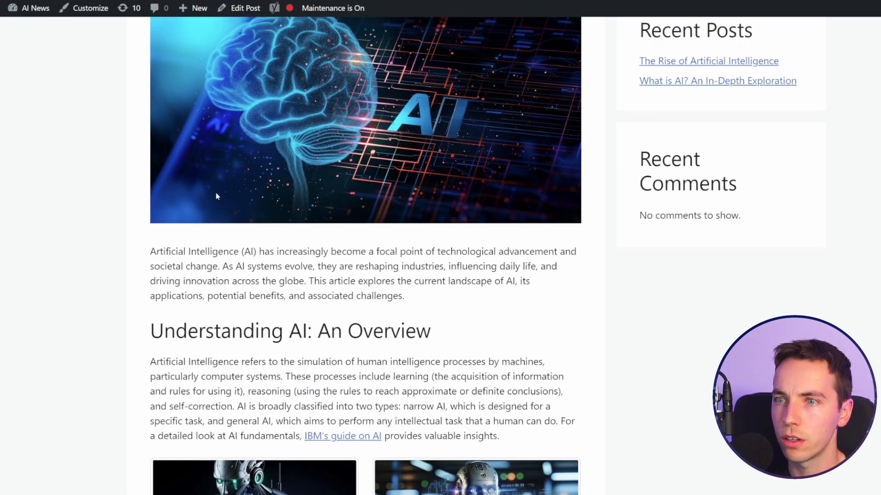
drag(162, 252, 406, 296)
click(418, 297)
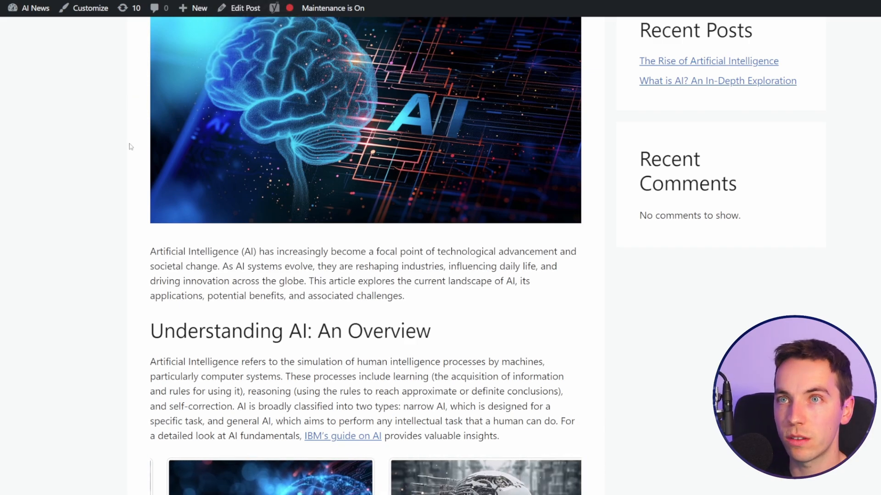
Compare the remaining sections of the updated article with the original version, down to the global economies section and the conclusion.
click(239, 1)
scroll(344, 198, up, 1)
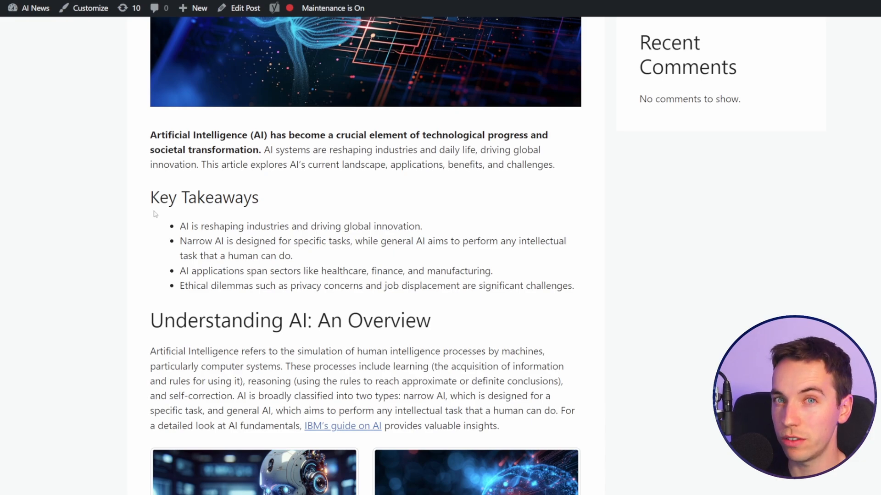
scroll(155, 214, down, 10)
scroll(176, 150, down, 15)
scroll(365, 257, down, 20)
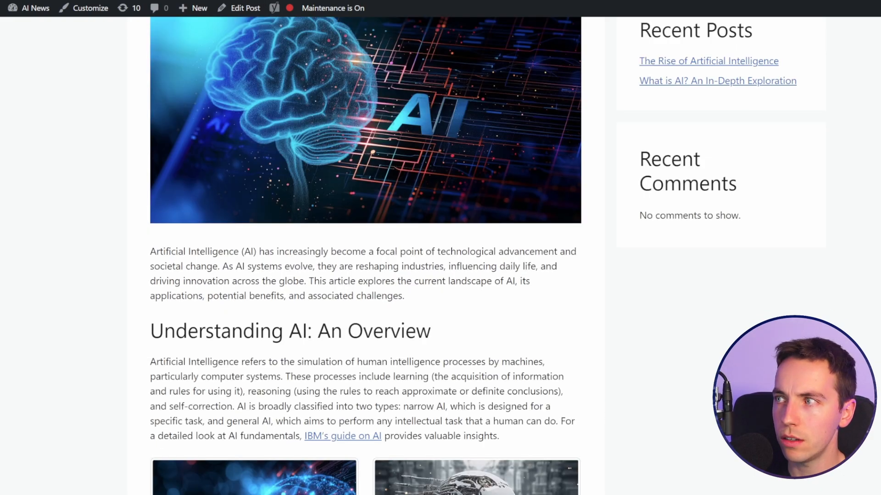
scroll(365, 257, down, 20)
scroll(366, 257, up, 2)
scroll(365, 257, up, 1)
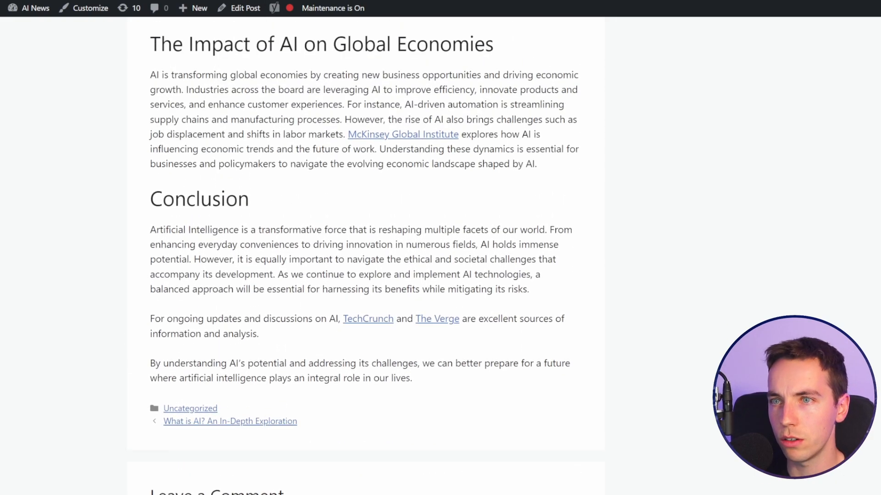
scroll(463, 96, up, 1)
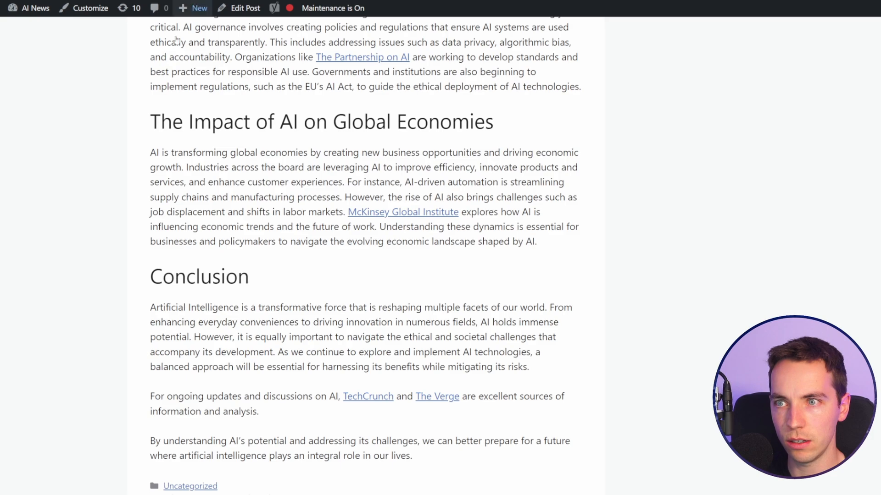
scroll(281, 265, up, 1)
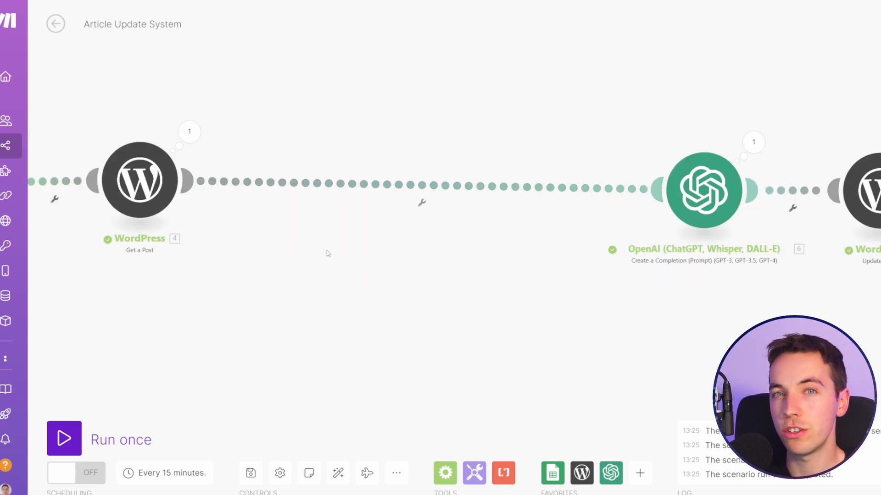
Insert an OpenAI Generate an Image module between the WordPress Get a Post module and the OpenAI completion module.
right_click(321, 185)
click(371, 268)
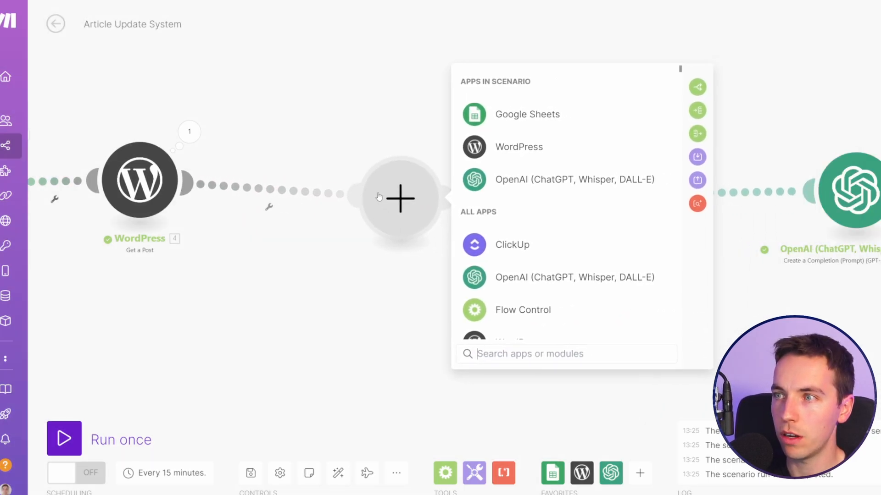
click(522, 173)
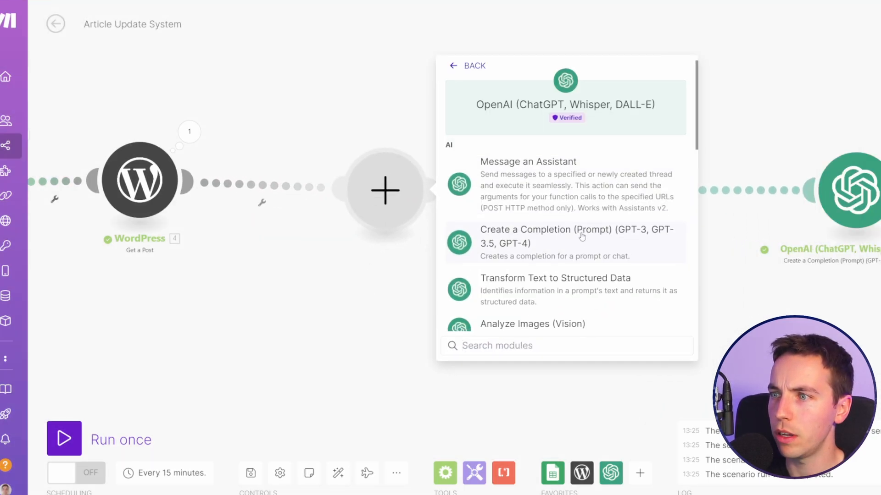
scroll(503, 210, down, 5)
click(502, 210)
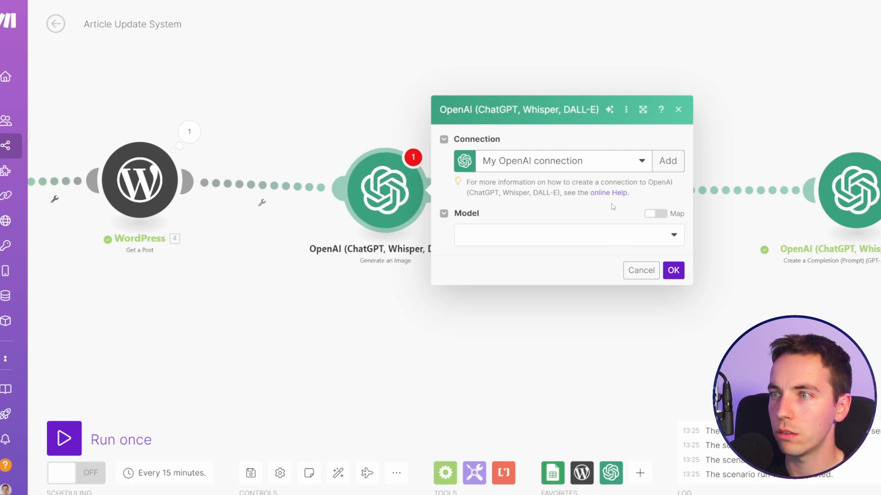
Configure the image module with model Dall-E 3 and the prompt "generate an image for the following:" followed by the WordPress post Title.
click(600, 236)
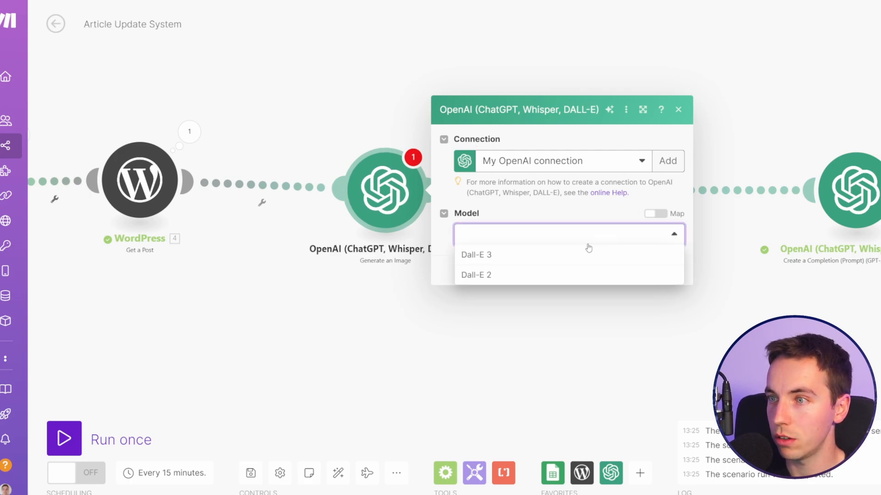
click(522, 255)
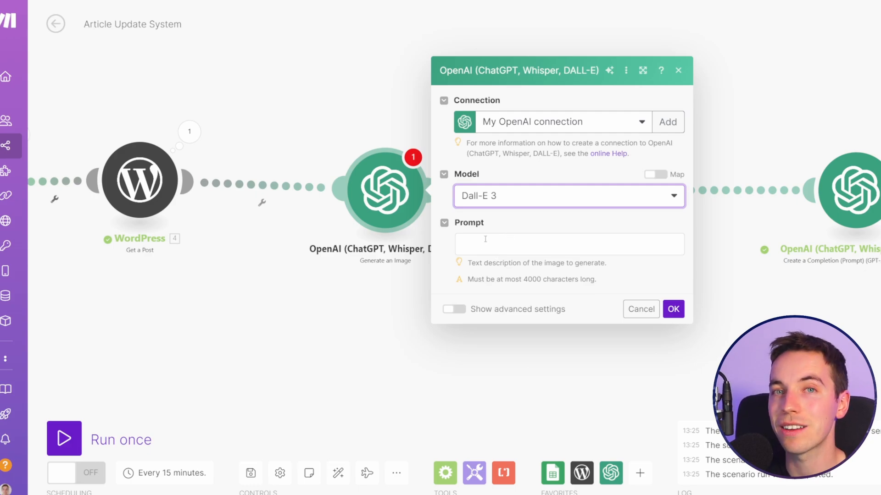
click(490, 249)
text(generate an image)
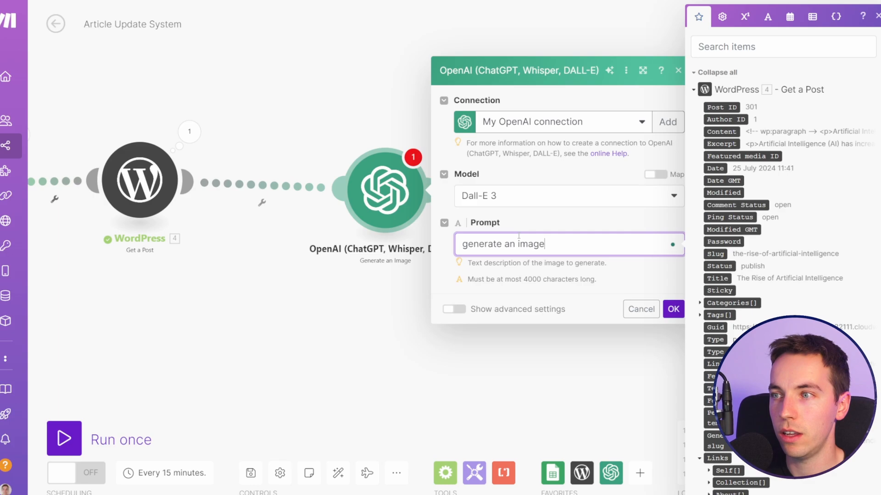
text( for the follow)
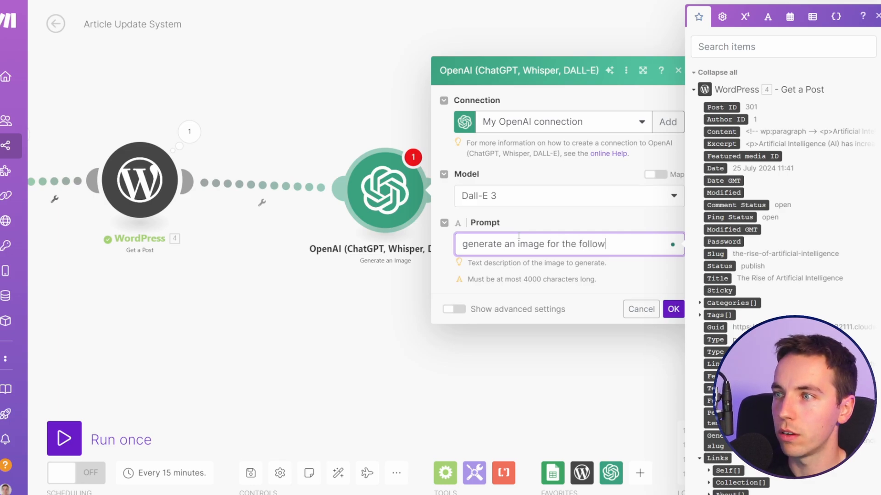
text(ing:)
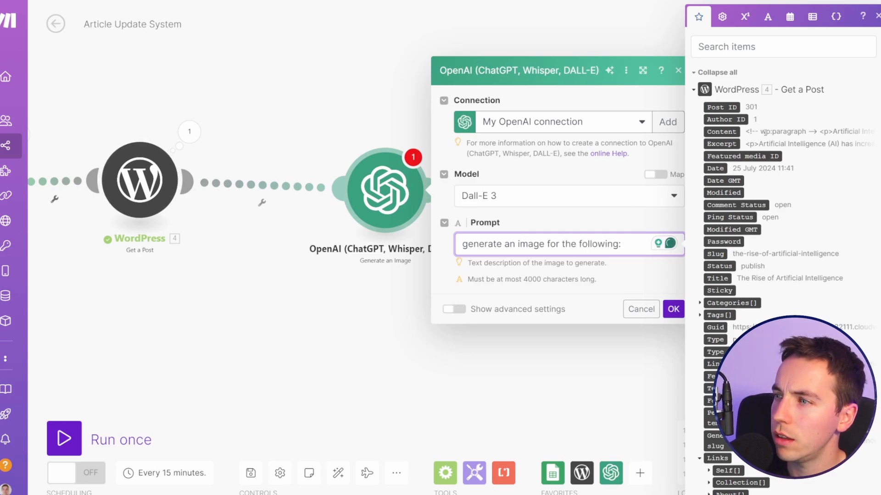
click(742, 278)
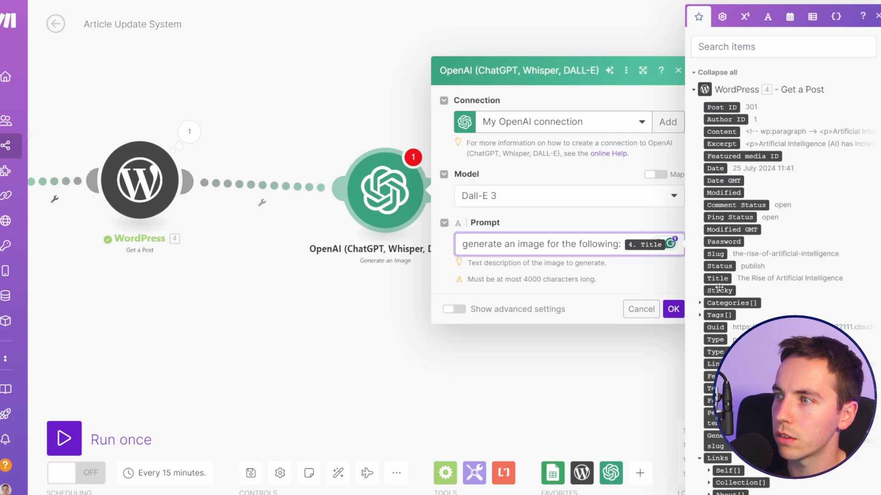
click(674, 308)
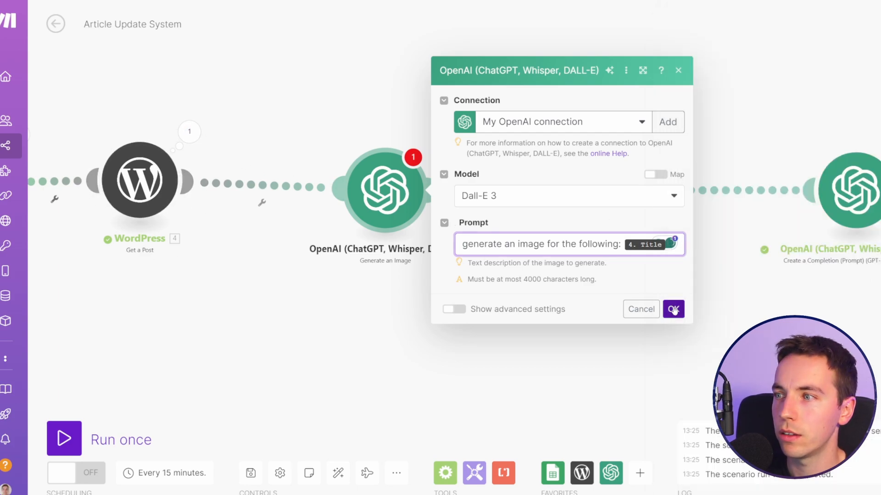
Insert an empty module placeholder after the Generate an Image module and search the apps for "image".
right_click(443, 164)
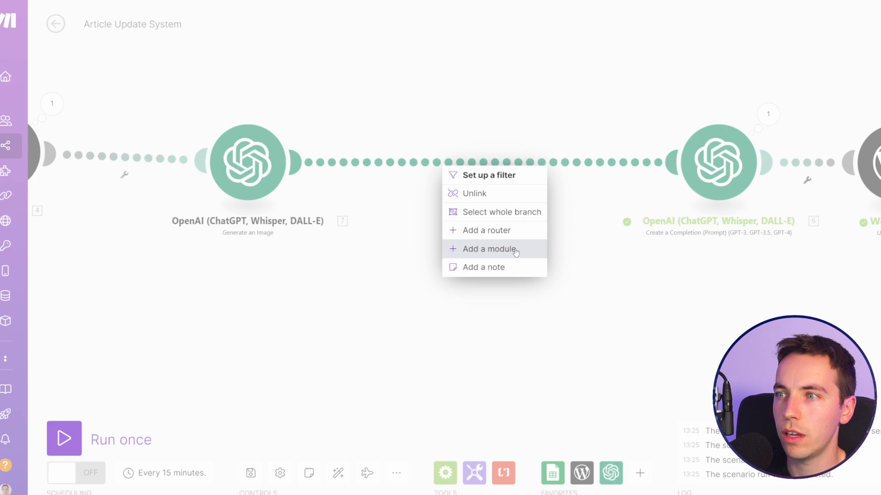
click(463, 249)
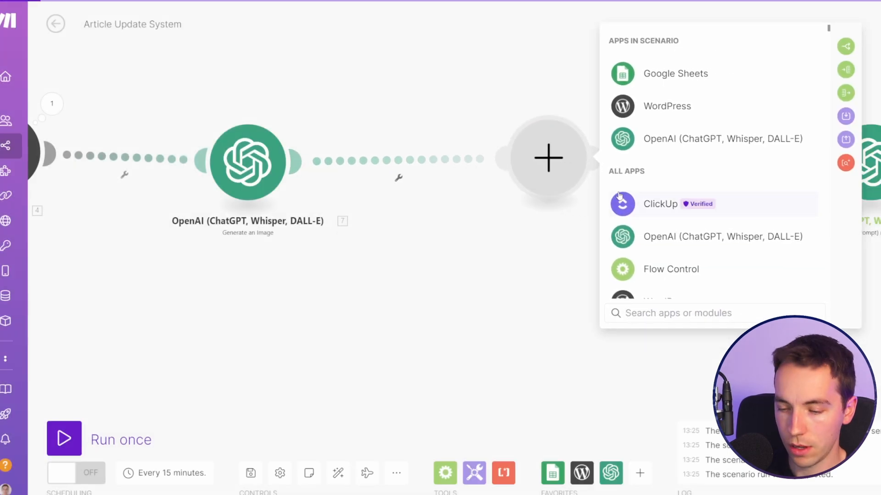
text(image)
click(370, 228)
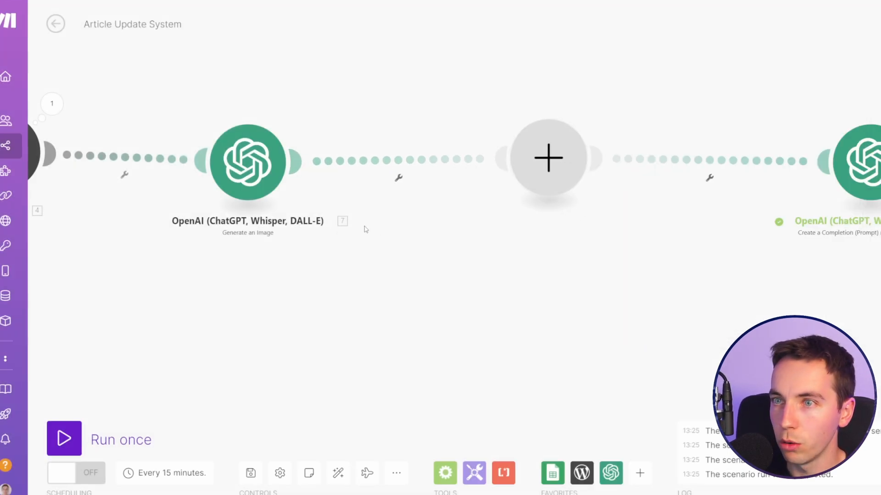
Show the advanced settings of the Generate an Image module and set its response format to Image File.
drag(307, 264, 424, 265)
scroll(422, 264, up, 1)
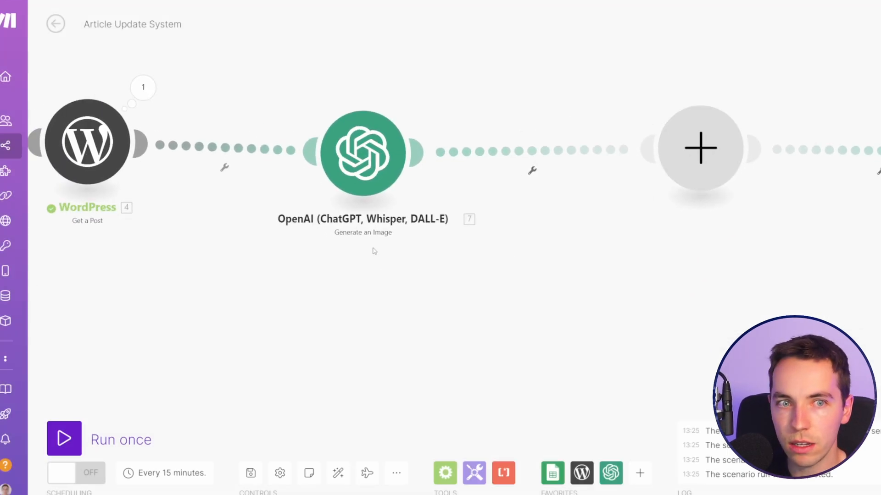
click(363, 143)
click(434, 273)
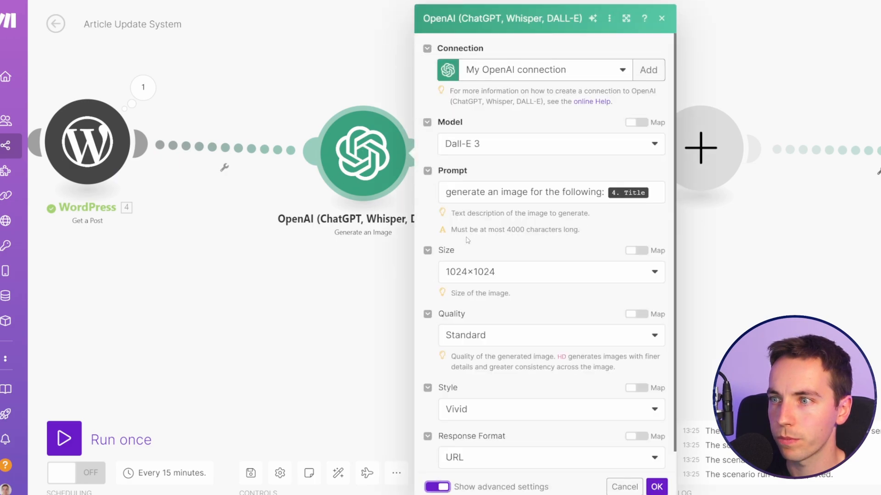
scroll(473, 234, down, 1)
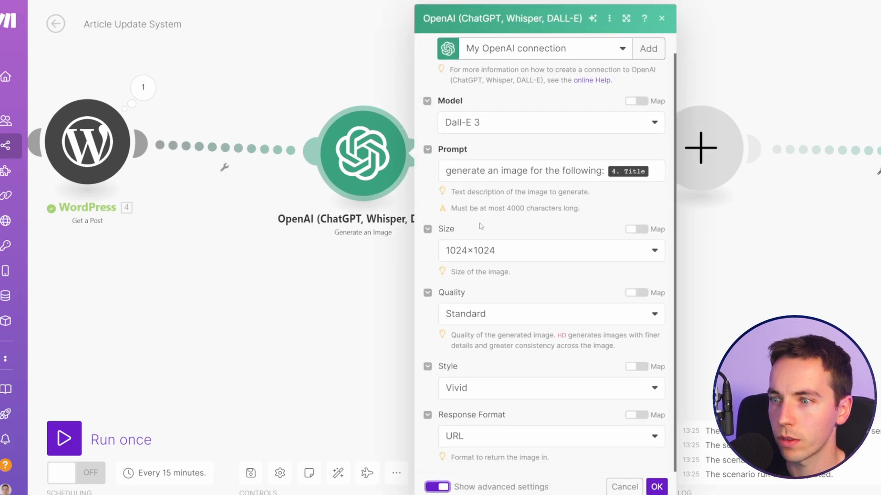
click(651, 440)
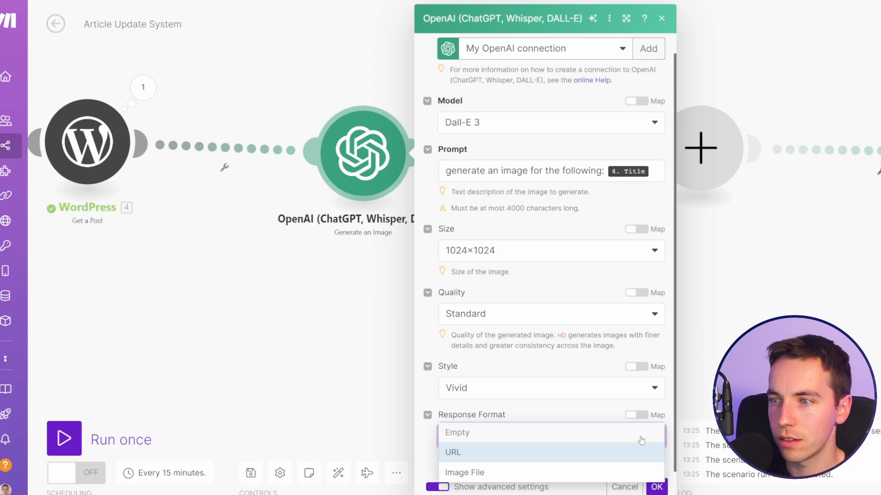
click(585, 478)
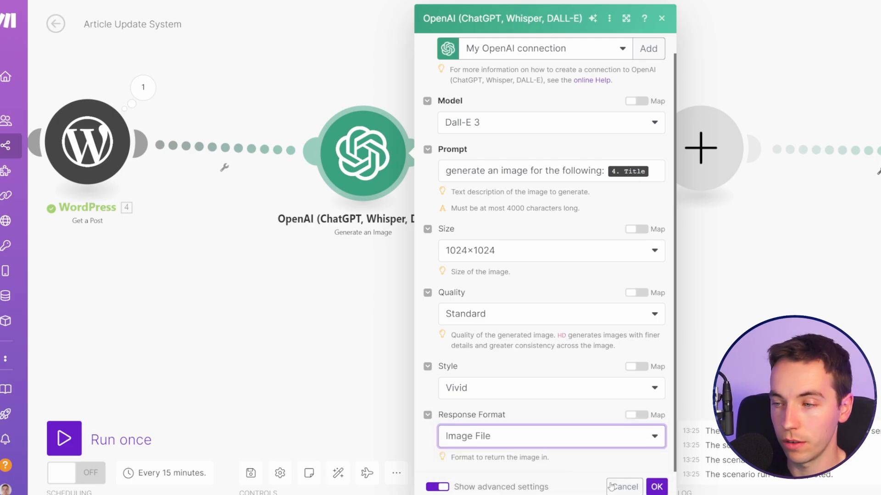
click(657, 487)
Fill the empty placeholder with the Image app's Convert a format module and set its output format to JPG.
drag(517, 304, 372, 307)
scroll(387, 306, down, 2)
drag(437, 183, 339, 192)
click(339, 191)
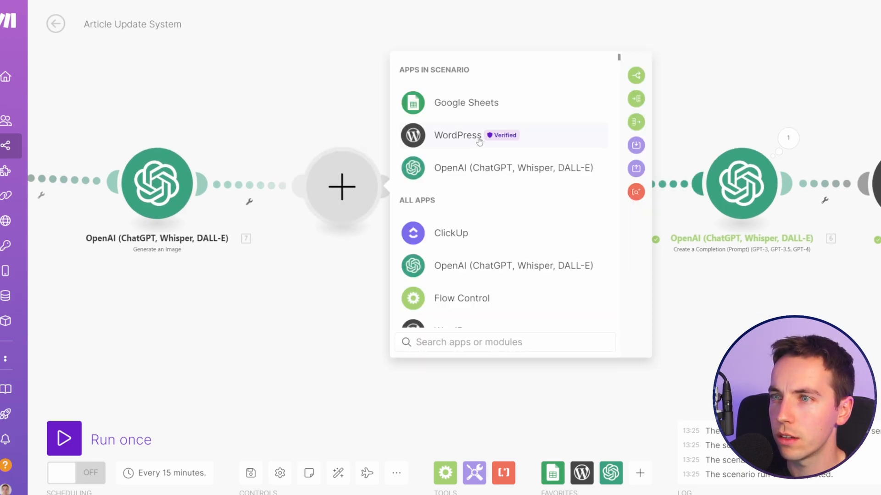
scroll(491, 177, down, 1)
text(image)
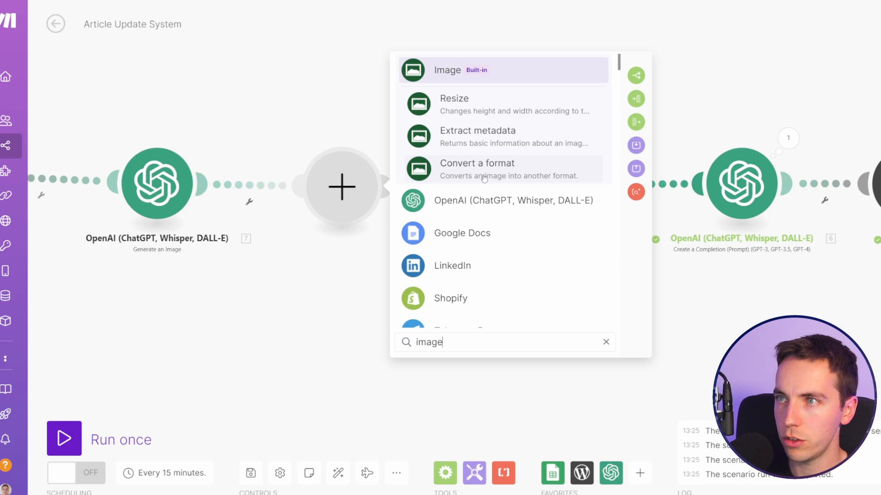
click(502, 169)
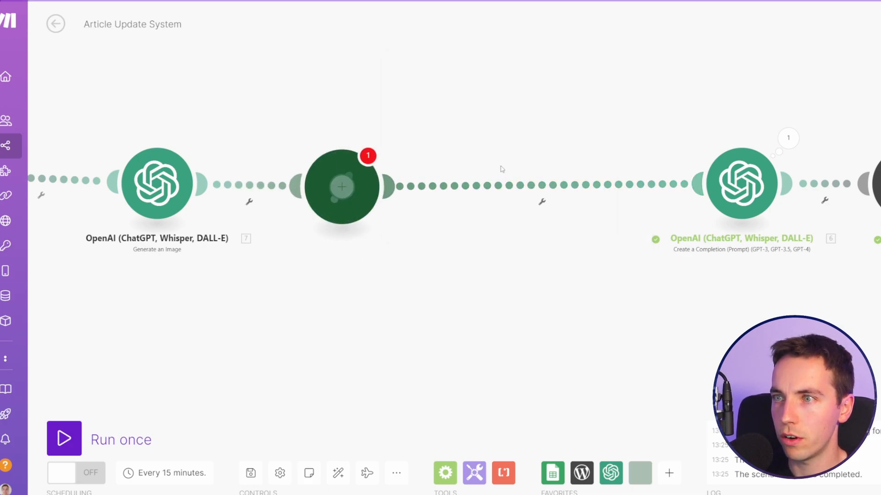
click(480, 232)
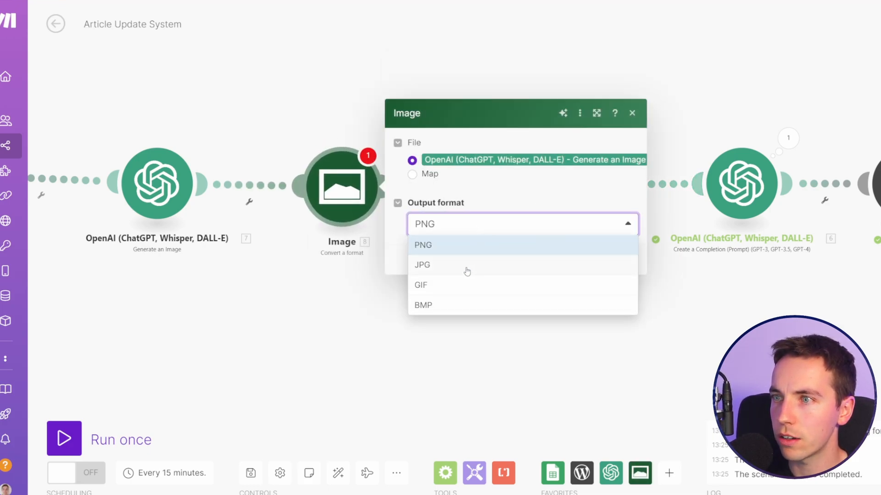
click(467, 270)
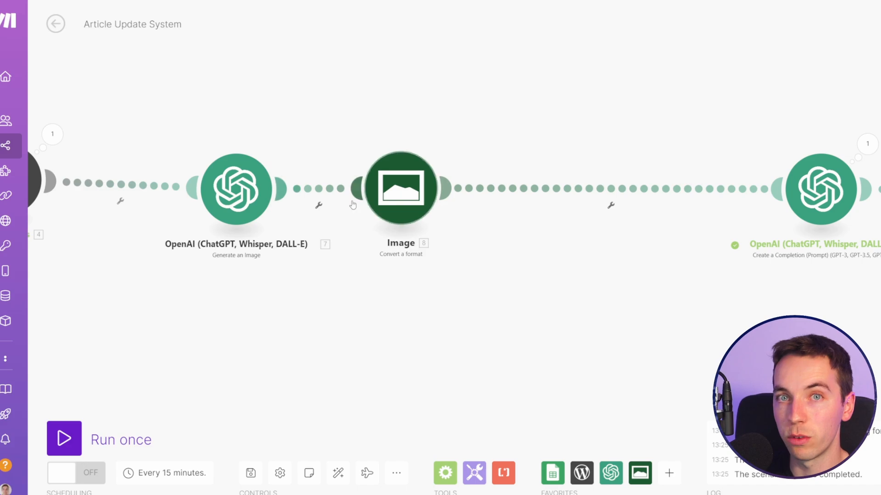
Set the image size in the Generate an Image module to 1792×1024.
click(247, 189)
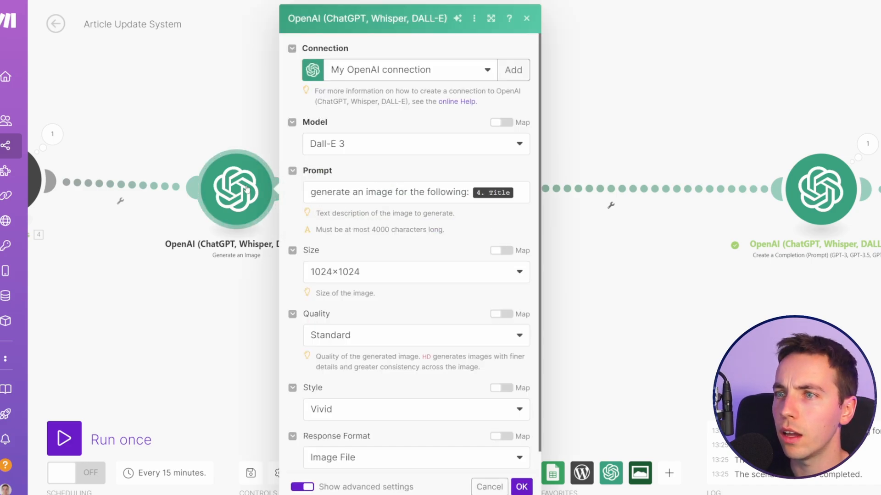
click(397, 275)
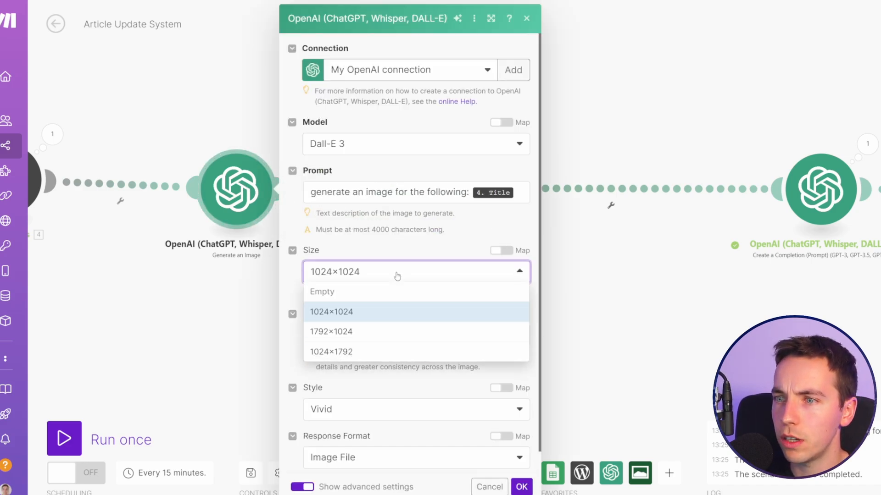
click(352, 339)
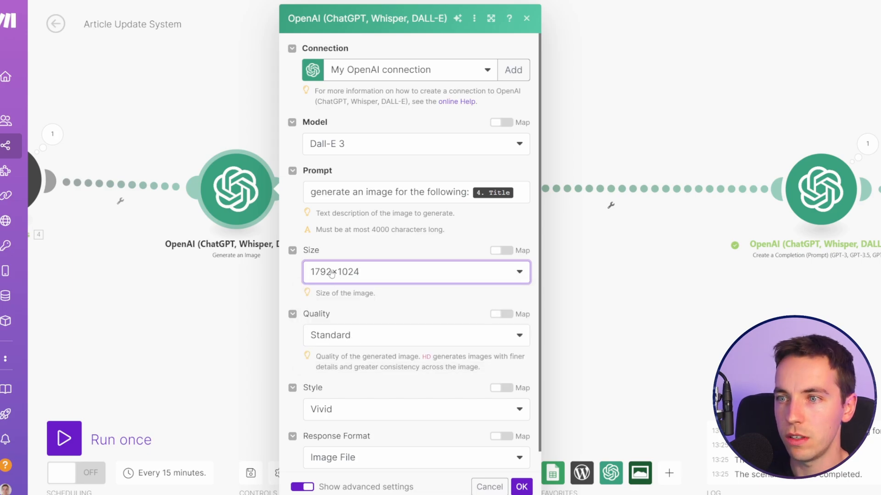
click(523, 485)
Auto-align the scenario's modules and move the ones following the Image module farther away to make room.
drag(310, 385, 368, 383)
click(340, 473)
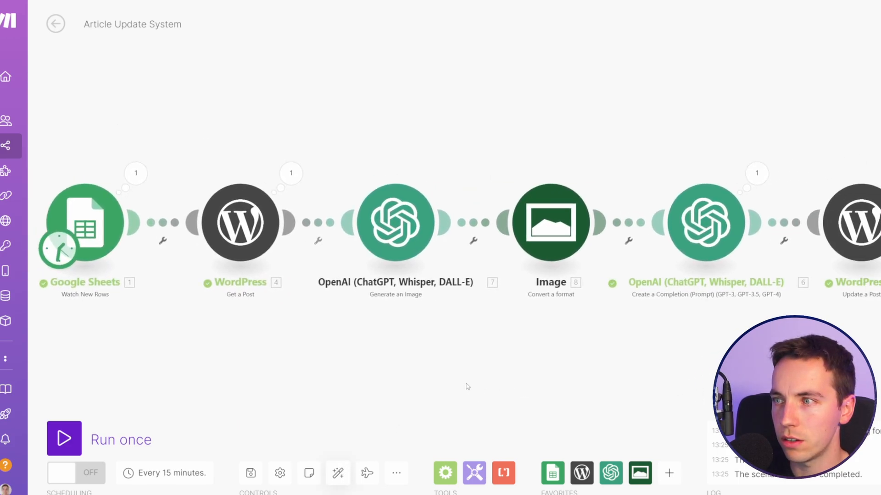
drag(520, 356, 404, 342)
drag(580, 209, 774, 202)
drag(442, 204, 602, 206)
Add WordPress's Create a Media Item module directly after the Image Convert a format module.
right_click(430, 205)
click(459, 288)
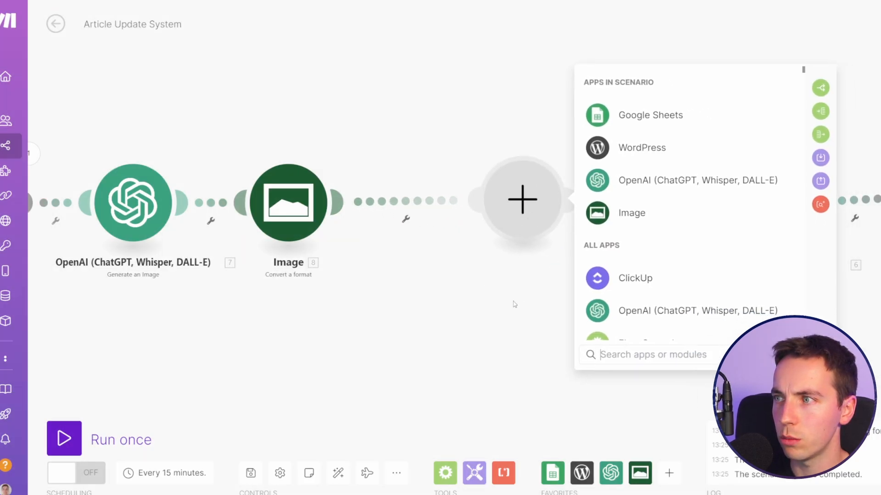
click(550, 129)
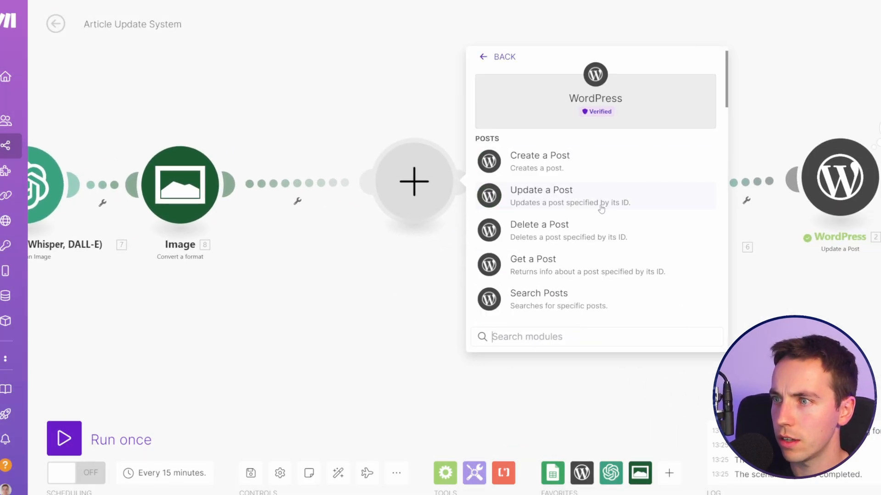
text(uploada)
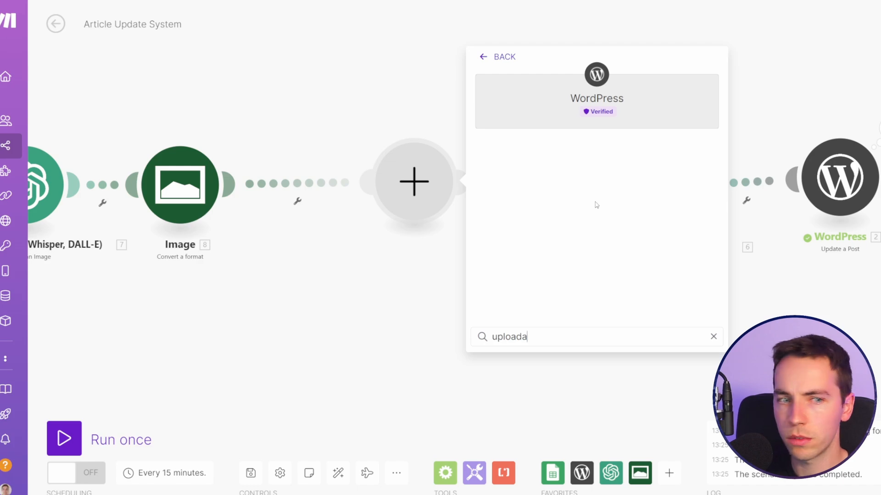
key(ctrl+a)
text(media)
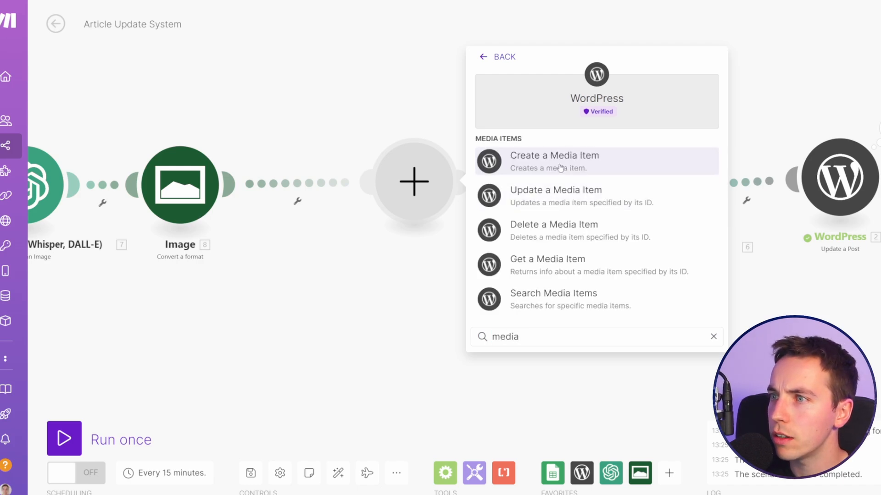
click(560, 168)
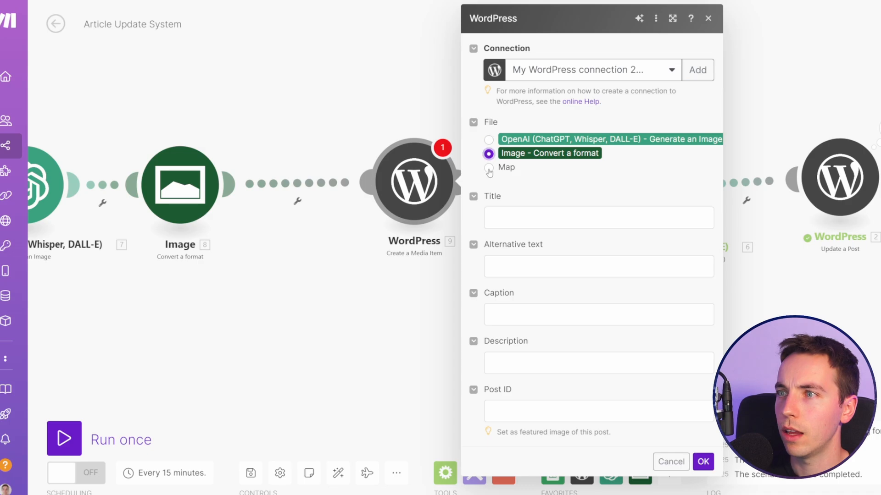
Map the media item's file manually, setting its file name to the Image File name, a hyphen, the OpenAI Created value and ".jpg".
click(489, 169)
click(489, 156)
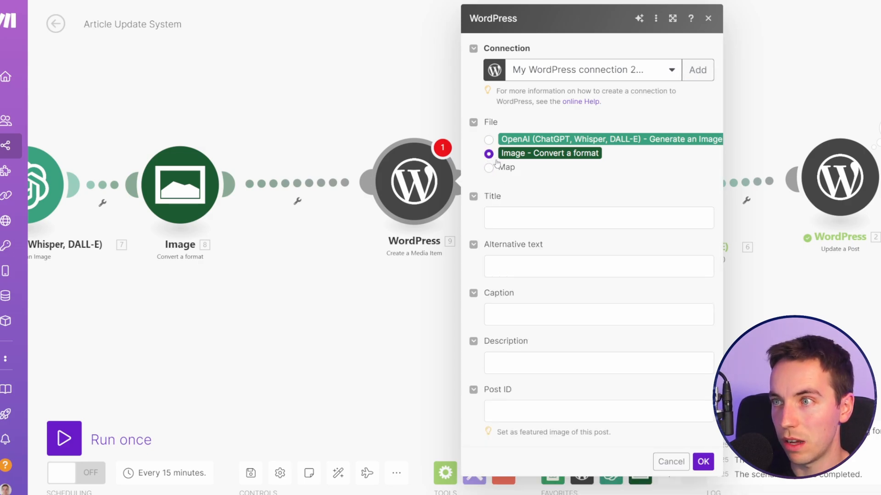
click(491, 168)
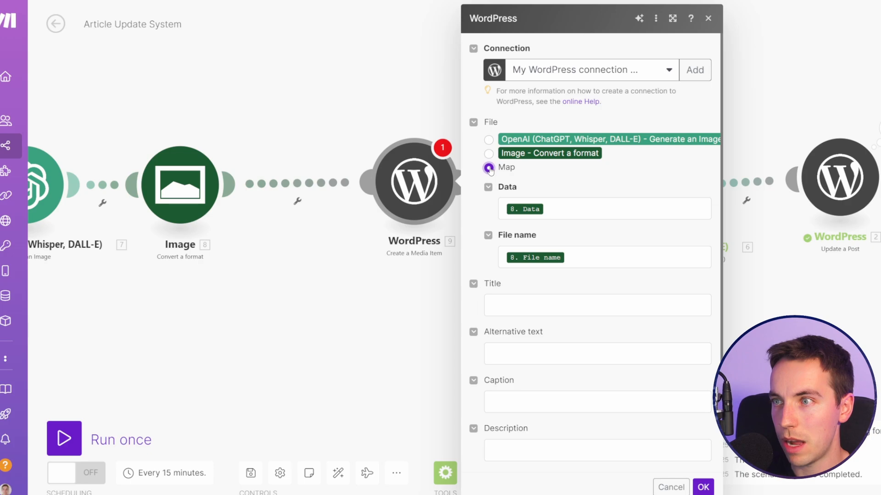
click(544, 259)
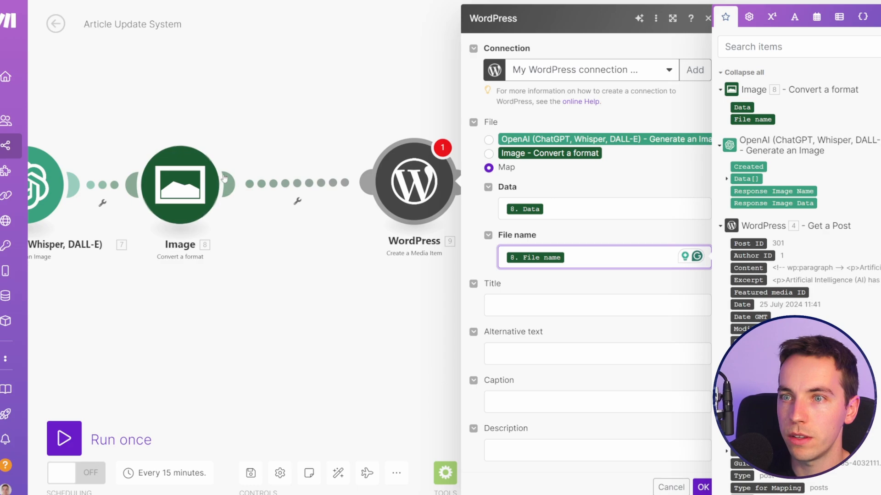
text(-)
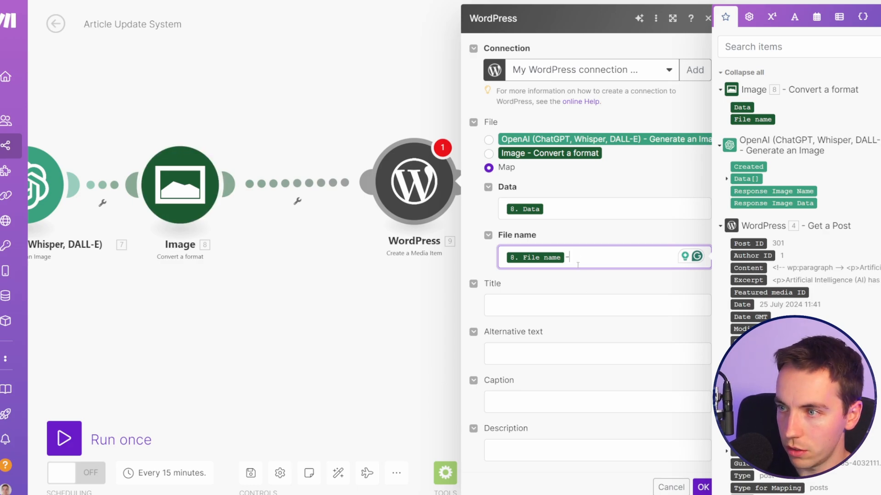
text(.jpg)
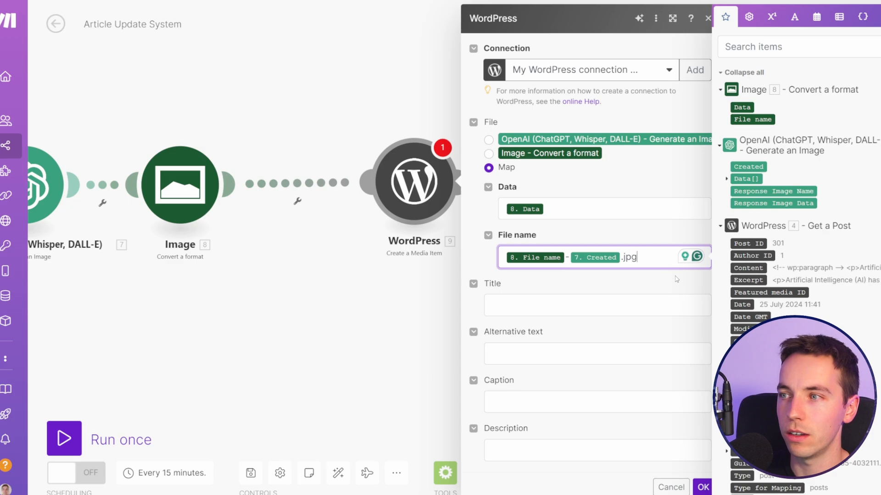
scroll(652, 277, down, 2)
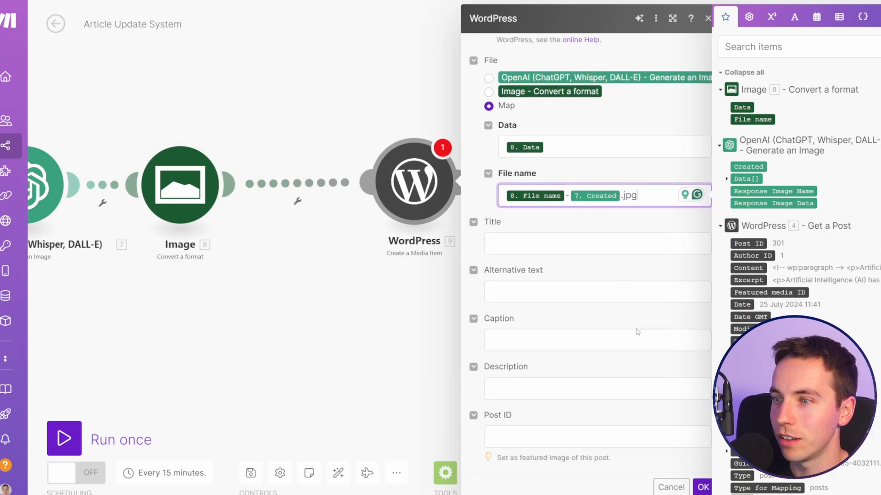
scroll(642, 327, up, 2)
click(703, 486)
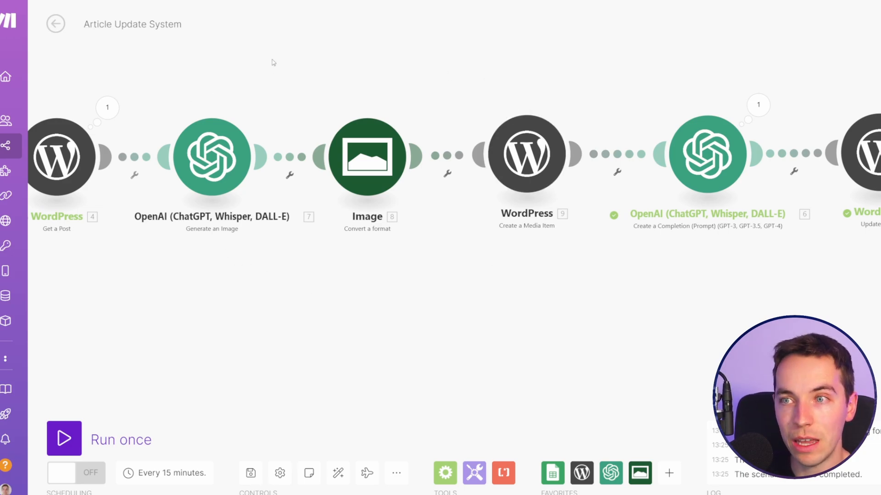
Add "You must add the following image after the 3rd paragraph of the article:" below the key takeaways instruction in the Create a Completion user message.
drag(456, 298, 311, 293)
click(530, 163)
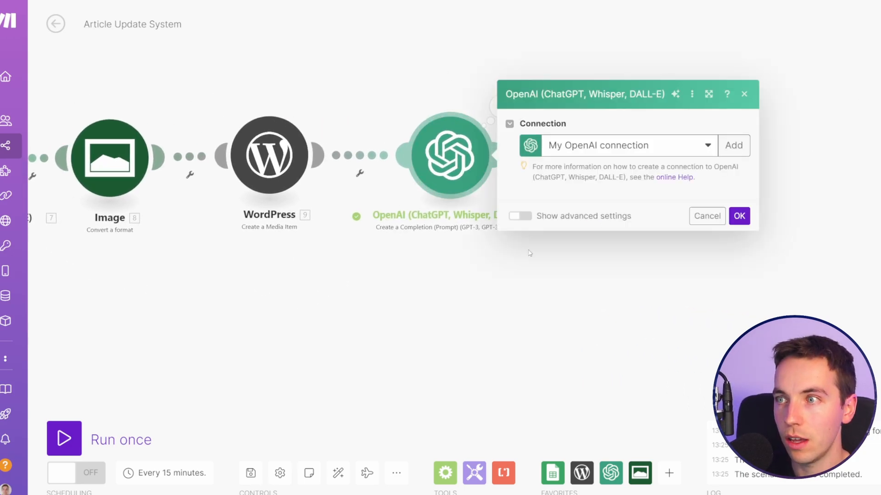
scroll(543, 263, down, 8)
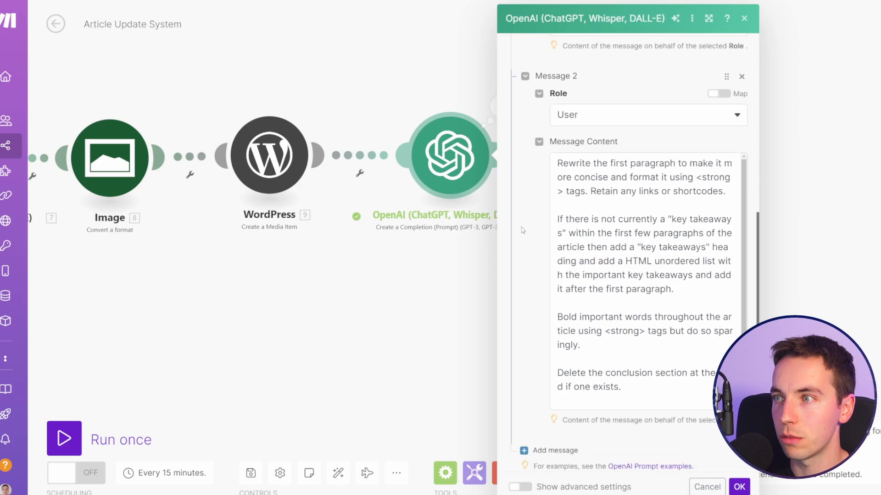
scroll(622, 226, up, 1)
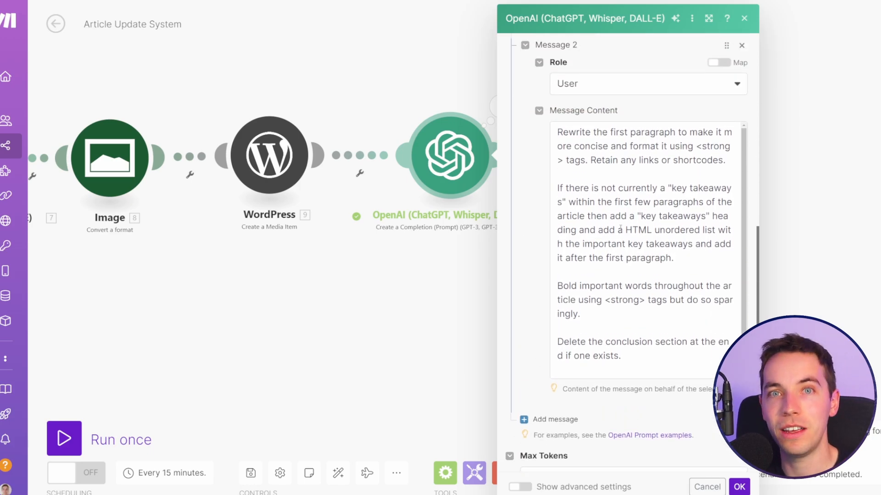
click(690, 259)
key(Return)
key(Return)
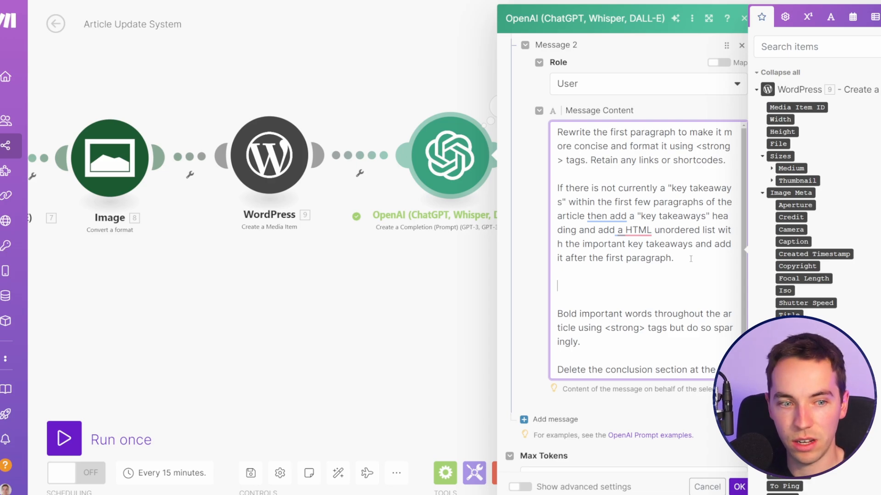
text(You must adddd)
key(BackSpace)
key(BackSpace)
key(BackSpace)
text(the following image after the 3rd)
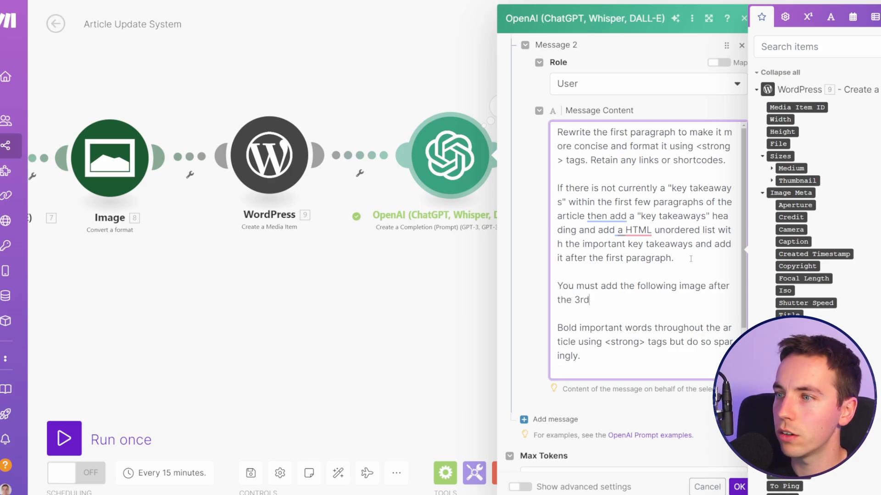
text( paragraph of the )
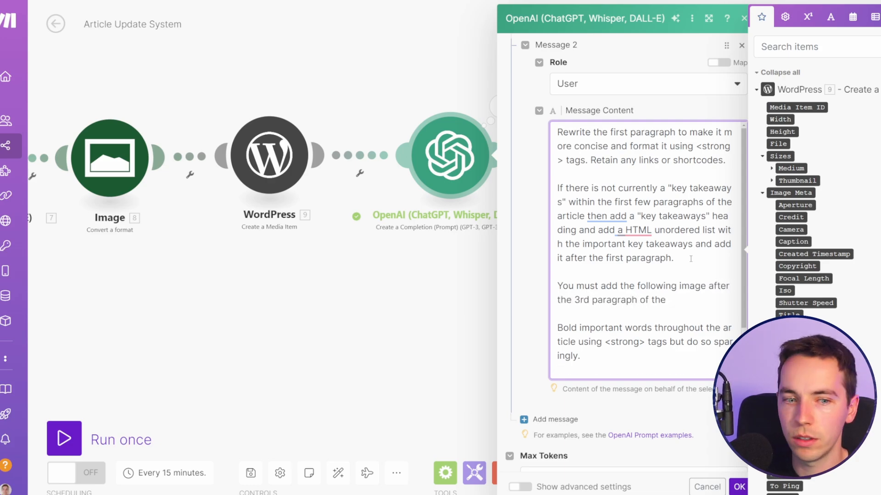
text(article:)
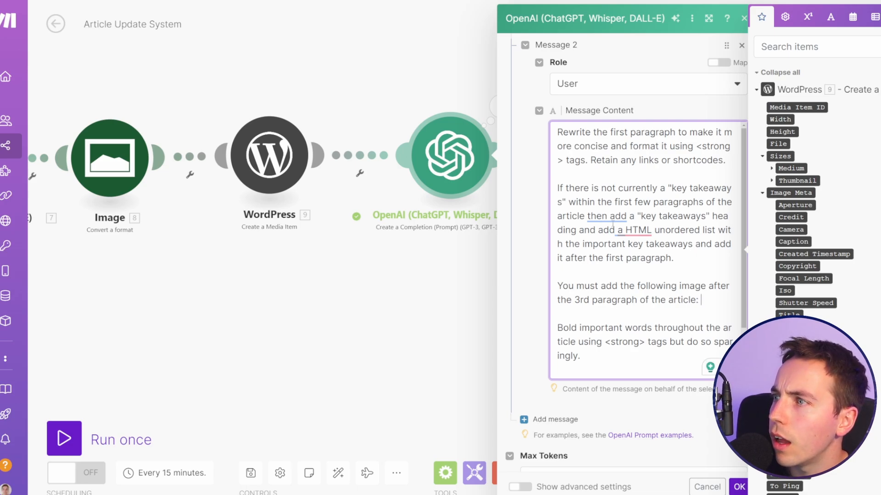
Insert the Create a Media Item module's Guid after the new image instruction and confirm the Create a Completion settings.
scroll(805, 210, down, 4)
scroll(805, 210, up, 4)
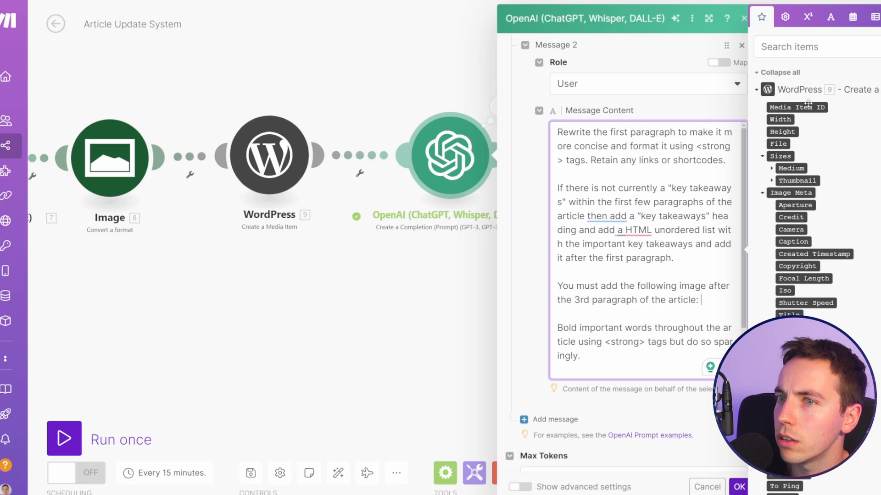
scroll(808, 105, down, 4)
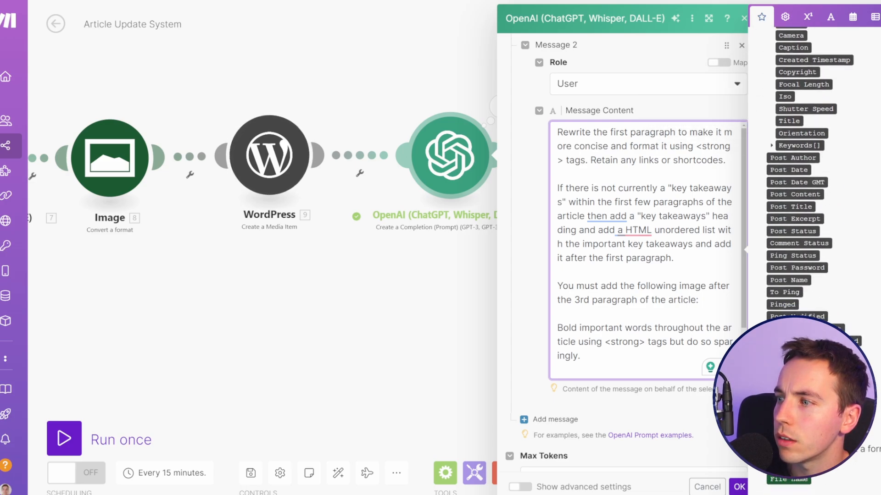
click(777, 365)
scroll(688, 317, down, 2)
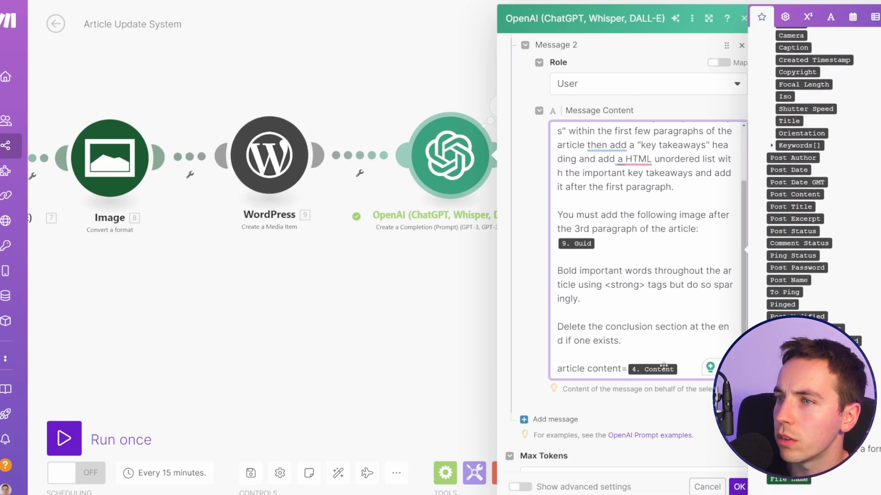
scroll(664, 368, up, 2)
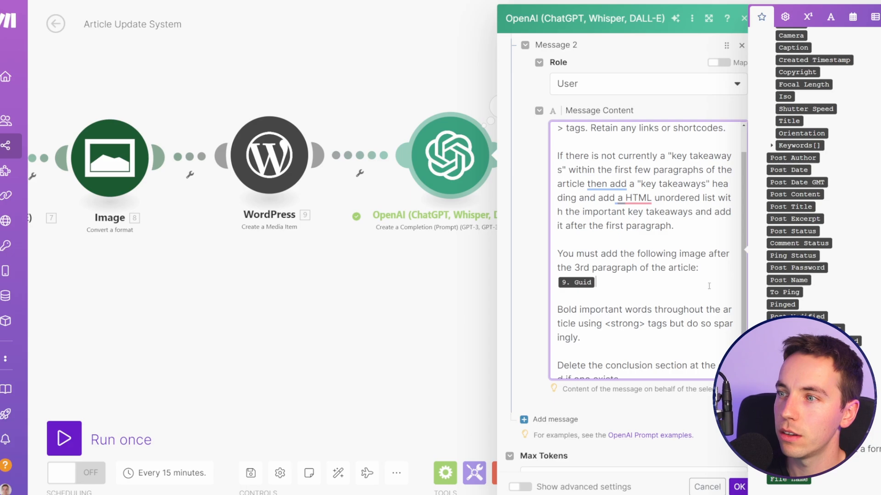
scroll(689, 288, up, 1)
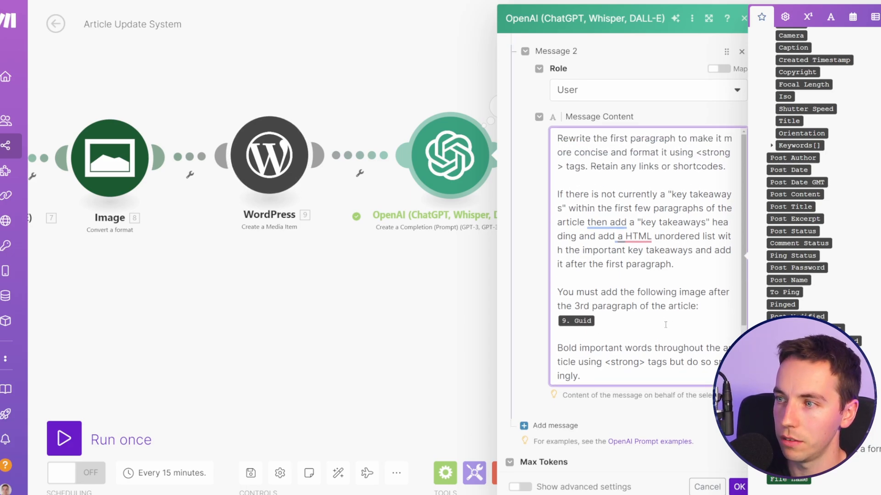
scroll(638, 314, down, 3)
click(739, 486)
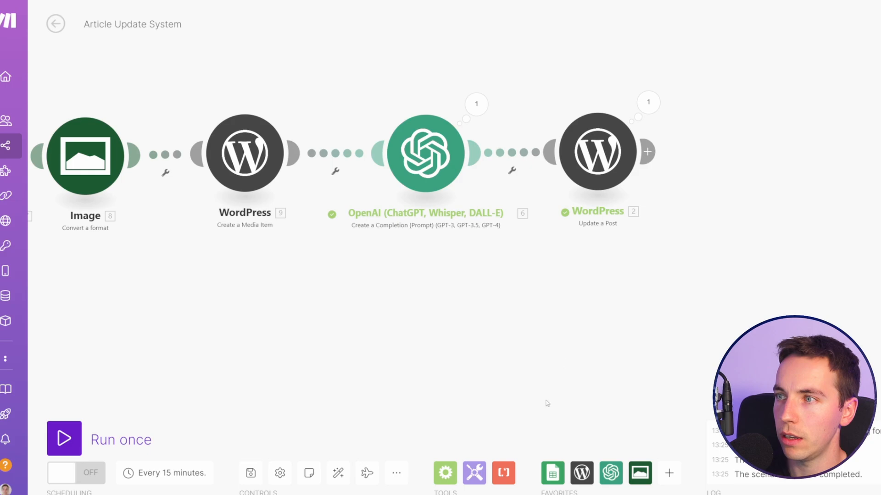
Check the field mappings of the Update a Post module, confirm them and save the scenario.
click(590, 172)
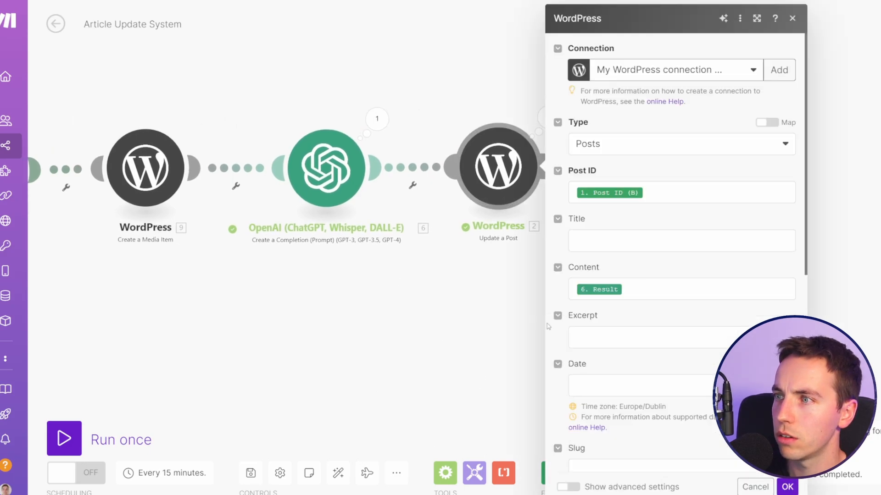
click(786, 487)
click(251, 473)
Switch to the published WordPress article and look through its current images and sections.
drag(229, 326, 505, 293)
scroll(434, 288, down, 3)
scroll(505, 293, down, 1)
drag(447, 269, 486, 267)
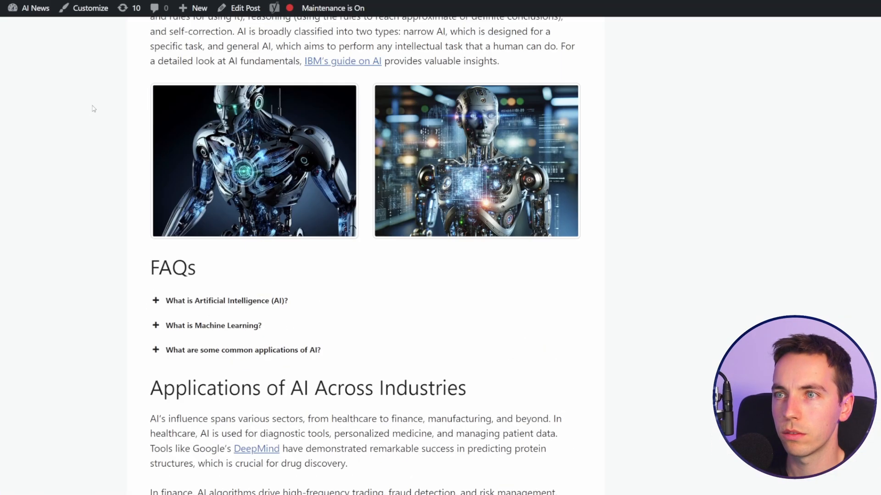
scroll(92, 108, up, 10)
scroll(124, 82, down, 4)
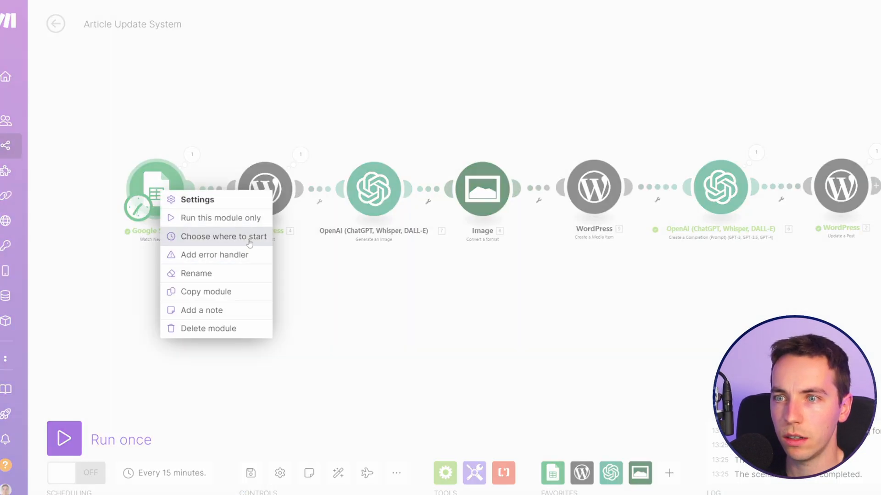
Set the Google Sheets trigger's starting point with Choose manually and run the Make scenario once.
click(257, 235)
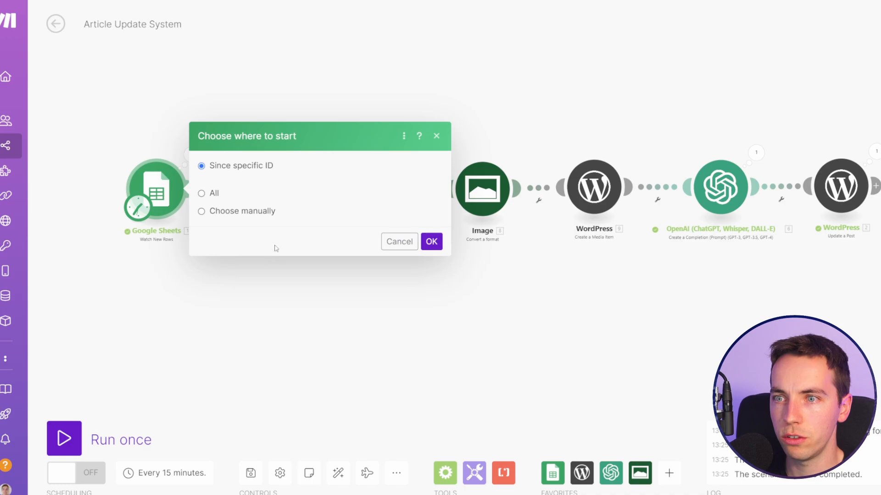
click(202, 213)
click(431, 206)
click(79, 433)
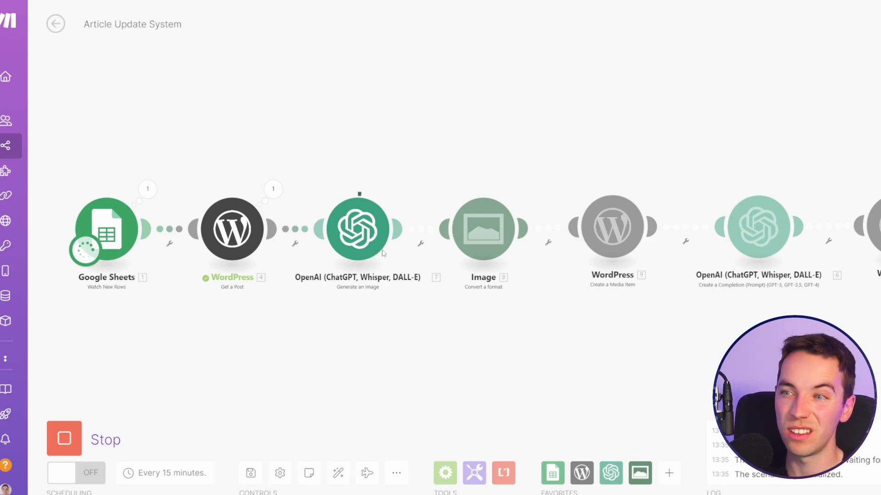
Inspect the Generate an Image module's run output, including its Response Image Data.
click(314, 177)
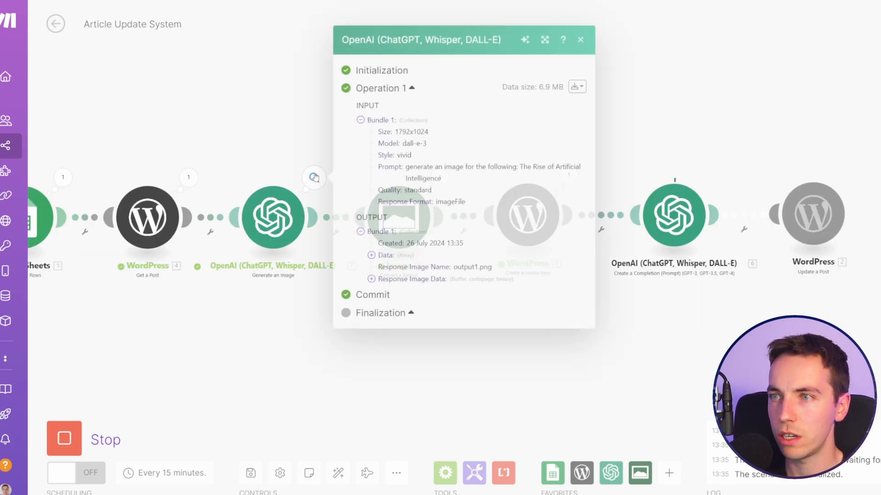
click(371, 279)
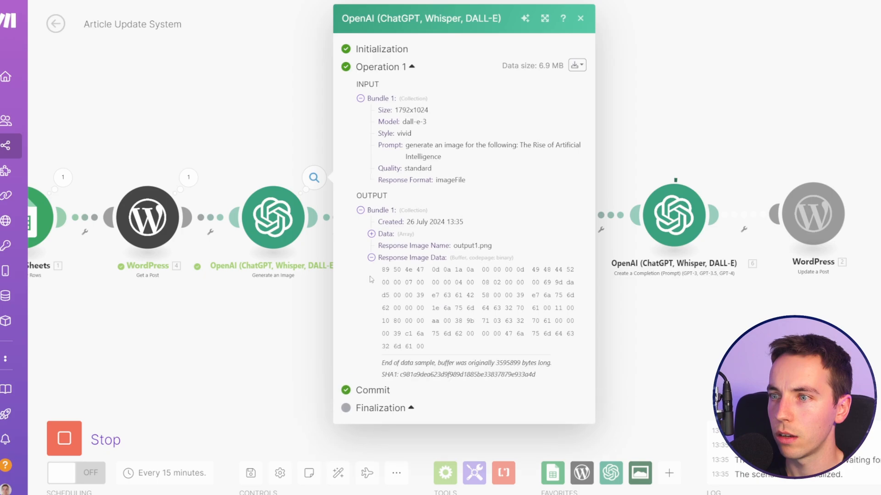
drag(383, 270, 427, 326)
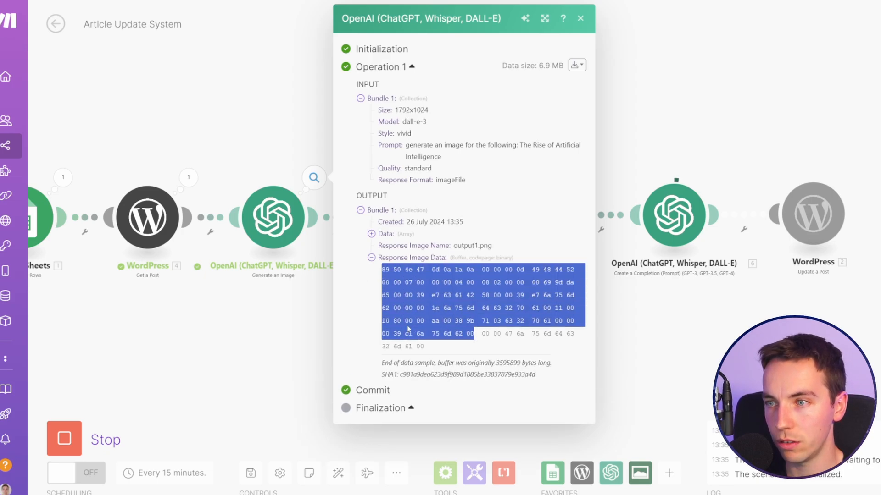
click(284, 331)
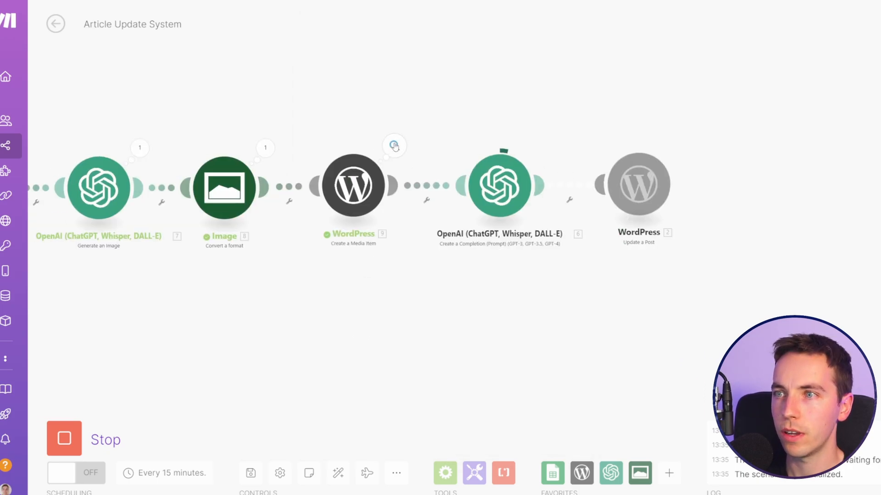
Examine the input and output bundles of the WordPress Create a Media Item run.
click(394, 146)
scroll(469, 197, down, 3)
scroll(470, 197, up, 3)
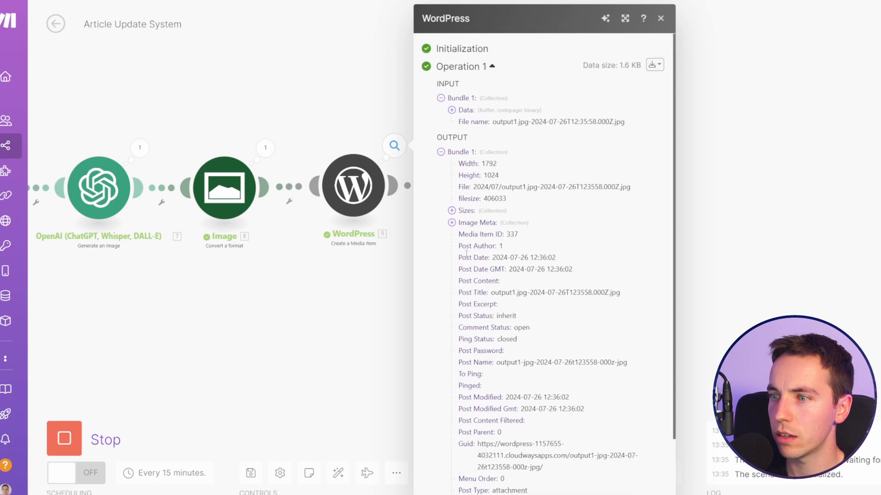
Close the Create a Media Item run details and follow the remaining modules of the scenario run through Update a Post.
click(332, 322)
drag(430, 301, 362, 304)
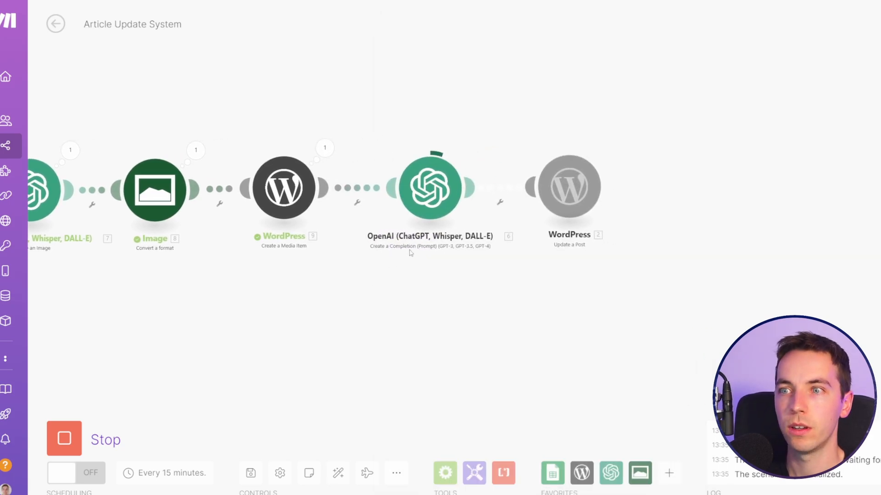
scroll(403, 265, up, 1)
drag(445, 271, 429, 275)
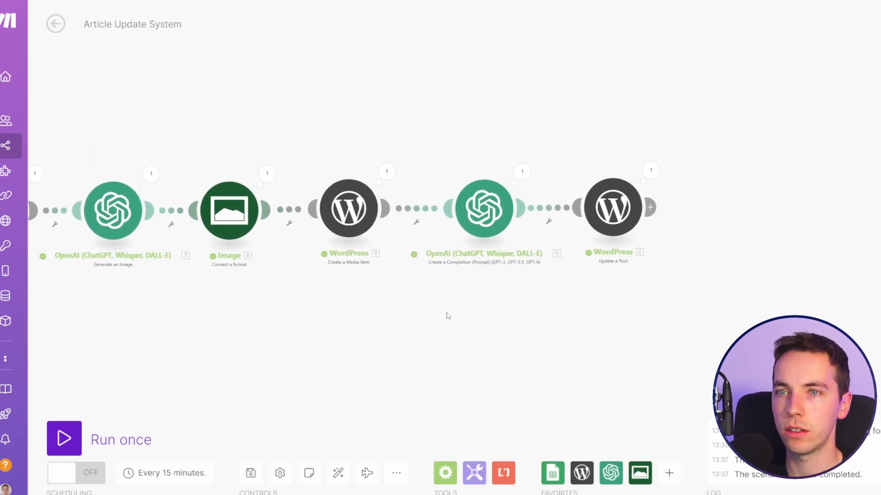
drag(442, 315, 558, 305)
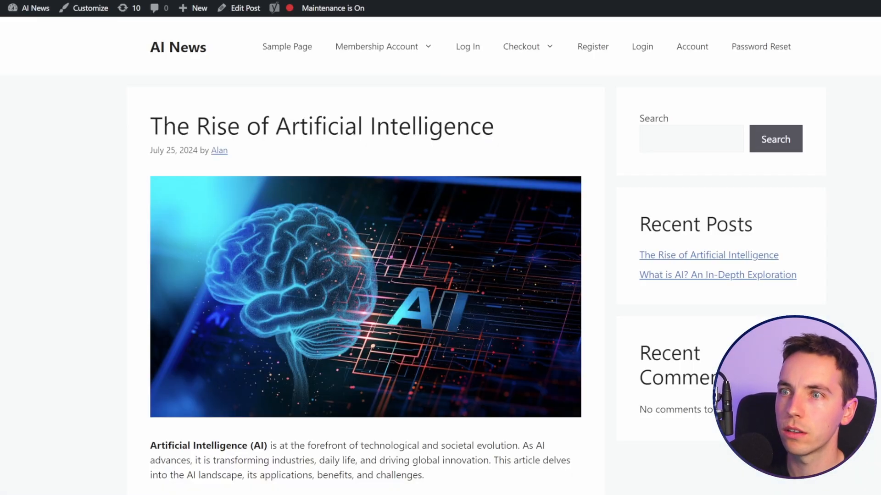
Look through the updated article "The Rise of Artificial Intelligence" for the newly inserted image and its placement among the sections.
scroll(124, 90, down, 5)
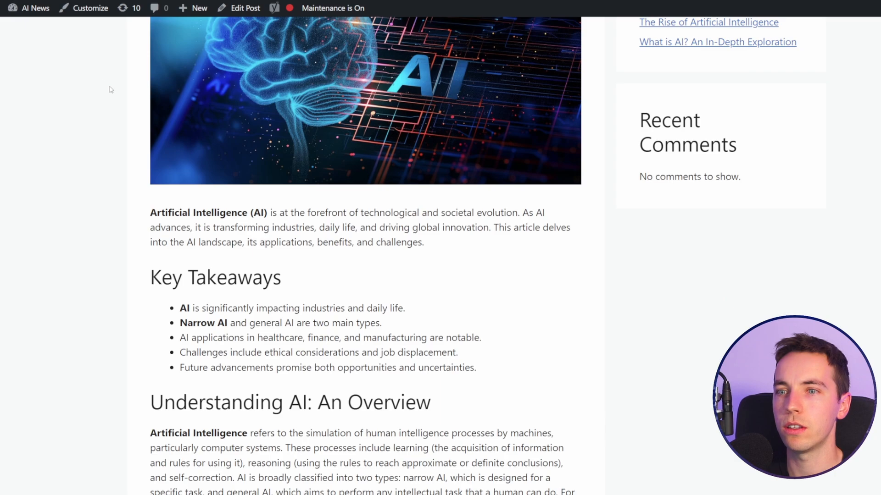
scroll(156, 146, down, 1)
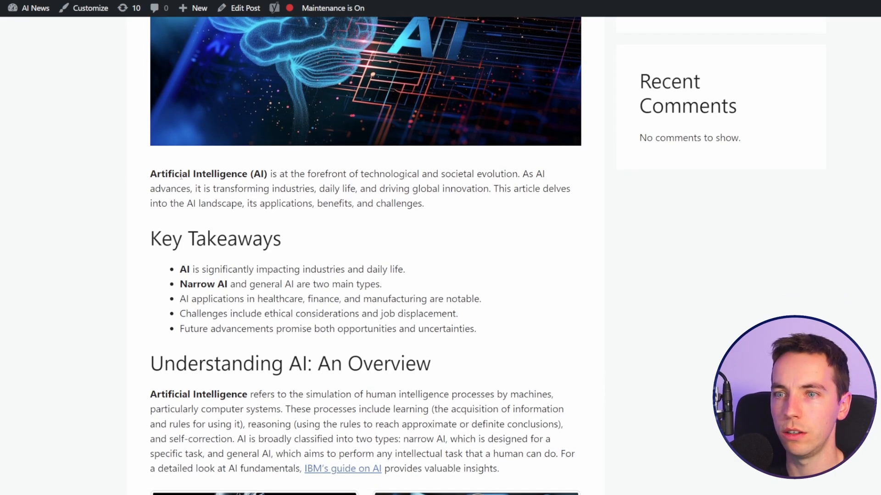
scroll(110, 145, down, 20)
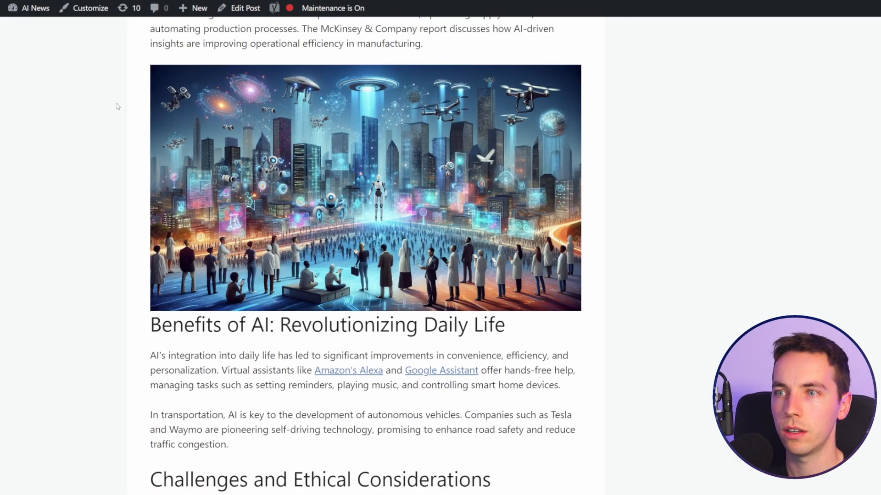
scroll(118, 106, up, 3)
scroll(122, 102, down, 3)
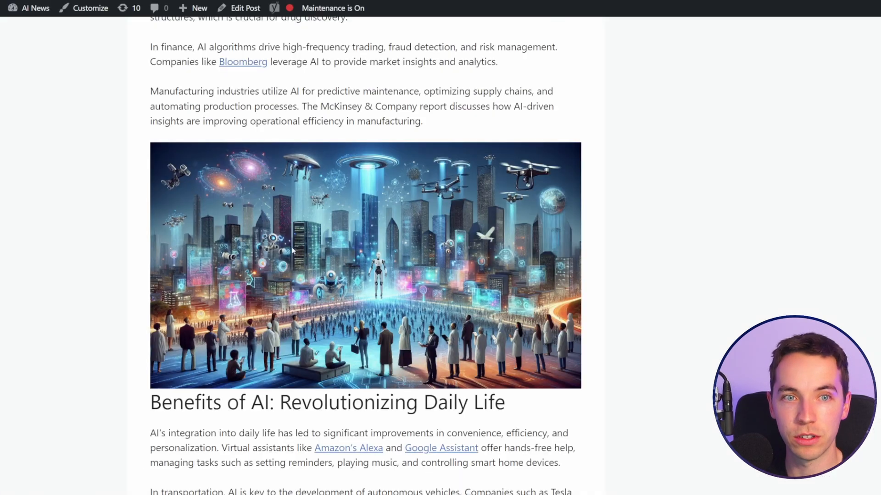
scroll(55, 152, down, 2)
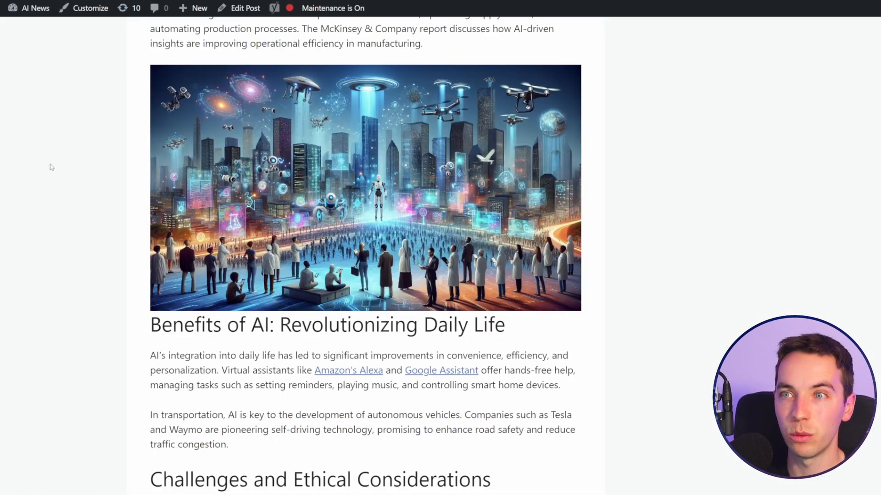
scroll(69, 183, up, 2)
scroll(133, 124, down, 20)
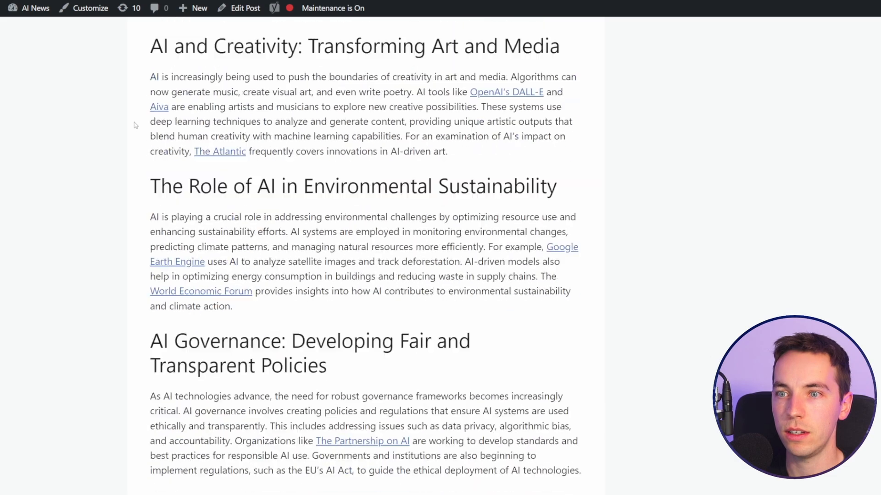
scroll(291, 191, up, 5)
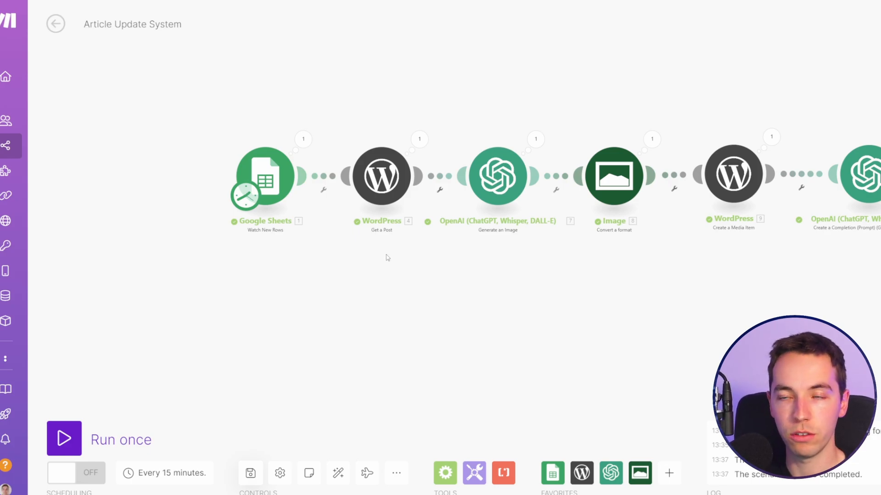
Make room after the WordPress Get a Post module and insert an HTTP Make a request module before Generate an Image.
drag(395, 246, 263, 175)
click(381, 255)
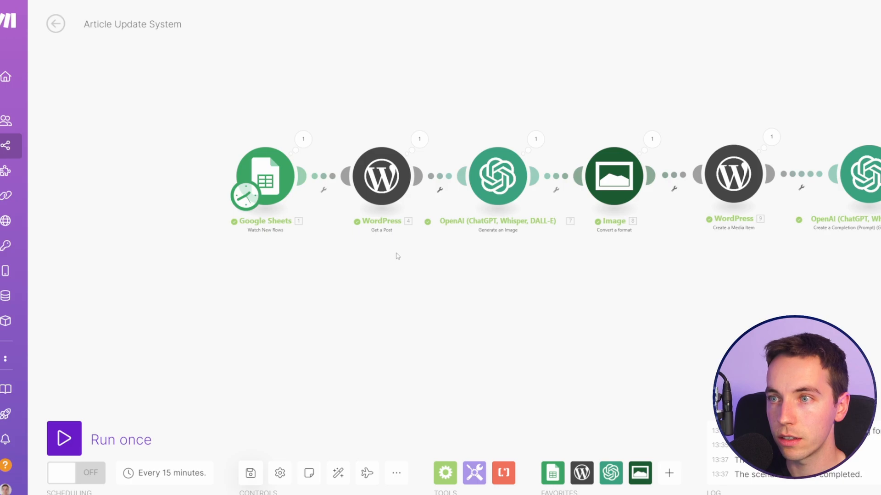
drag(406, 260, 261, 218)
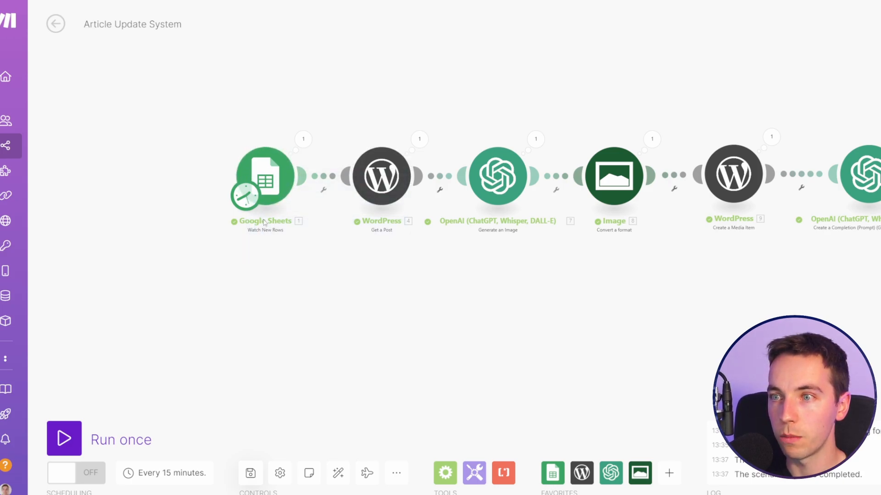
drag(423, 265, 219, 142)
drag(390, 187, 230, 184)
drag(316, 262, 391, 261)
right_click(424, 173)
right_click(414, 173)
click(475, 254)
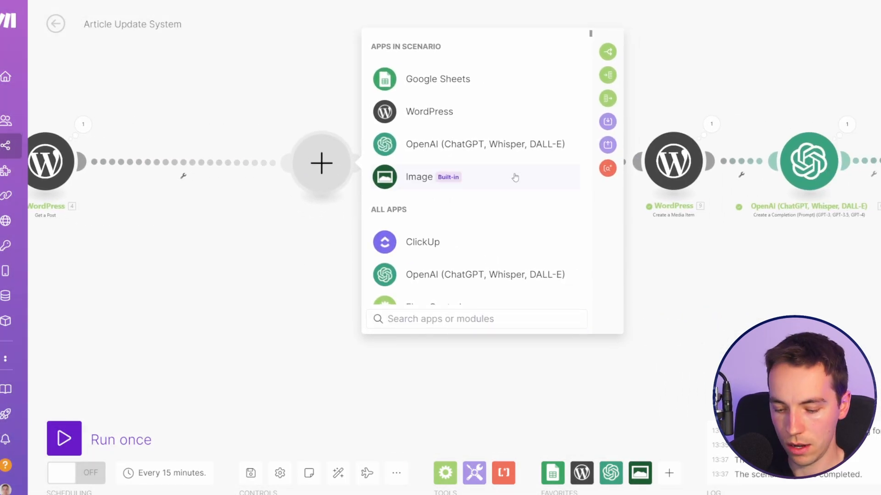
text(http)
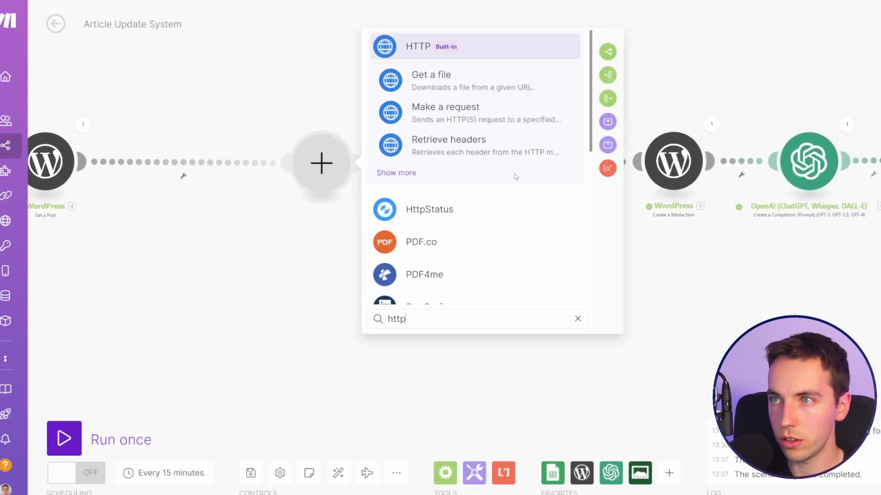
click(414, 173)
click(393, 38)
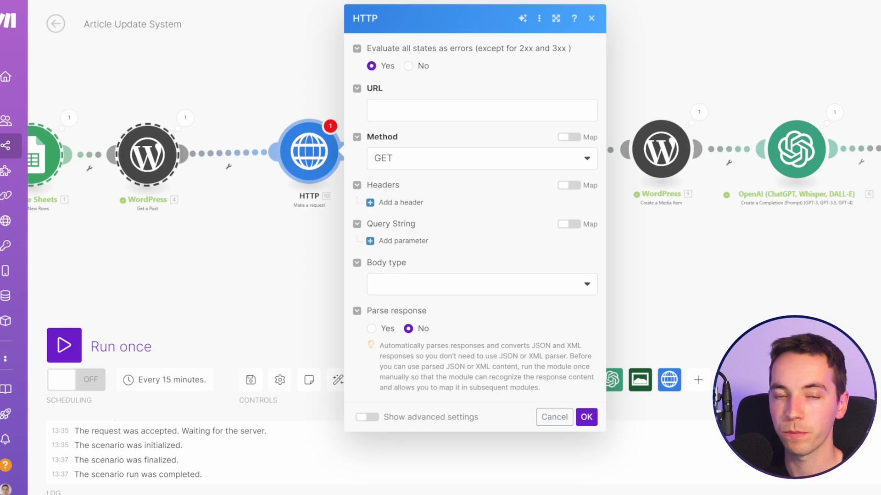
click(435, 107)
text(https://api.dataforseo.com/v3/serp/google/organic/live/advanced)
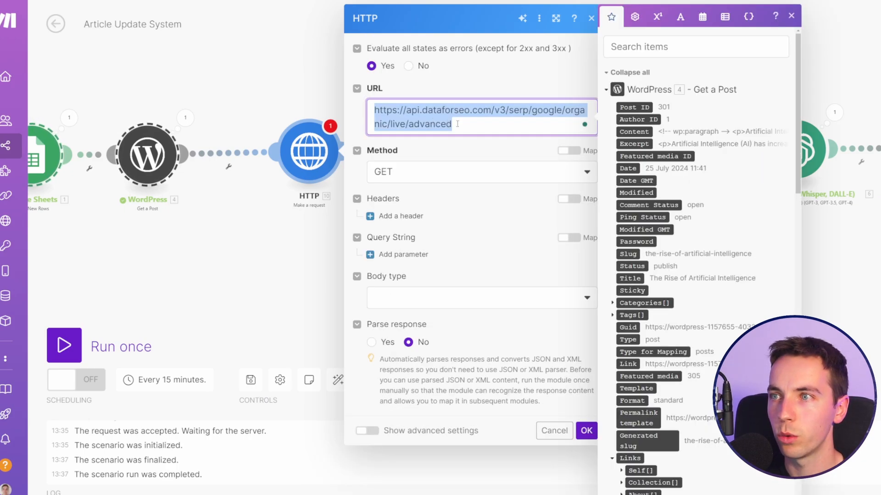
click(458, 124)
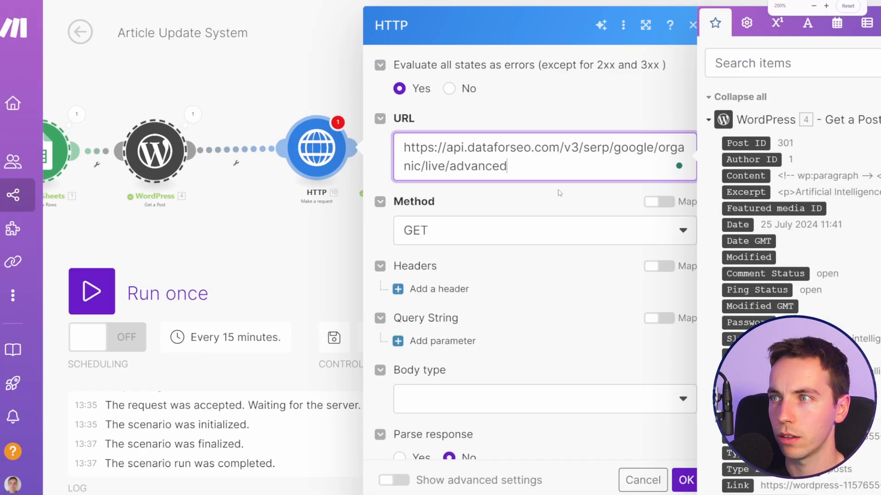
scroll(560, 193, down, 1)
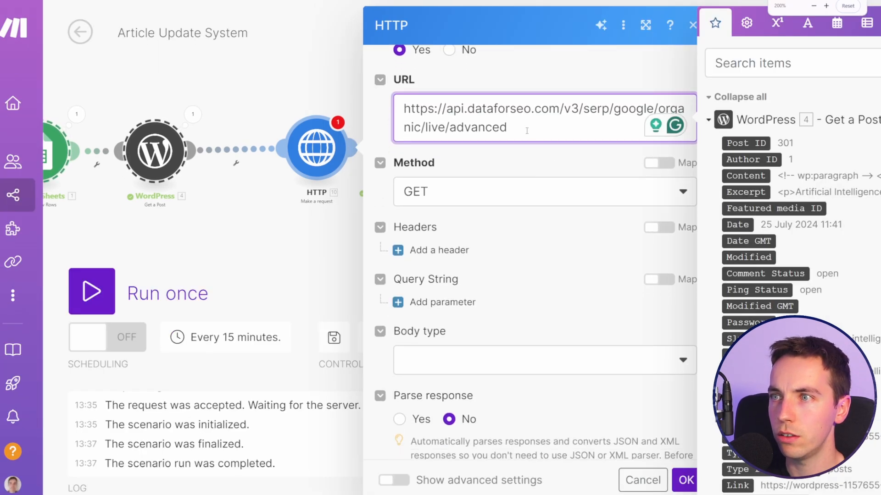
triple_click(541, 130)
click(542, 130)
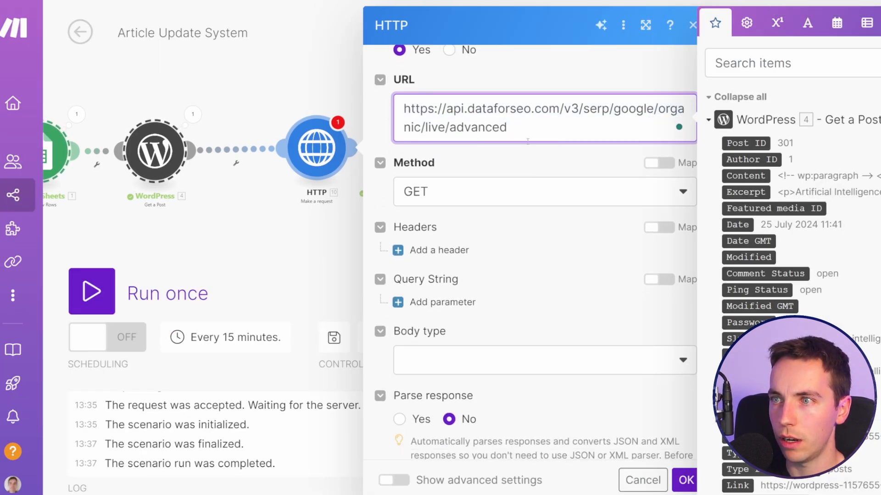
click(505, 198)
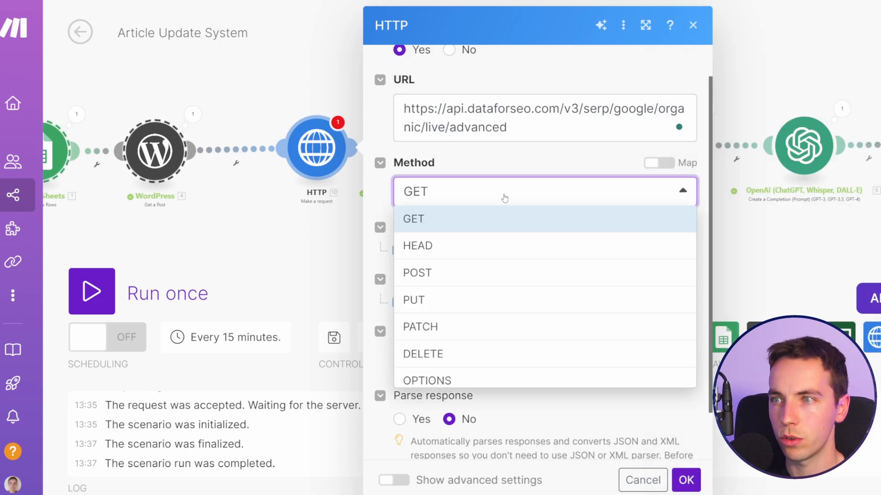
click(474, 272)
Set the HTTP request's body type to Raw and its content type to JSON (application/json).
scroll(514, 240, down, 1)
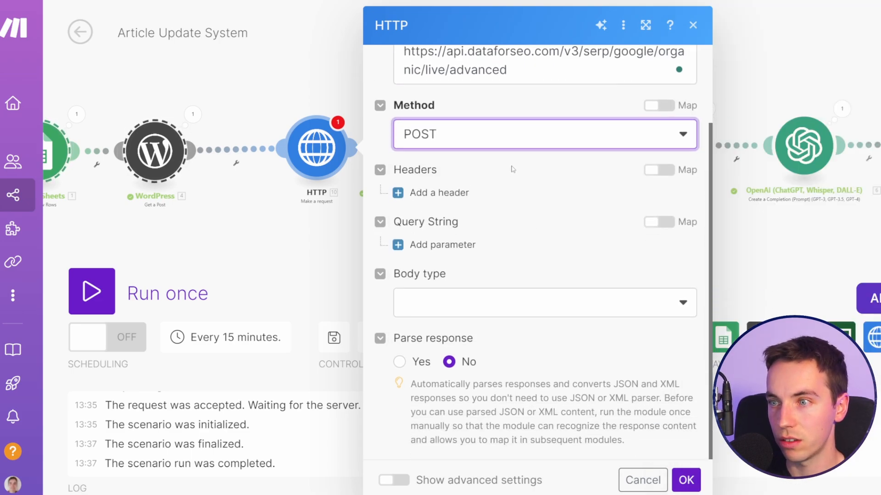
click(508, 303)
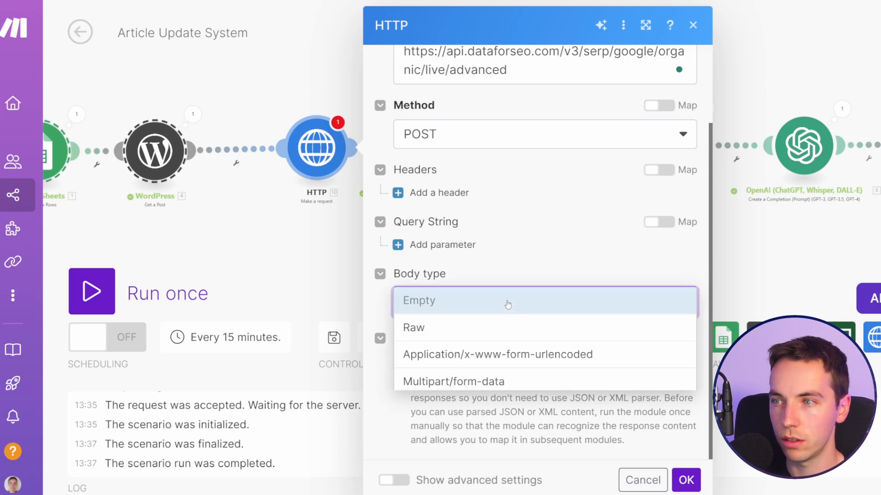
click(473, 327)
click(511, 228)
click(486, 301)
Enter the JSON request content: language_code en, location_name United States, keyword mapped Get a Post Title plus "- youtube.com", calculate_rectangles false, se_domain google.com, depth 20.
click(497, 290)
text([{ "language_code": "en",  "location_name": "United States",  "keyword": " - youtube.com",  "calculate_rectangles": false,  "se_domain": "google.com",  "depth": "20" }])
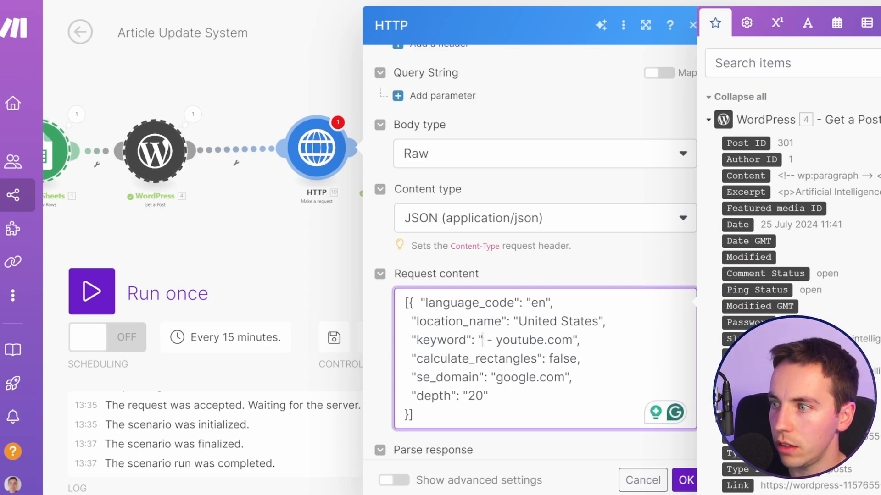
click(735, 372)
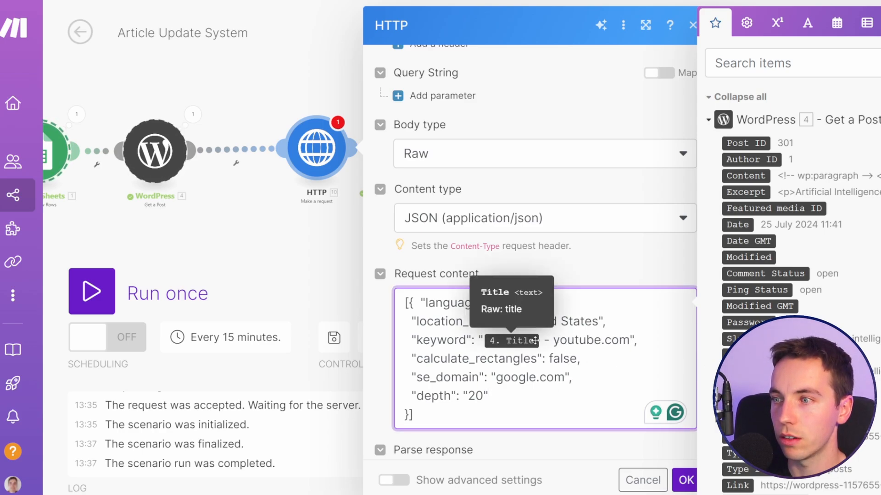
Switch to Google and search for "The Rise of Artificial Intelligence - youtube.com" to preview the kind of query being sent.
drag(553, 340, 629, 340)
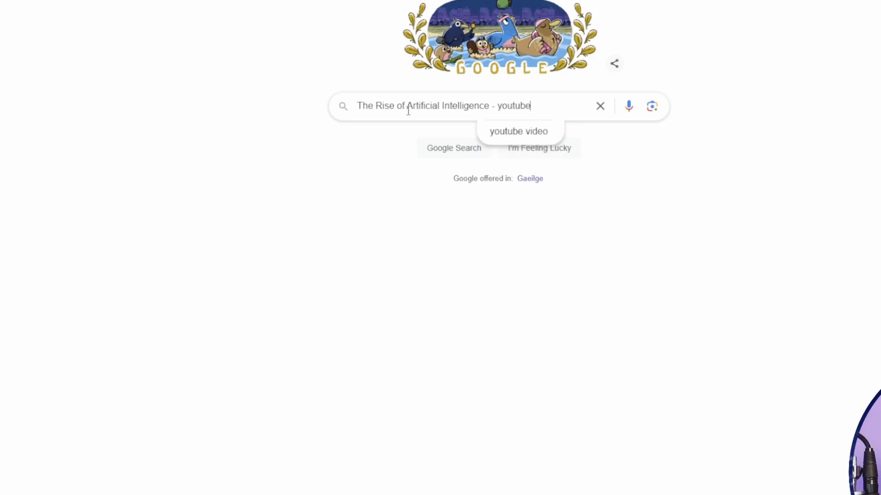
text(.com)
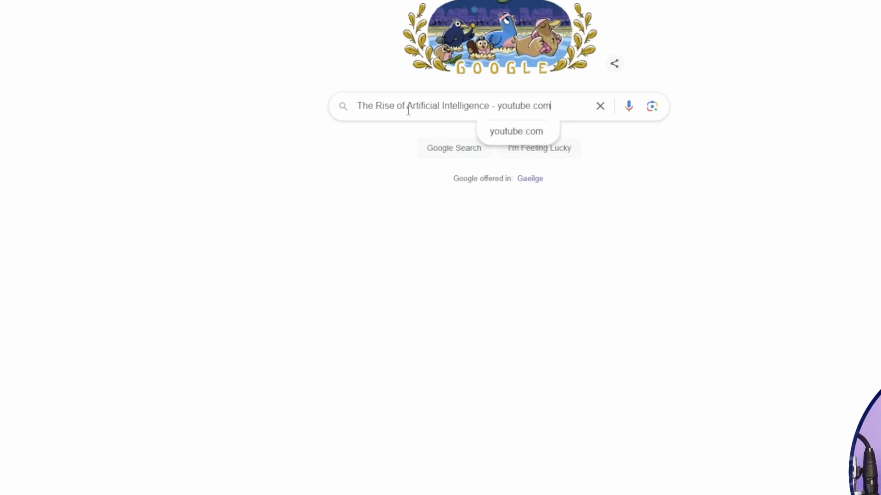
key(Return)
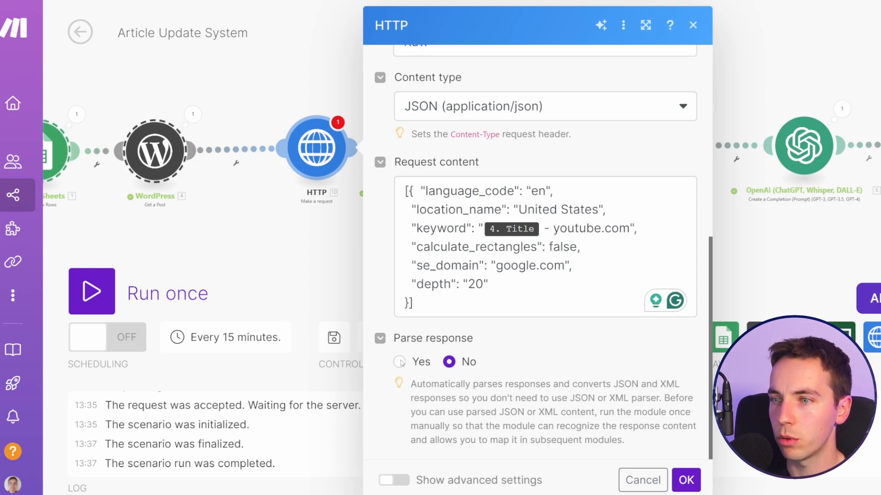
Turn on Parse response for the HTTP request, save the module settings and center the module between its neighbours.
click(400, 363)
scroll(532, 312, up, 7)
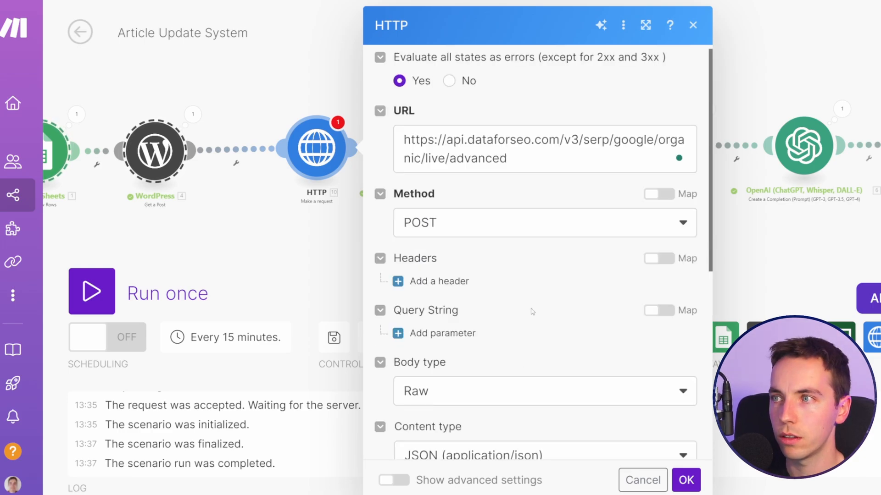
scroll(532, 312, down, 7)
click(691, 486)
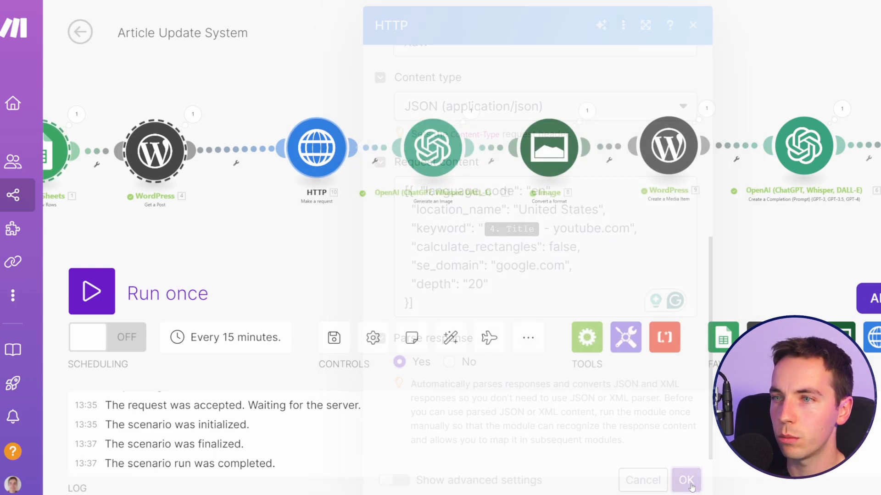
drag(317, 148, 282, 147)
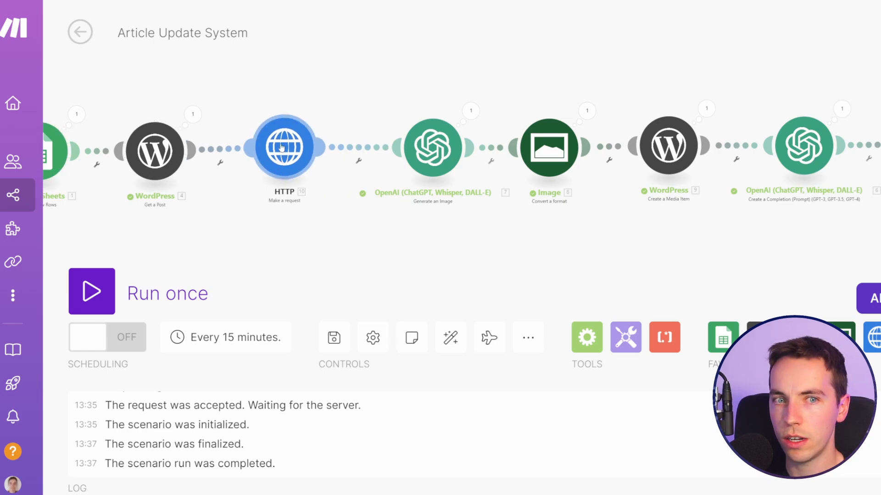
Run only the HTTP module with the title "The rise of artificial intelligence - youtube.com" and open its output data.
right_click(282, 147)
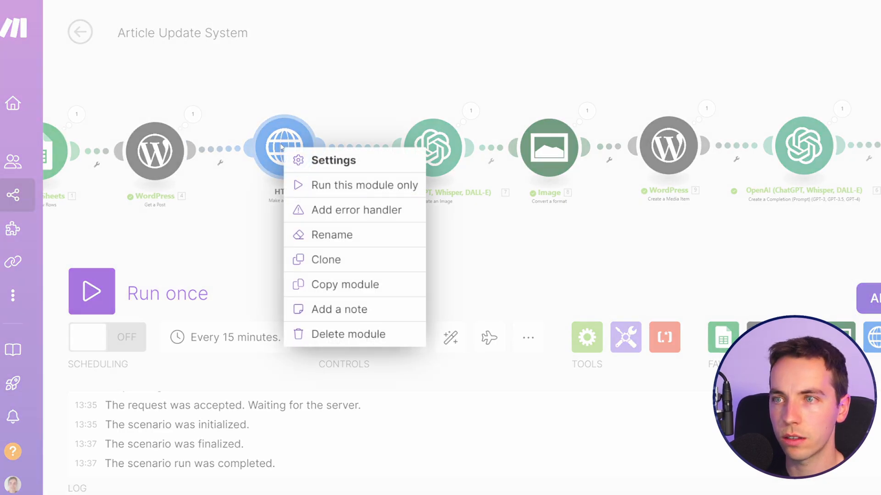
click(315, 183)
text(The ri)
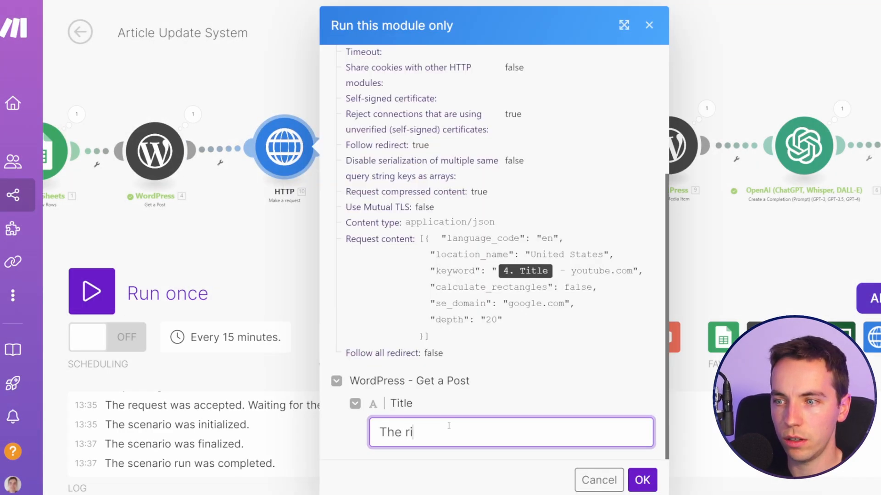
text(se of artificial intelligence - youtube.com)
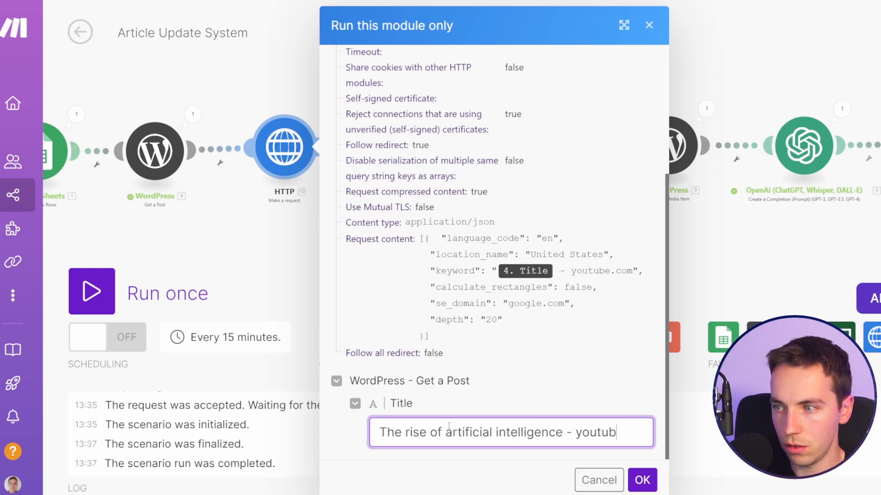
click(642, 480)
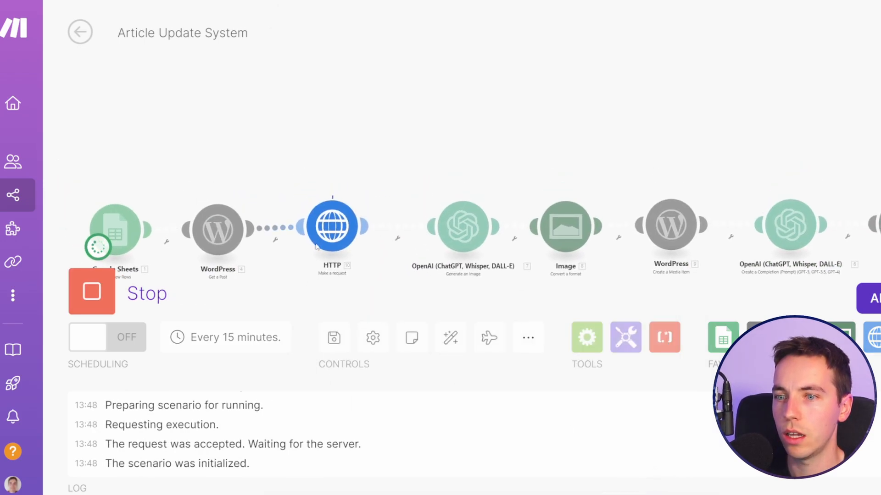
click(432, 272)
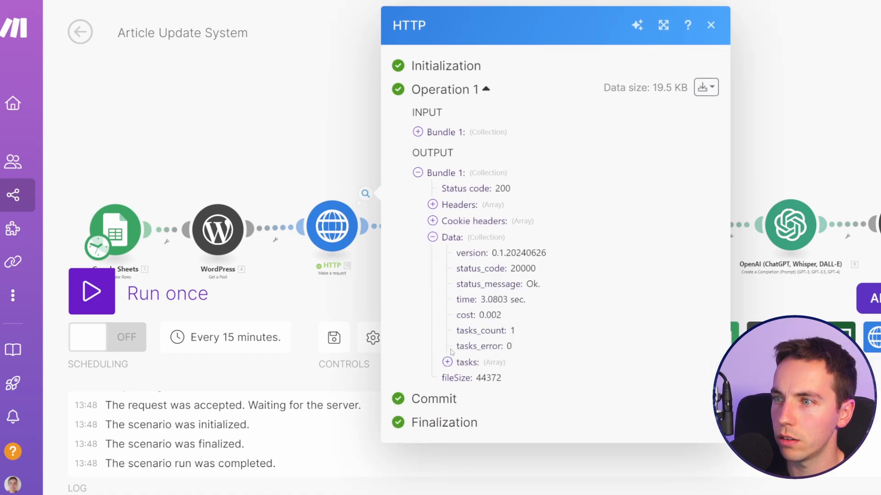
Close the HTTP run output and line up the Google Sheets, WordPress and HTTP modules in an evenly spaced row.
click(711, 26)
drag(142, 178, 118, 179)
drag(285, 178, 234, 179)
drag(400, 181, 333, 185)
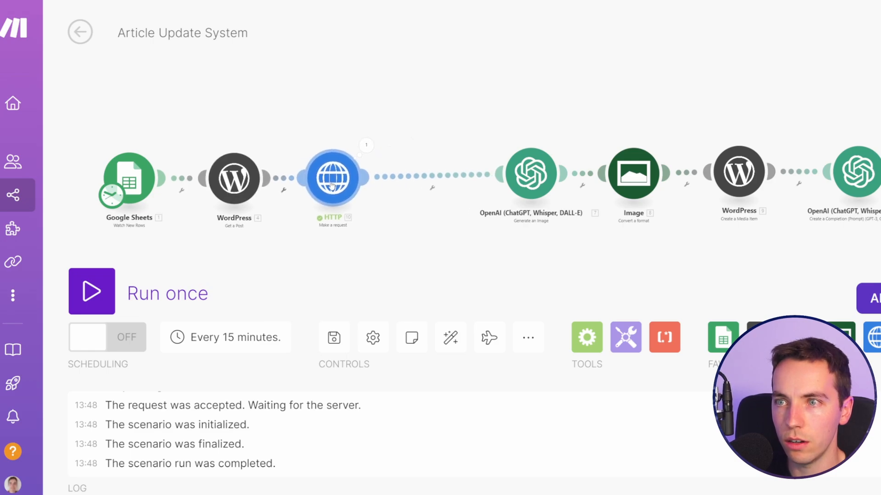
Insert an OpenAI Create a Completion (Prompt) module directly after the HTTP module and set its model to GPT-4o (system).
click(450, 179)
click(431, 187)
click(504, 290)
click(610, 159)
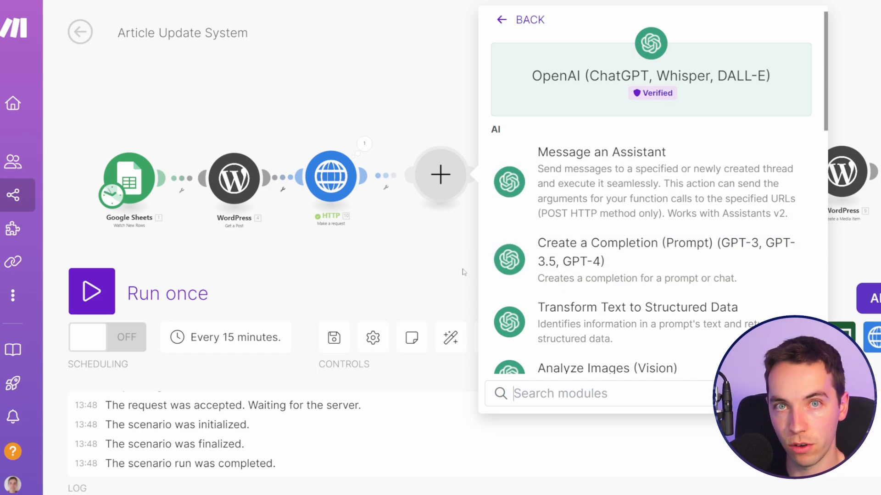
click(623, 257)
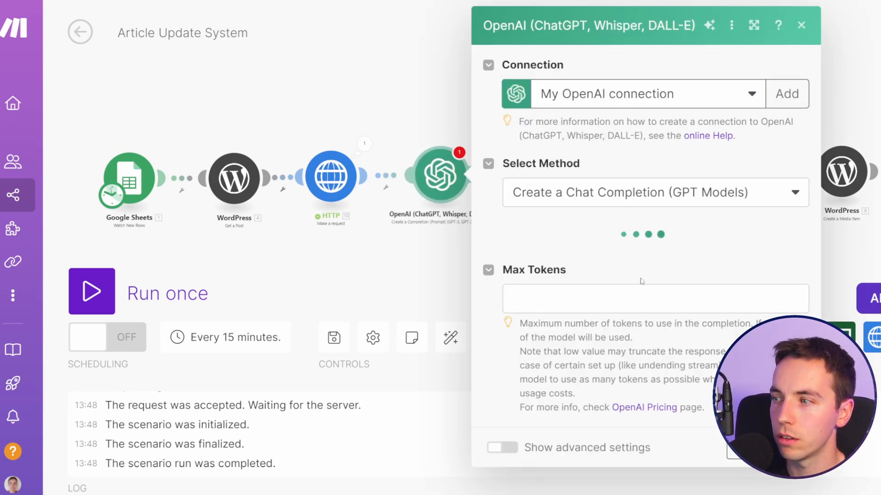
click(597, 256)
click(588, 328)
scroll(591, 256, down, 1)
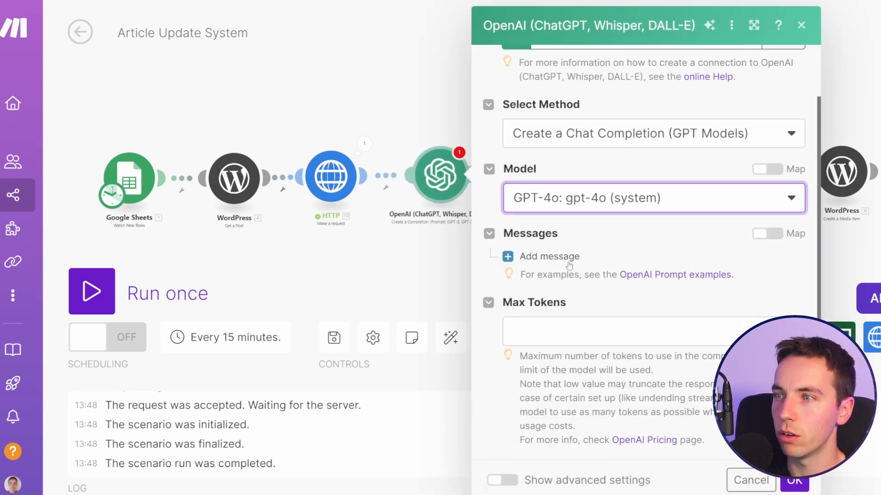
Add a System message telling the assistant to return the first youtube.com video URL found in the following text, responding only with the valid URL.
click(528, 256)
click(615, 320)
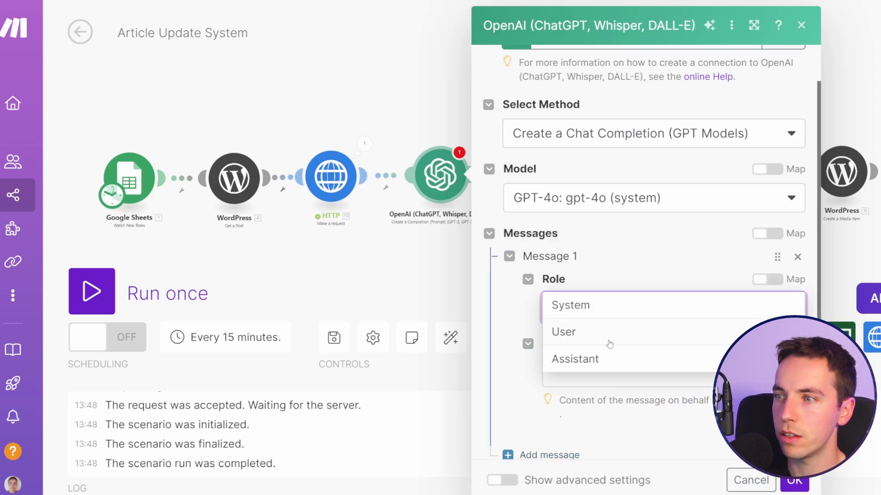
click(593, 306)
scroll(513, 206, down, 2)
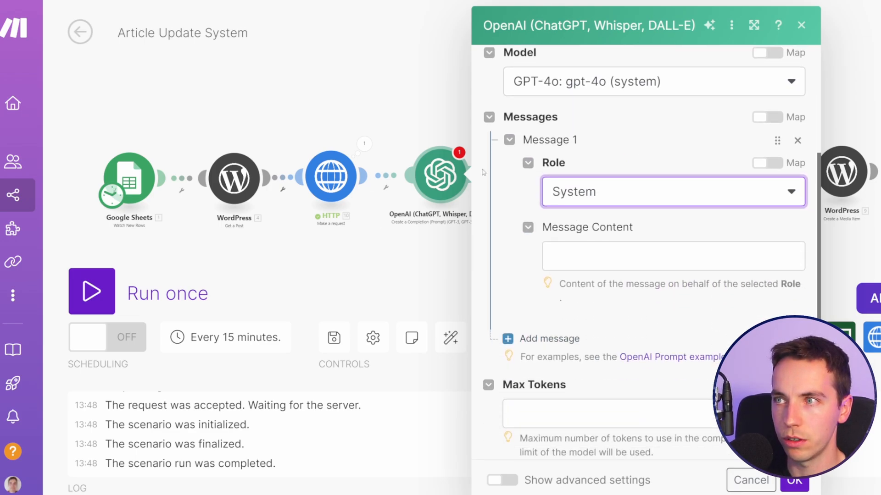
click(603, 252)
text(you are an assistant that will return the first youtube.com video URL that you find in the following text. Only respond with the valid URL and no other text.)
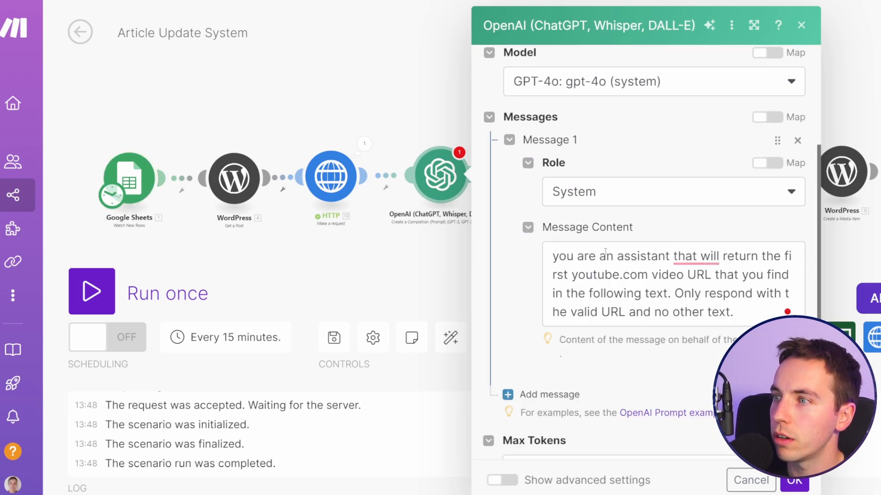
click(616, 275)
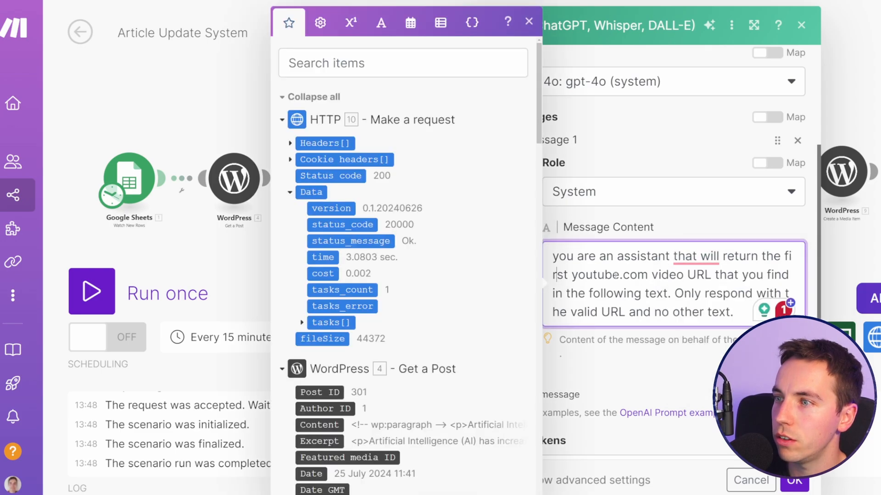
Set Max Tokens to 0 and add a second message with the role User.
scroll(716, 276, down, 2)
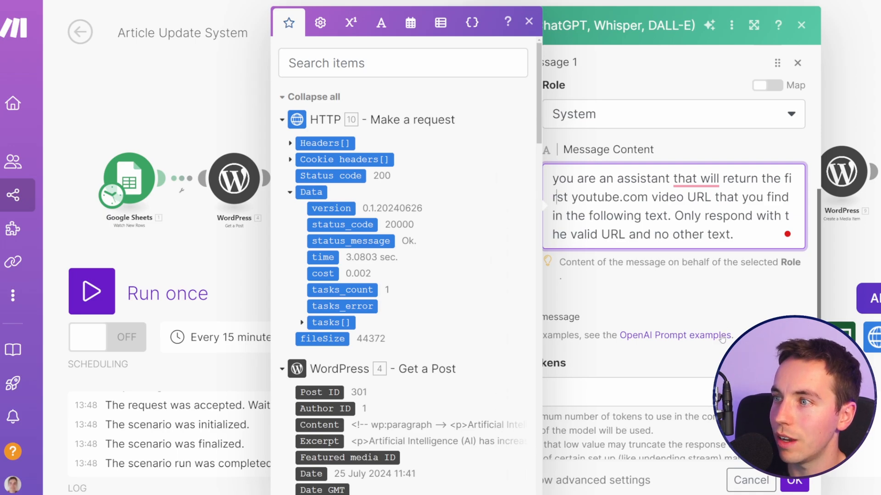
click(678, 386)
scroll(621, 341, down, 1)
text(0)
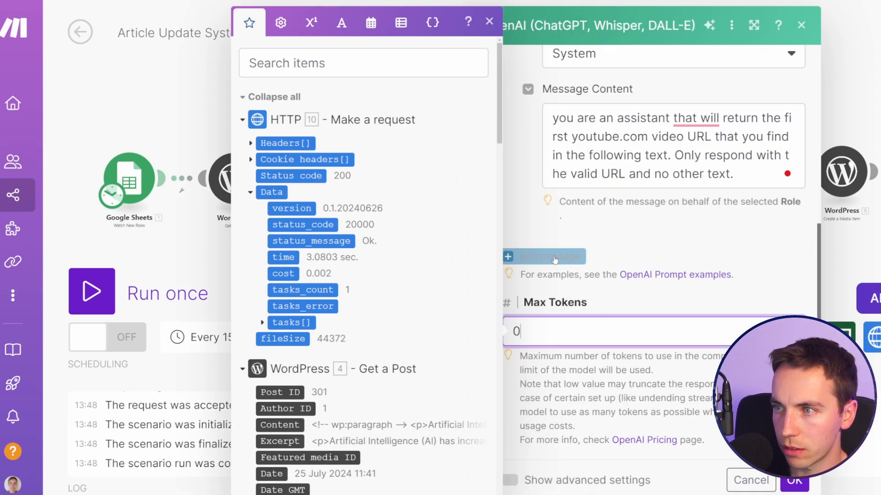
click(554, 258)
click(582, 308)
click(613, 334)
scroll(597, 236, down, 1)
scroll(598, 236, down, 1)
click(591, 261)
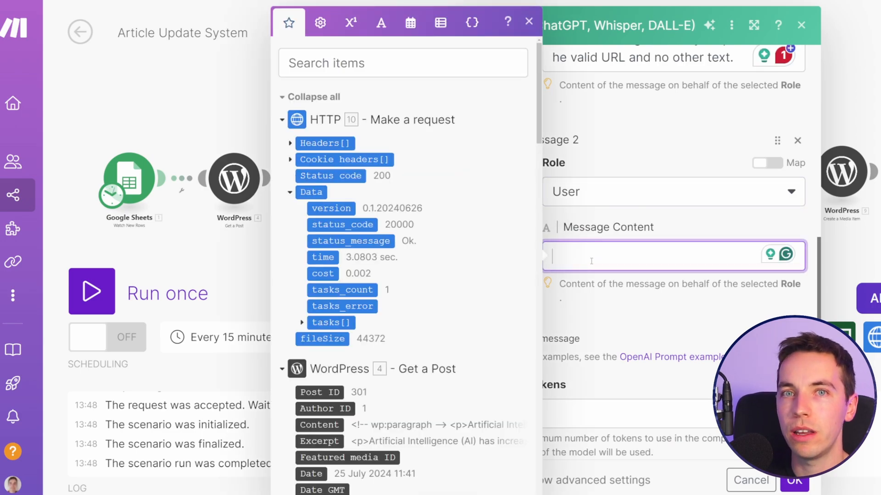
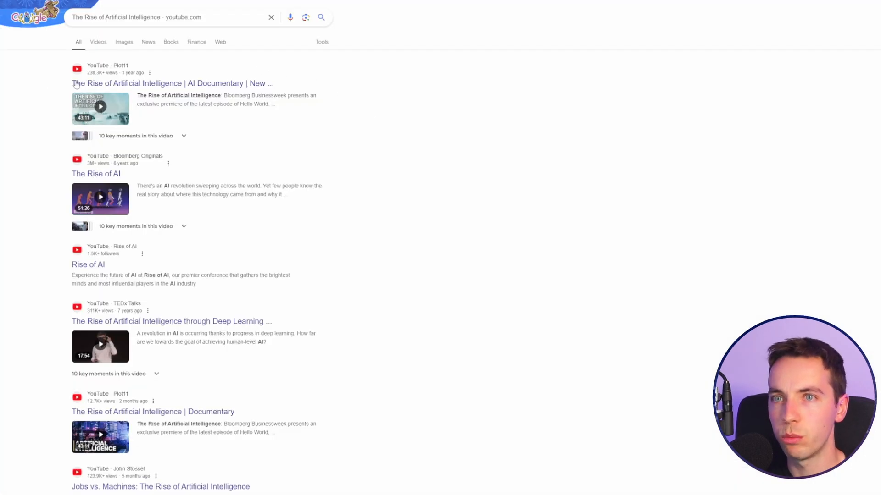
Map the HTTP response's Data > tasks > result > items array into the User message content.
scroll(63, 127, down, 5)
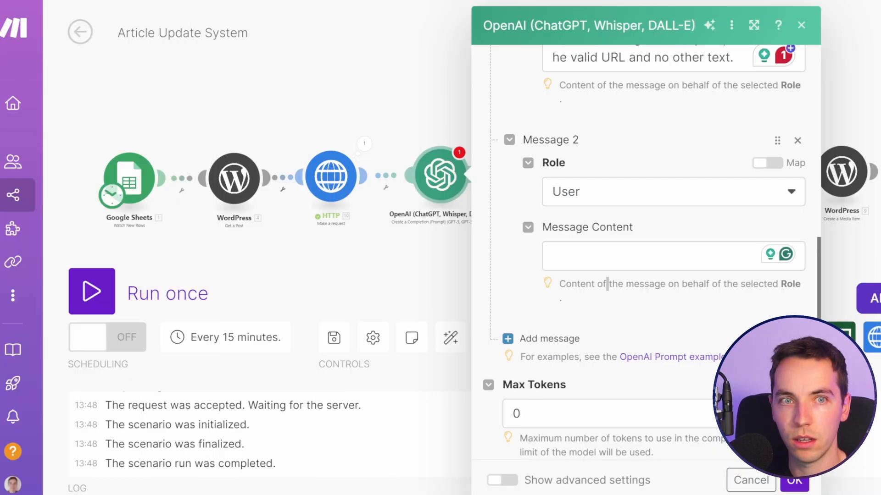
click(625, 254)
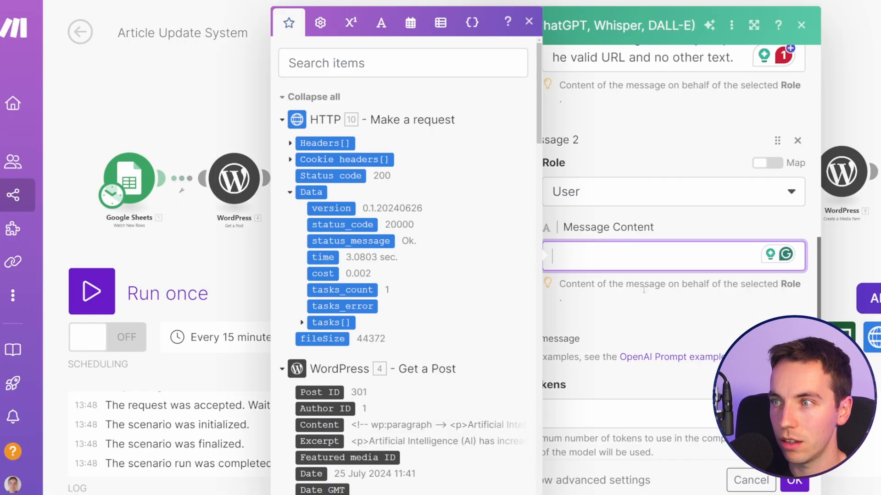
scroll(683, 300, up, 3)
scroll(642, 239, down, 5)
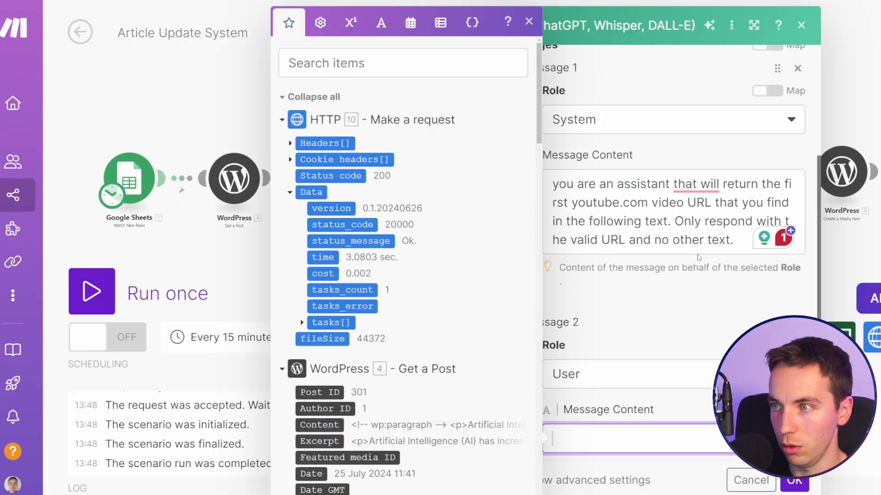
scroll(328, 273, down, 3)
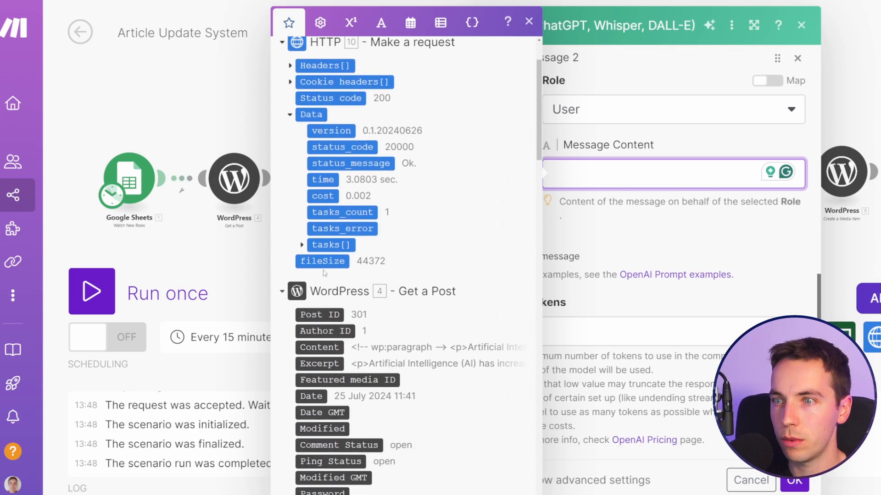
click(302, 246)
scroll(328, 253, down, 3)
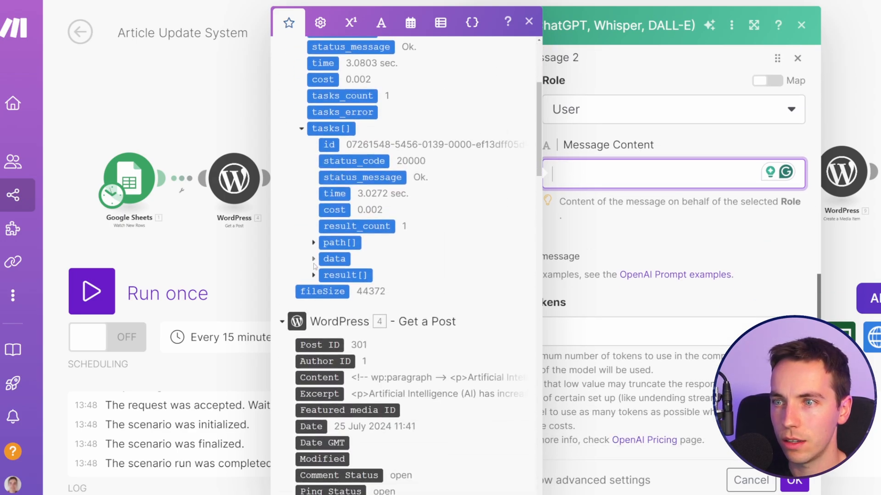
click(314, 276)
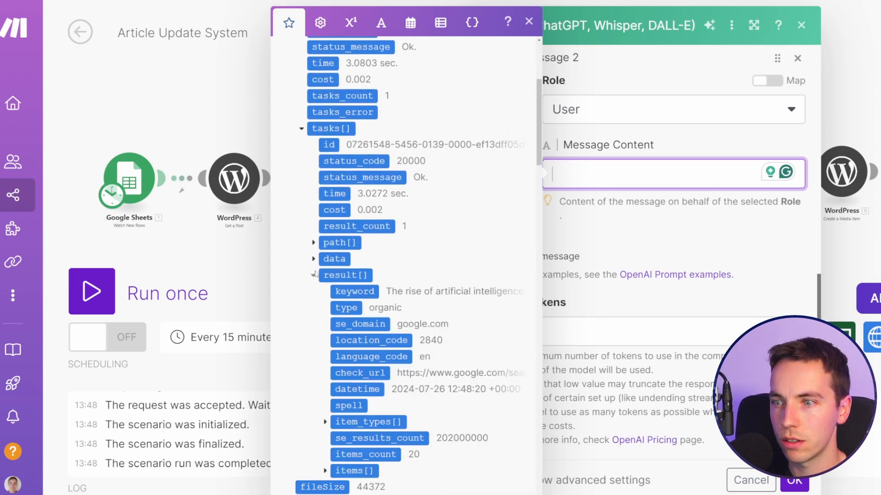
scroll(321, 266, down, 3)
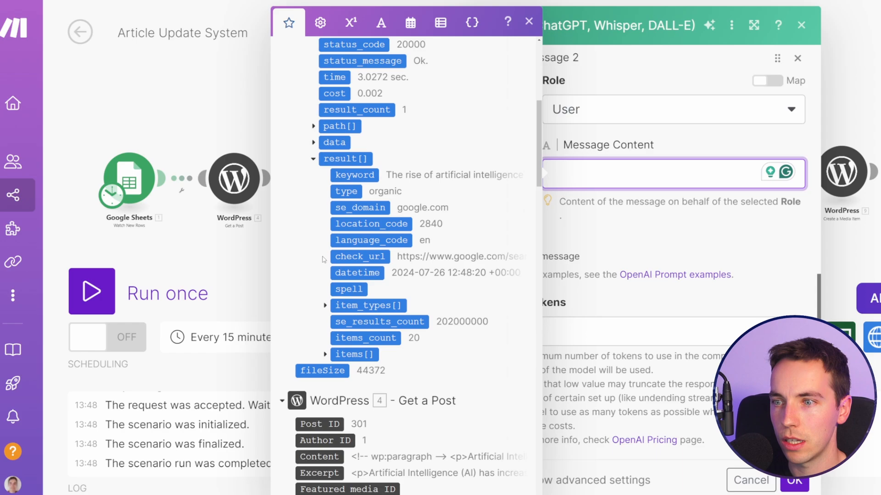
click(356, 356)
Wrap the mapped items array in a map() function with url as the key, so only the result URLs are extracted.
key(alt+Tab)
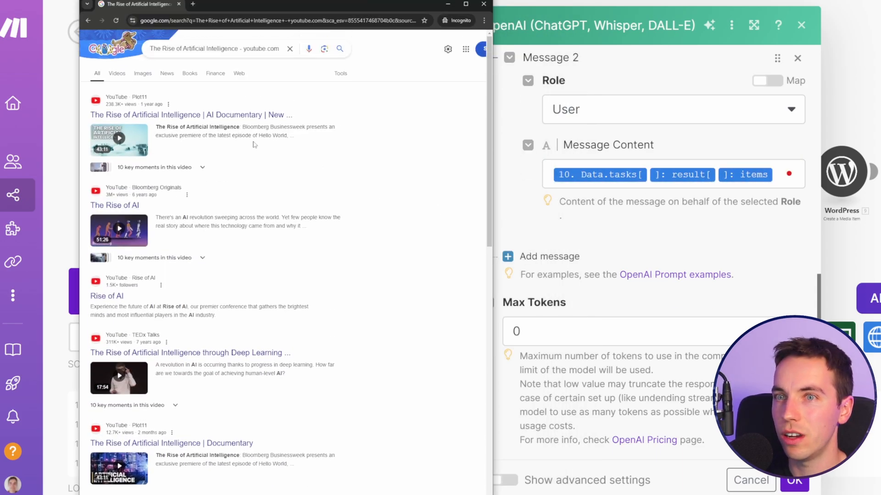
key(alt+Tab)
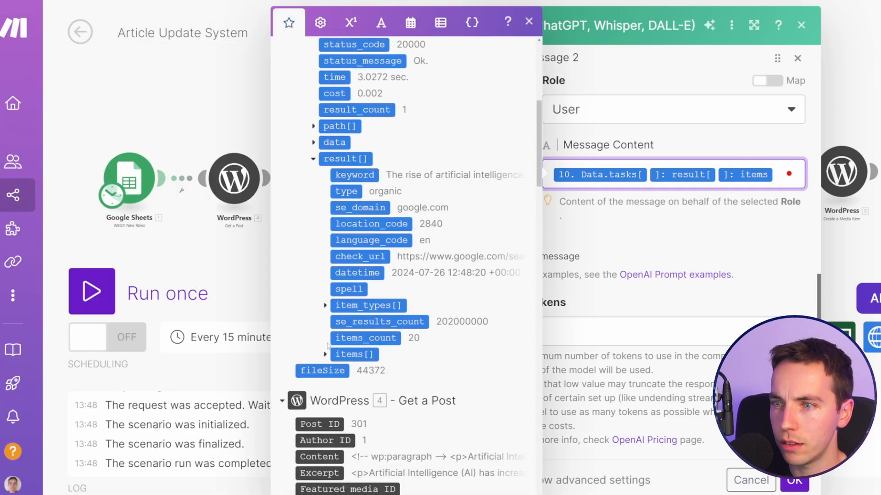
click(324, 354)
scroll(396, 237, down, 5)
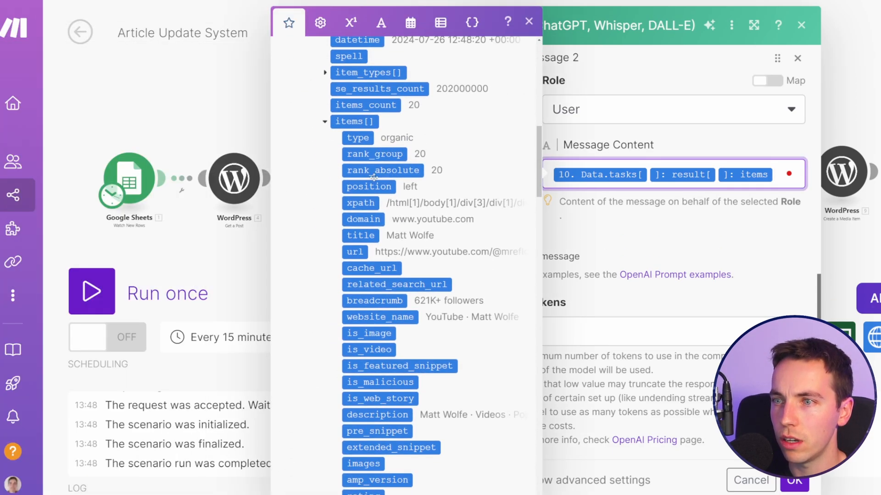
scroll(367, 202, down, 1)
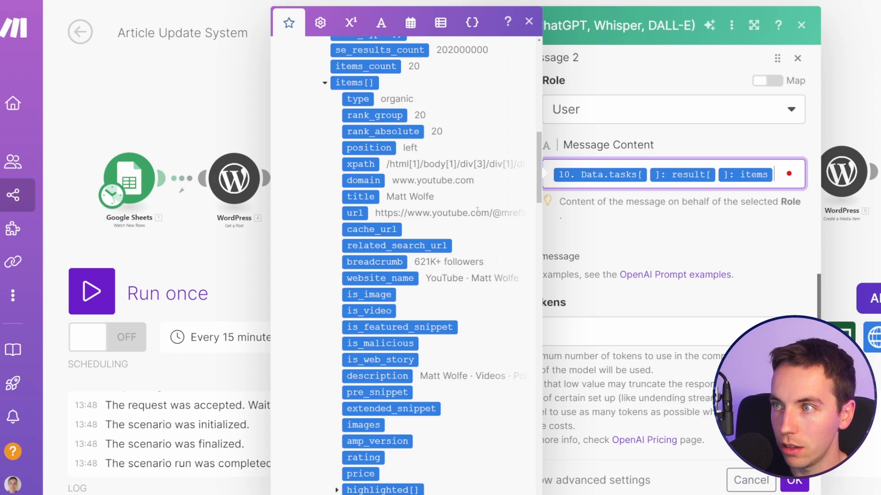
click(552, 175)
text(map()
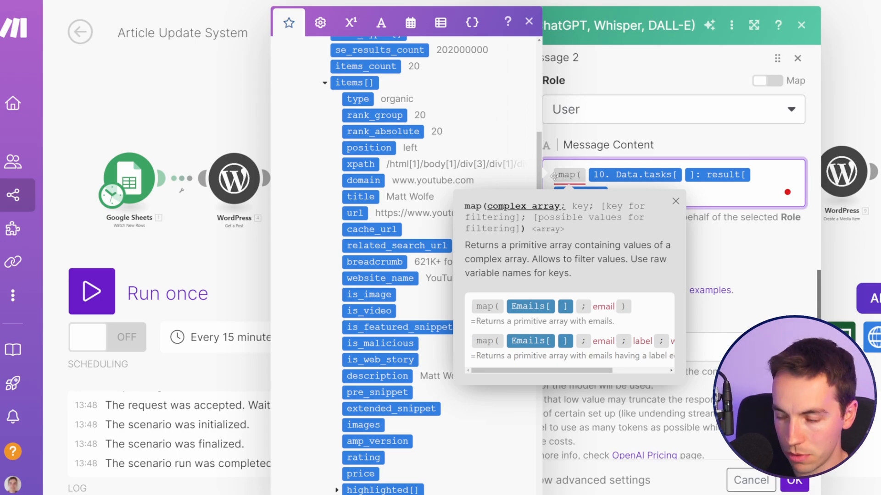
text(;)
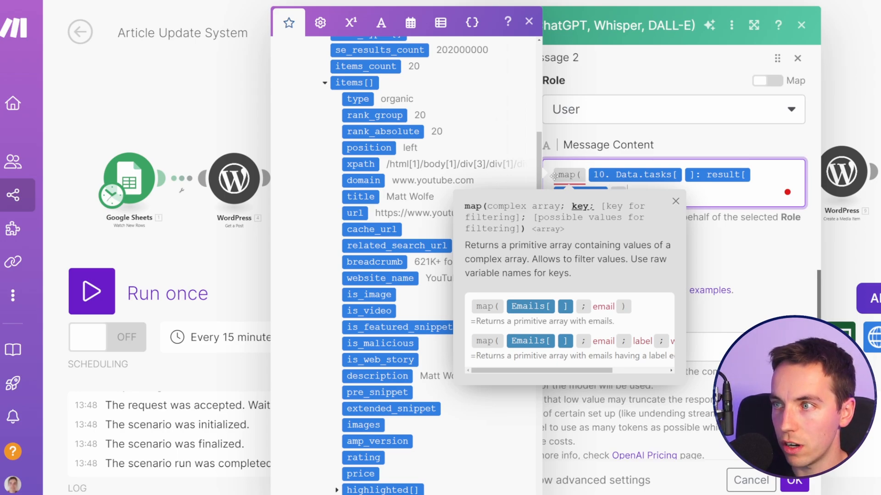
text())
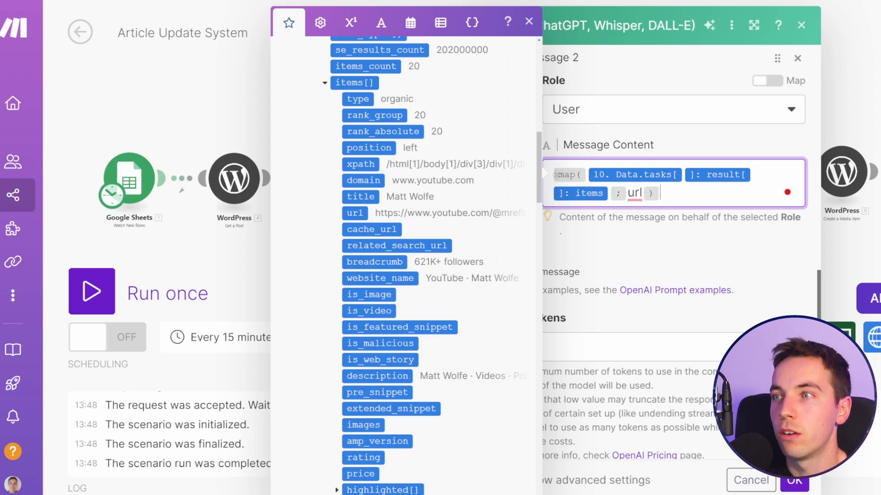
Wrap the map() expression in a join() function that uses the newline keyword as separator.
text(join( )
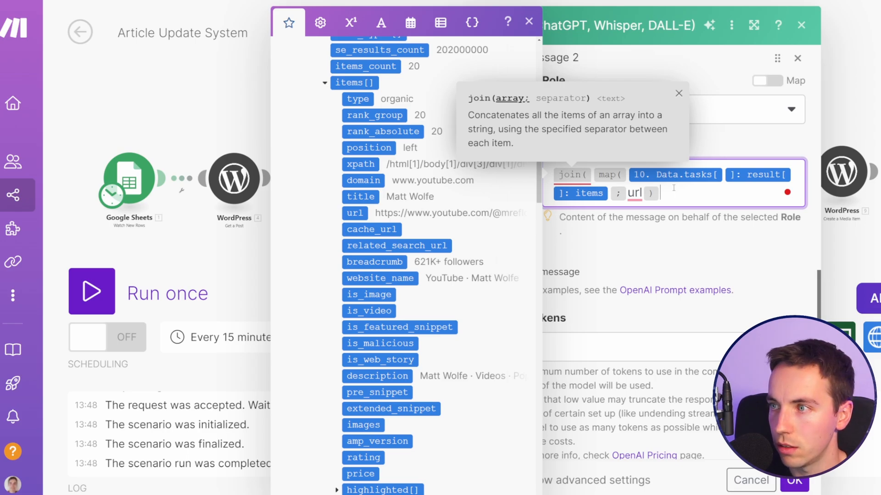
text(;)
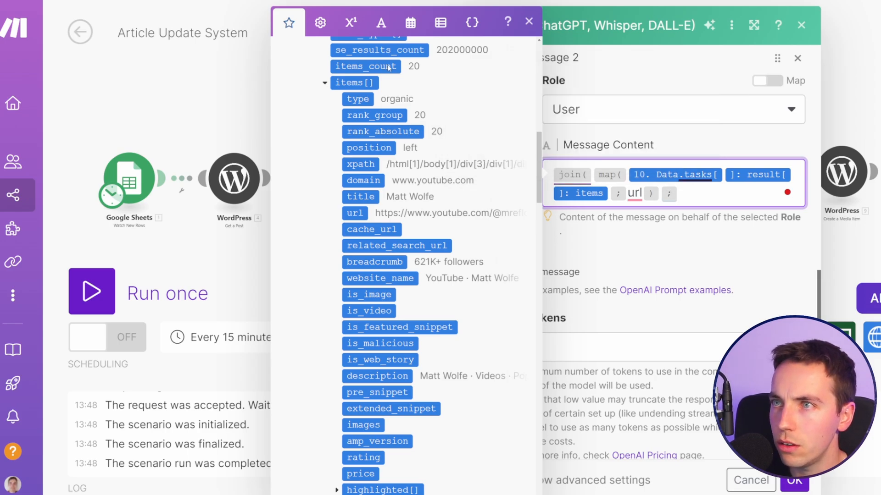
click(381, 24)
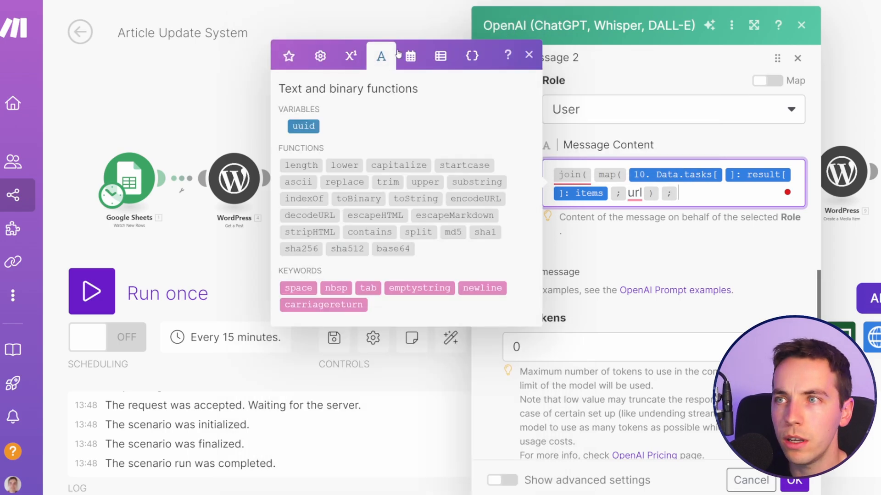
click(482, 288)
text())
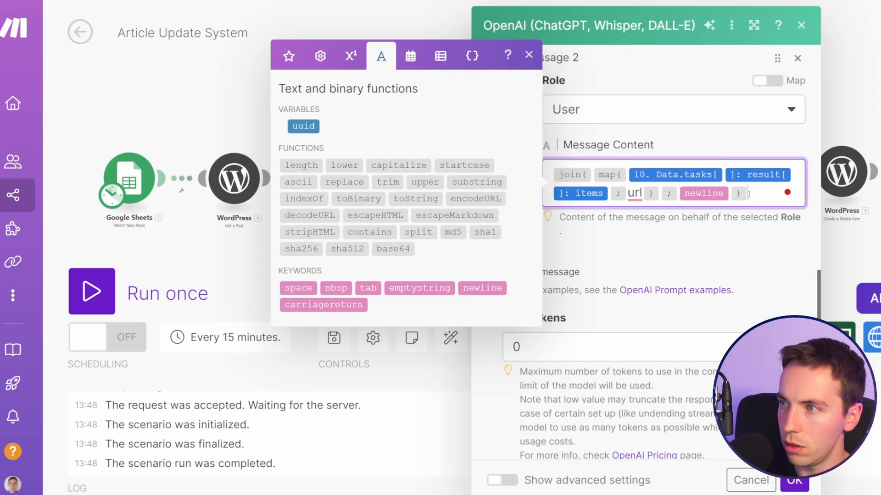
Review the example list of YouTube links in Notepad, one URL per line, as an illustration of the joined output.
click(289, 56)
scroll(382, 248, down, 9)
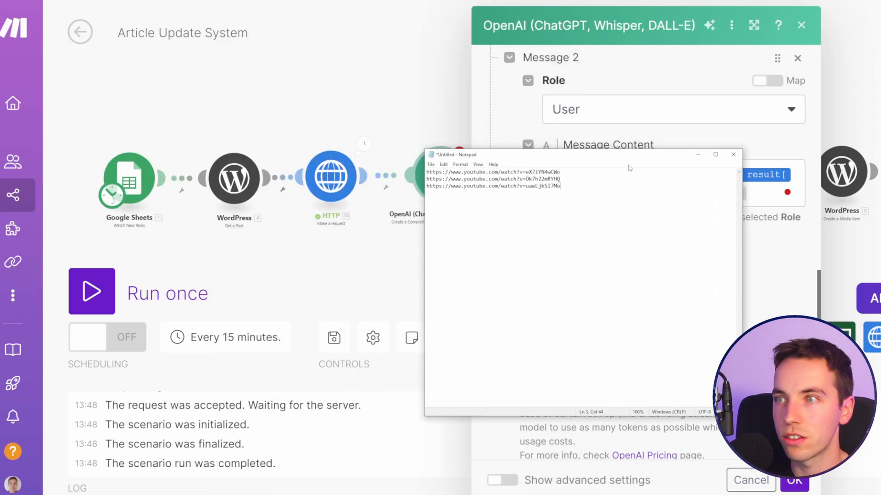
drag(561, 187, 433, 167)
click(570, 198)
Save the new OpenAI module's settings and auto-align all modules in the scenario.
drag(674, 156, 340, 152)
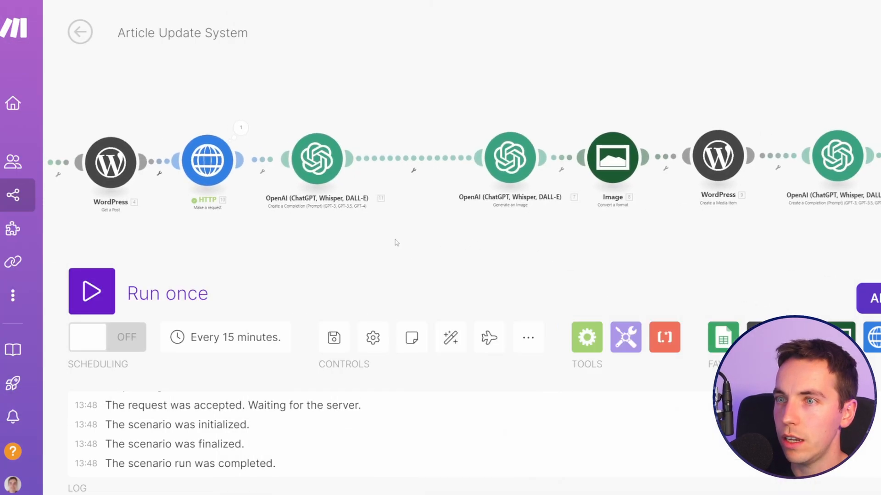
click(463, 338)
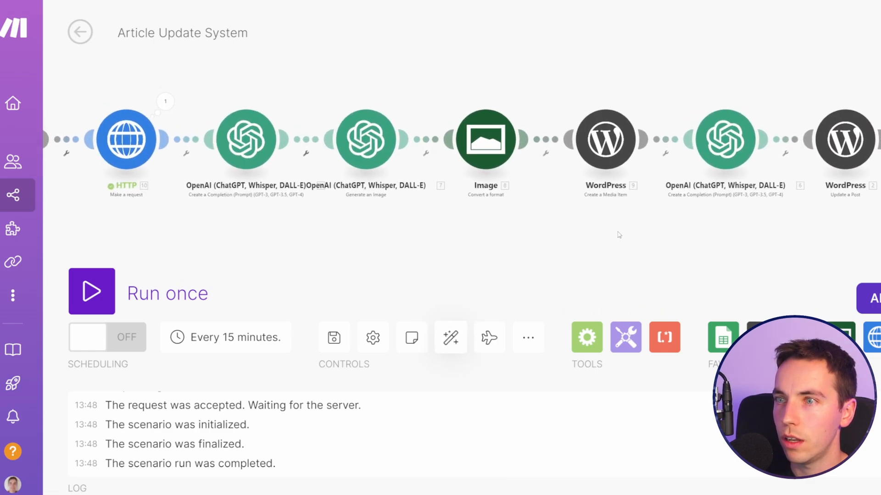
Add "You must add the youtube URL in plain text after the key takeaways list:" below the image instruction in the article-rewriting OpenAI module's user message.
click(451, 136)
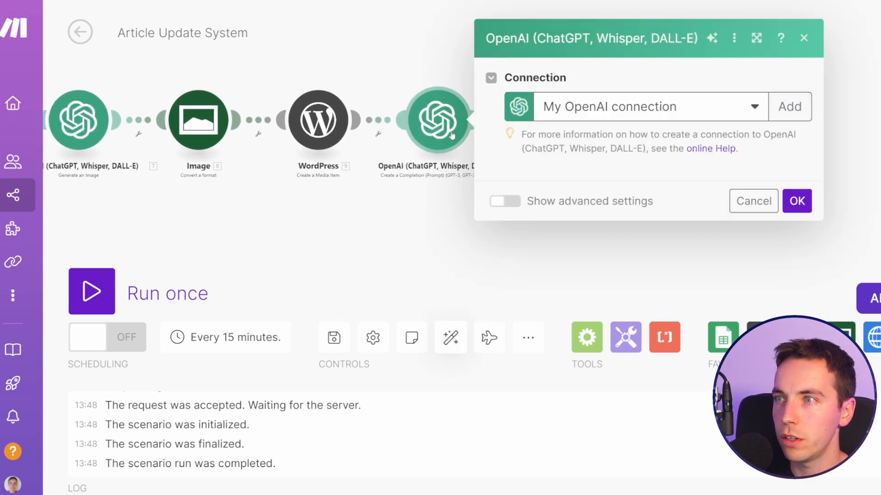
scroll(534, 187, down, 15)
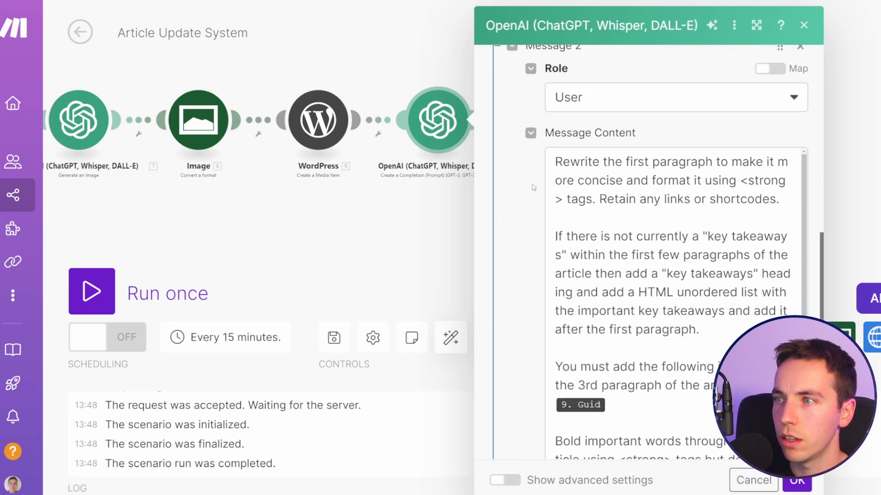
scroll(533, 187, down, 5)
click(668, 229)
key(Return)
key(Return)
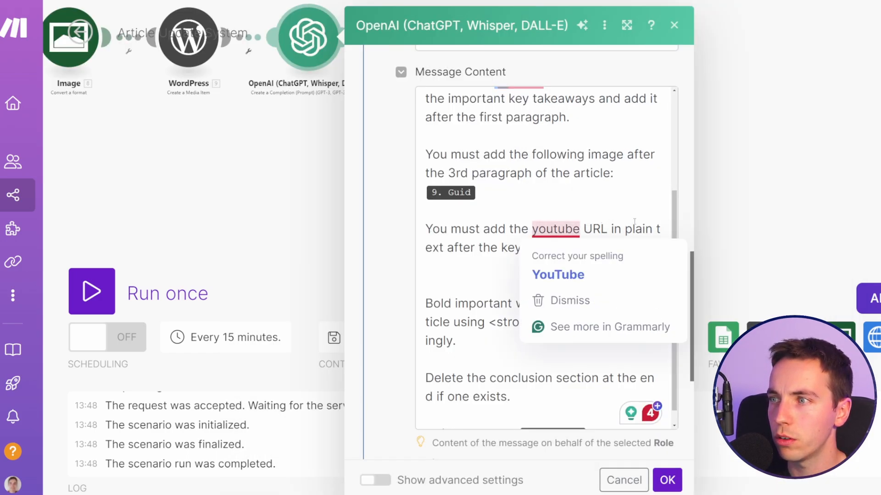
click(613, 224)
mouse_move(554, 233)
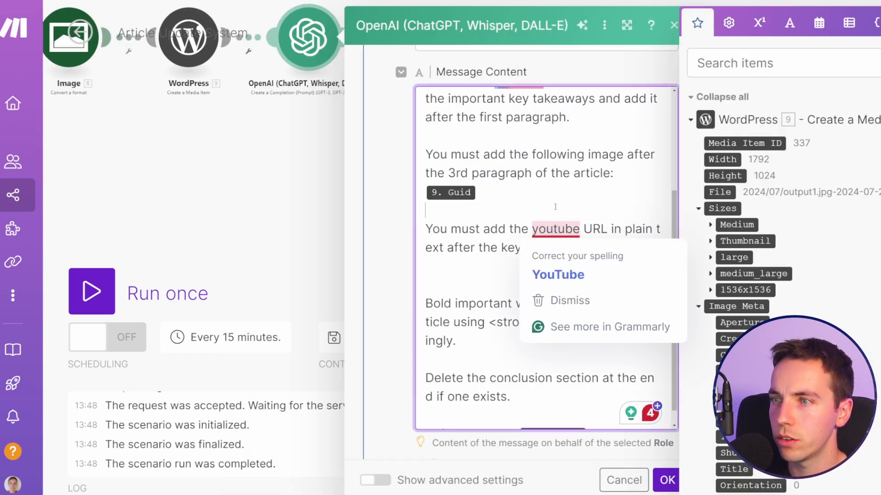
Check the prompt and mapped URL expression in the OpenAI module that follows the HTTP request.
drag(212, 170, 422, 242)
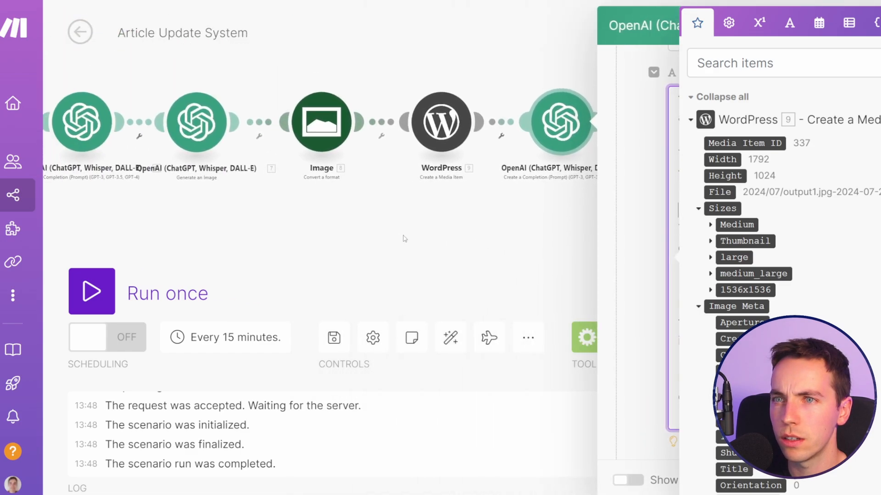
drag(209, 206, 139, 214)
drag(215, 147, 229, 107)
drag(164, 213, 258, 190)
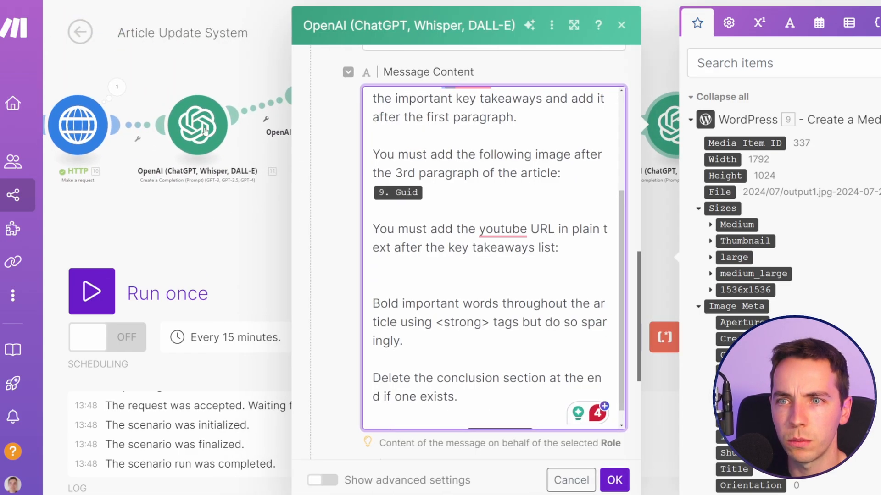
drag(158, 192, 187, 193)
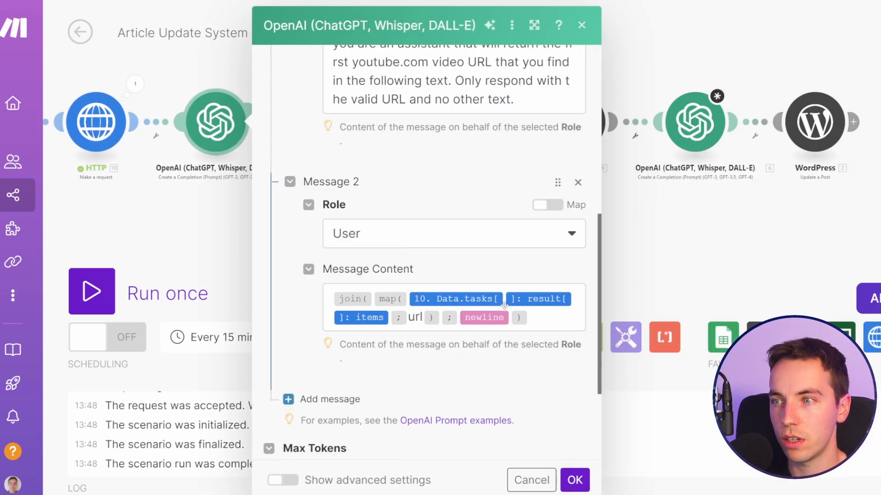
click(250, 215)
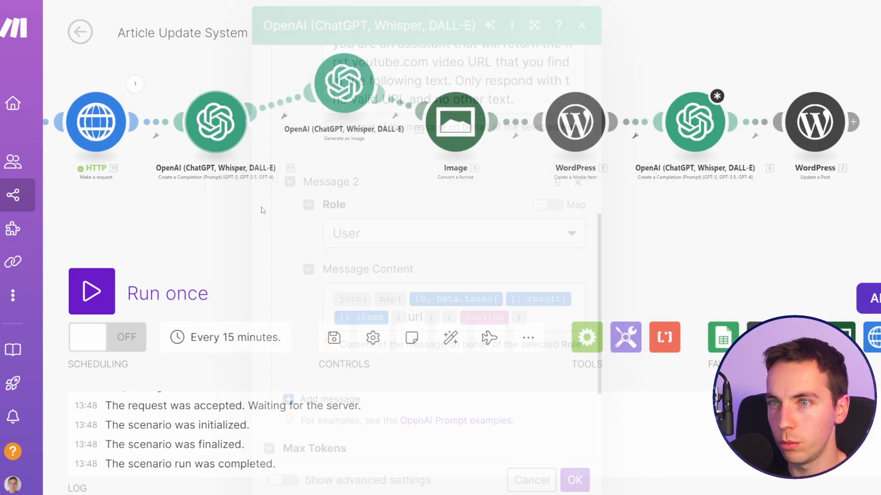
Map the URL-picking OpenAI module's Result under the youtube URL instruction in the rewrite prompt, remove the extra blank line and save the module settings.
scroll(296, 217, up, 2)
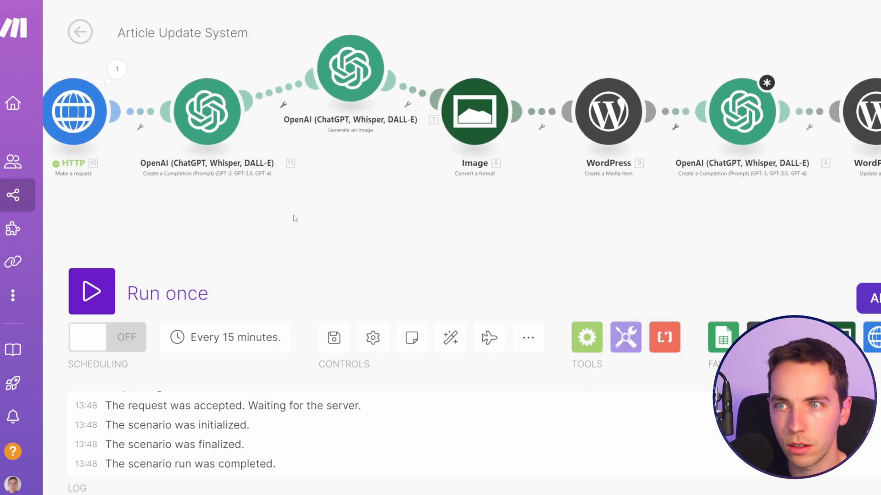
drag(477, 245, 356, 246)
drag(581, 231, 383, 240)
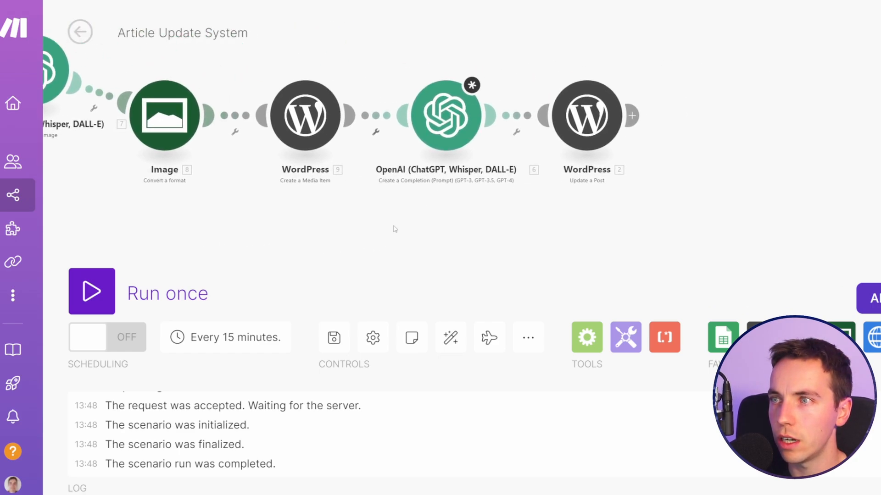
click(426, 138)
scroll(575, 243, down, 3)
scroll(575, 243, down, 6)
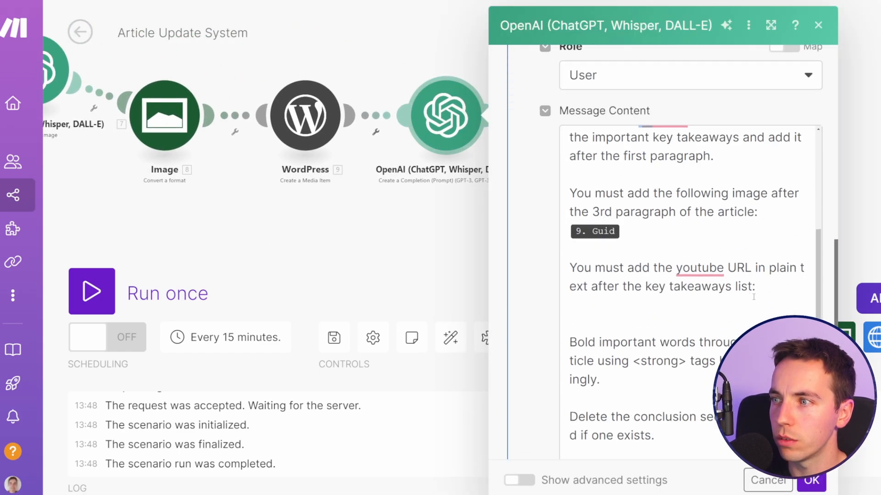
click(617, 243)
scroll(431, 236, down, 5)
scroll(431, 236, down, 10)
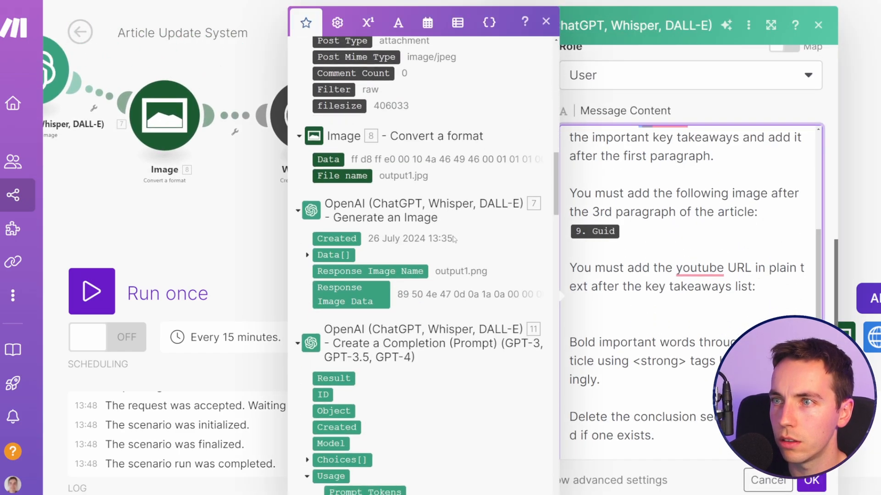
click(415, 228)
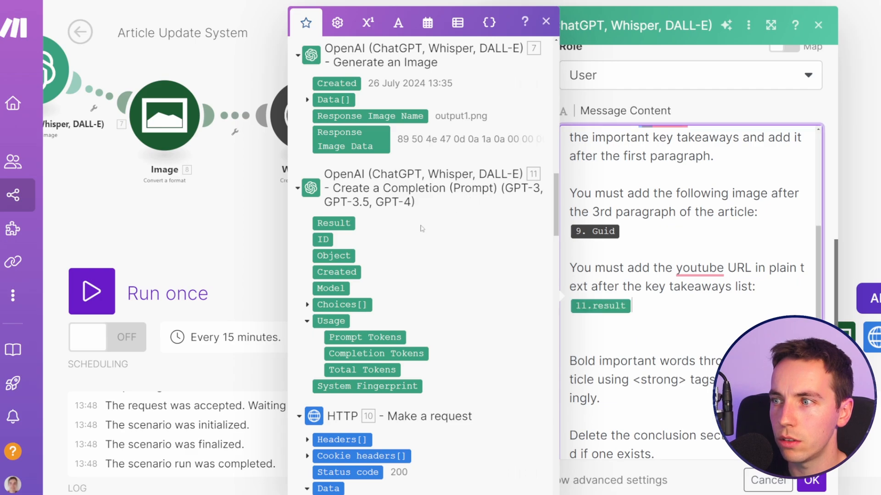
click(646, 319)
key(Delete)
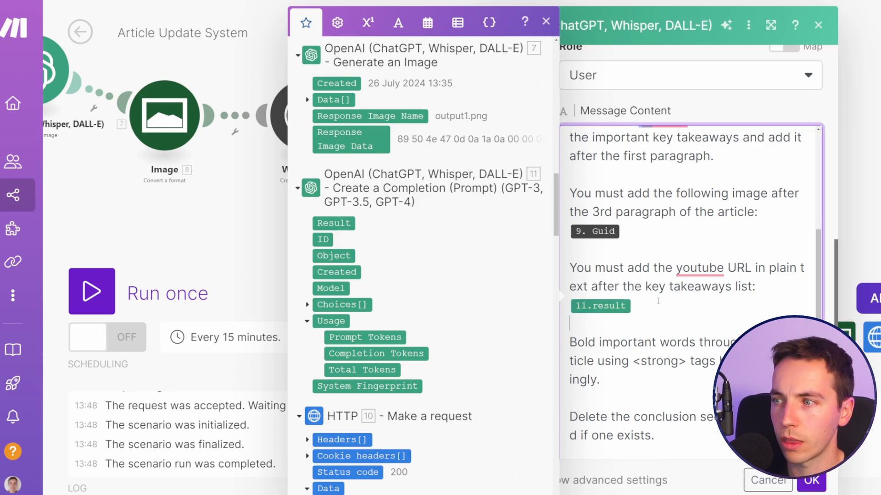
scroll(657, 302, down, 1)
click(808, 480)
Auto-align all modules and save the scenario.
drag(454, 250, 621, 255)
scroll(621, 256, down, 1)
drag(357, 245, 533, 237)
scroll(533, 237, down, 1)
click(450, 338)
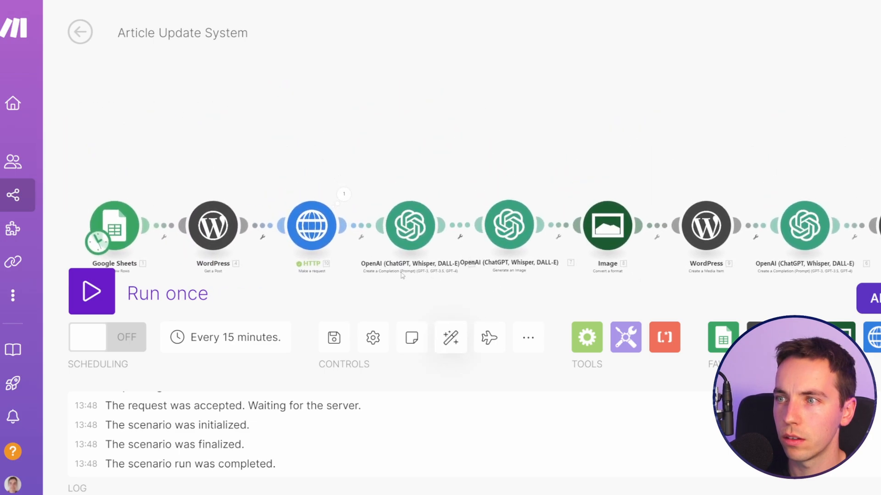
click(335, 331)
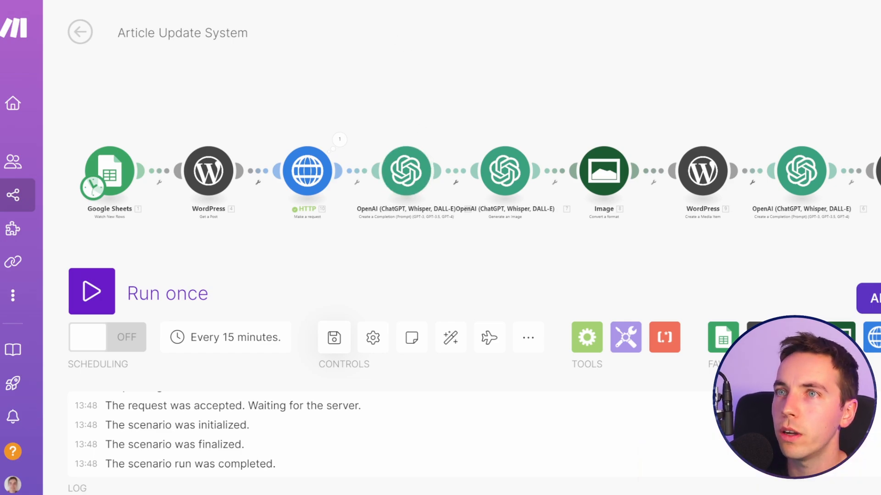
Switch to the WordPress article and examine its current images, FAQs, sections and links.
click(229, 1)
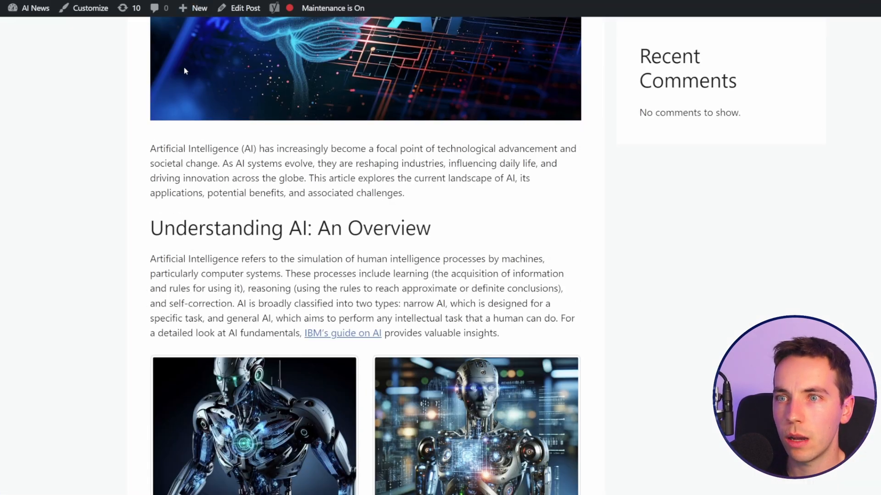
scroll(111, 104, down, 15)
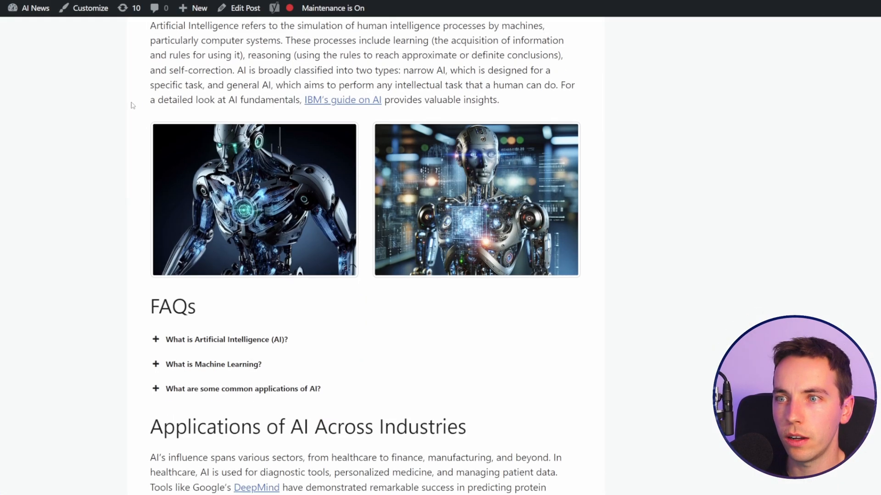
scroll(111, 105, down, 10)
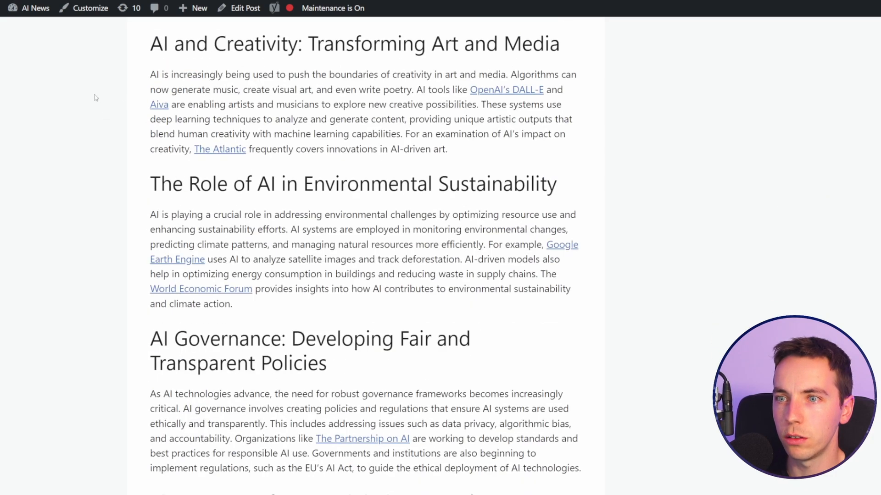
scroll(367, 257, up, 15)
scroll(367, 256, down, 7)
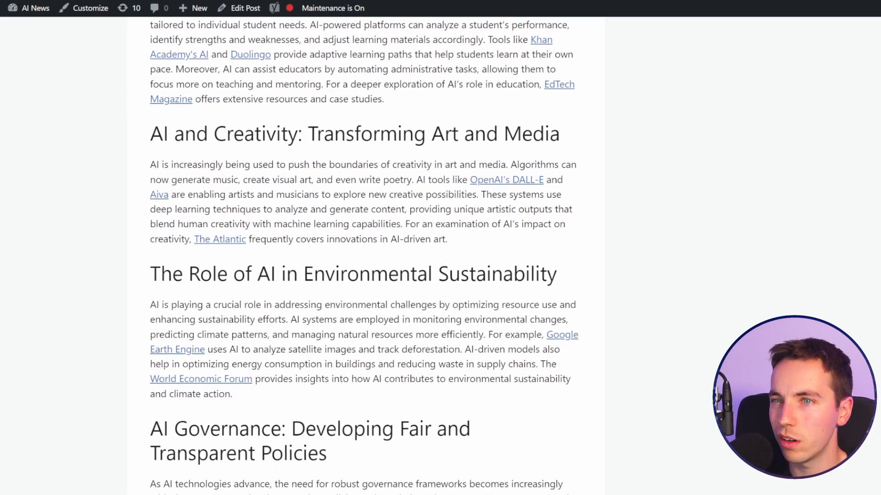
scroll(365, 256, down, 6)
scroll(364, 257, up, 4)
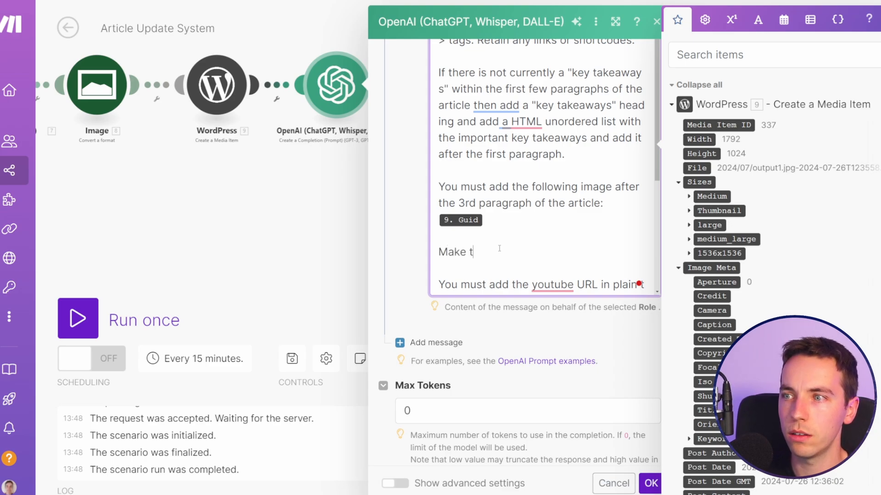
Add to the prompt: "Make the writing more concise throughout the article while retaining all the facts. You must retain all links and shortcodes when doing so.".
text(iting more concise th)
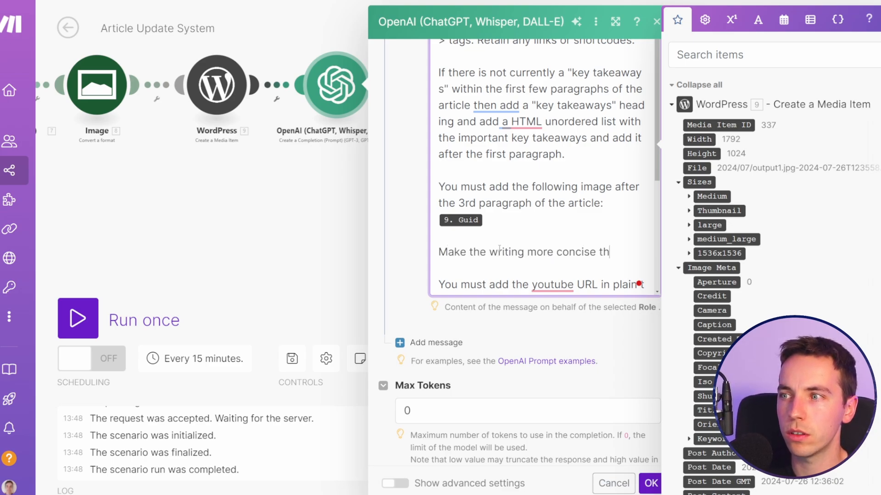
text(roughout the article)
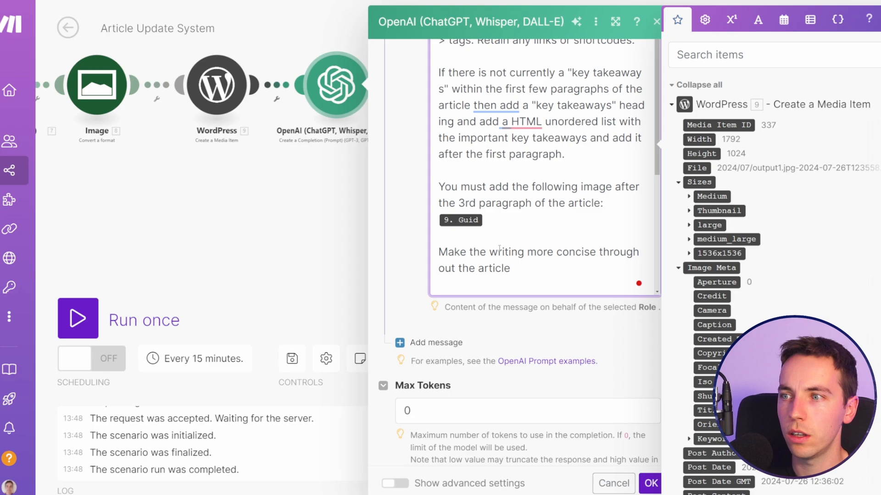
text( while retaining all the )
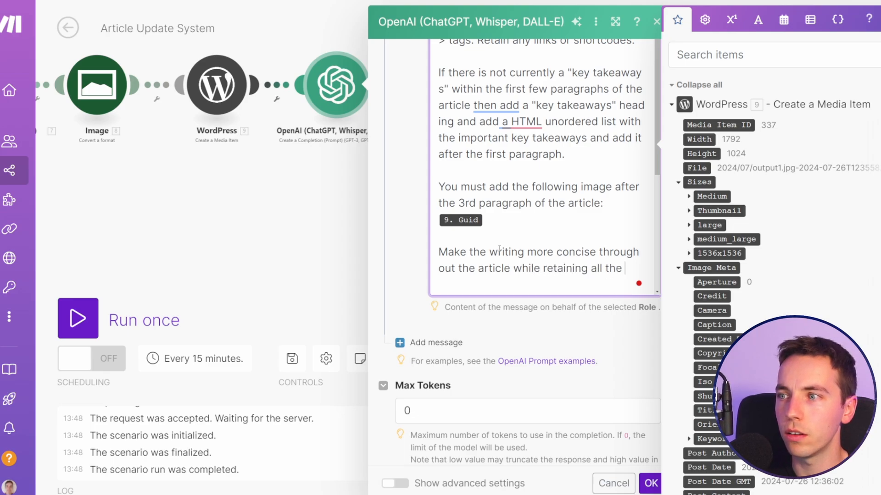
text(facts. You must retain all links)
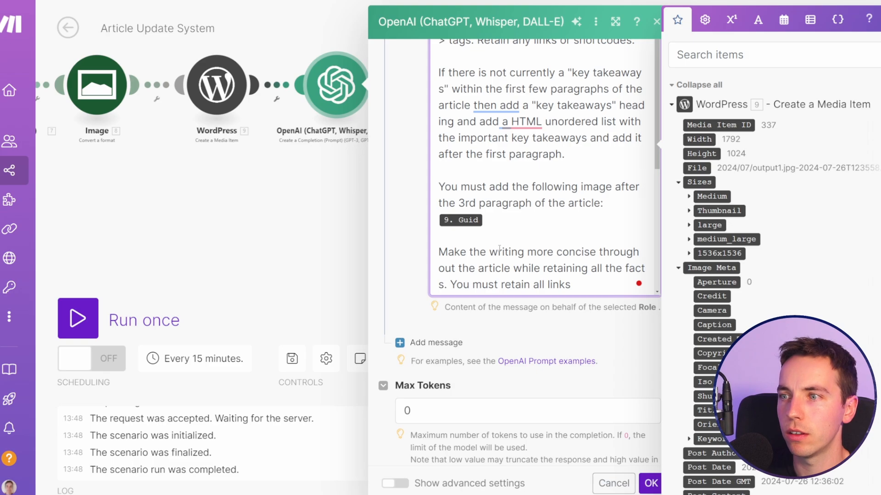
key(ctrl+BackSpace)
key(ctrl+BackSpace)
key(ctrl+BackSpace)
text(all links and shortcodes)
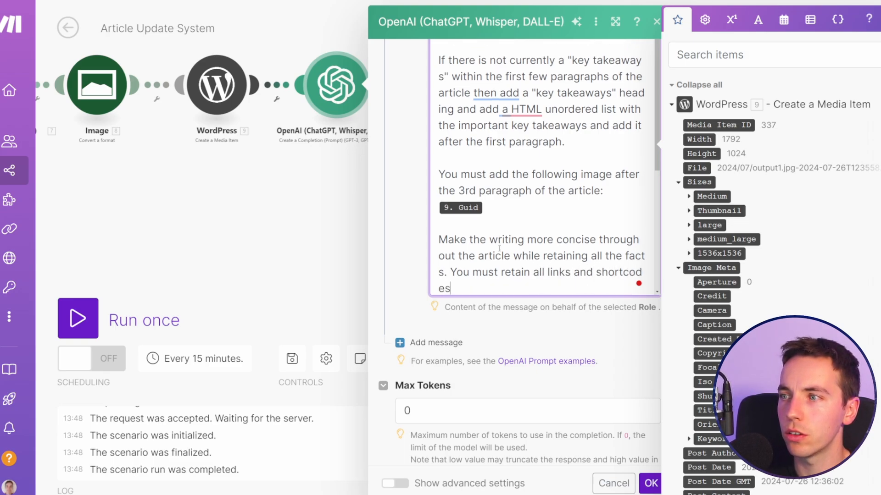
text( when doing so.)
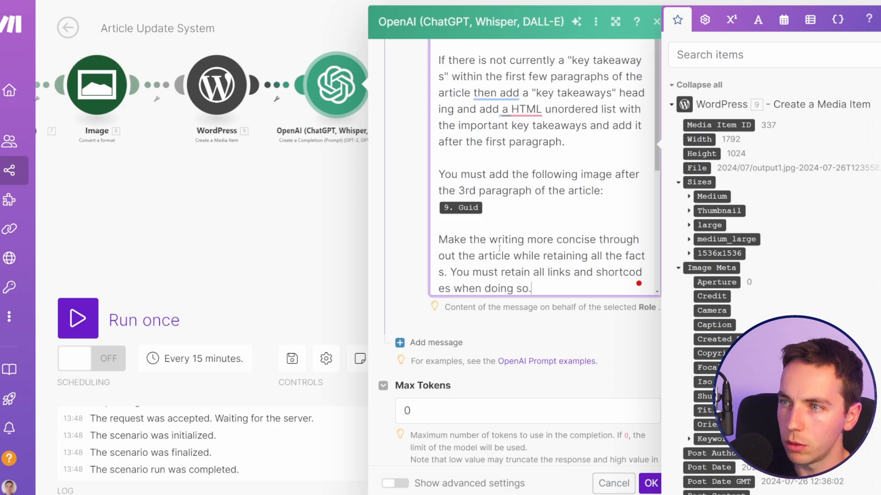
Save the rewrite module's settings and the scenario.
scroll(500, 290, down, 5)
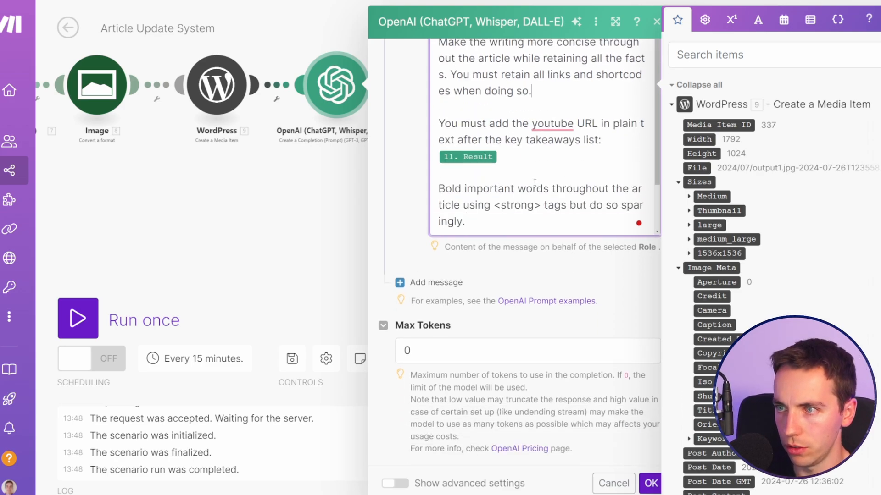
click(650, 483)
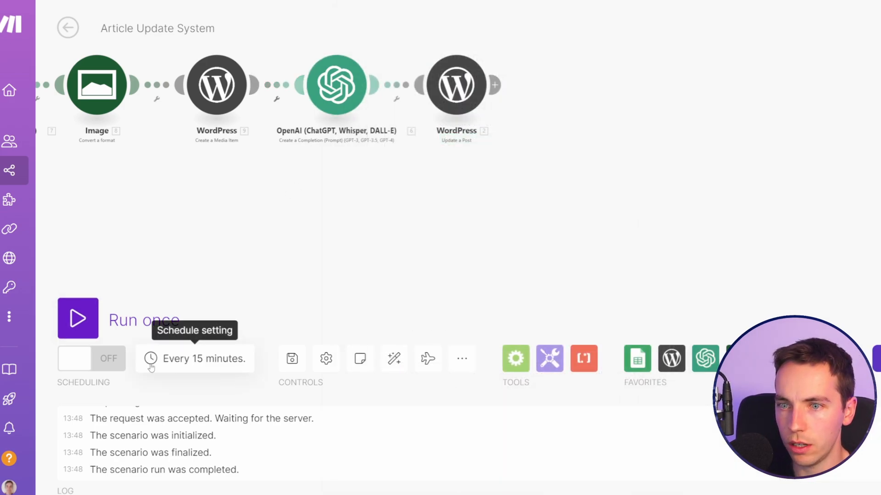
click(291, 358)
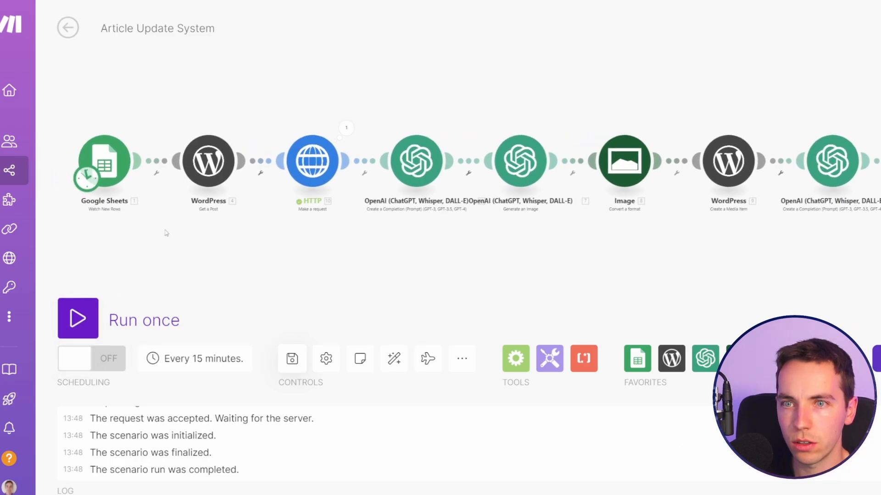
Set the Google Sheets trigger's starting point to All and run the scenario once.
right_click(143, 177)
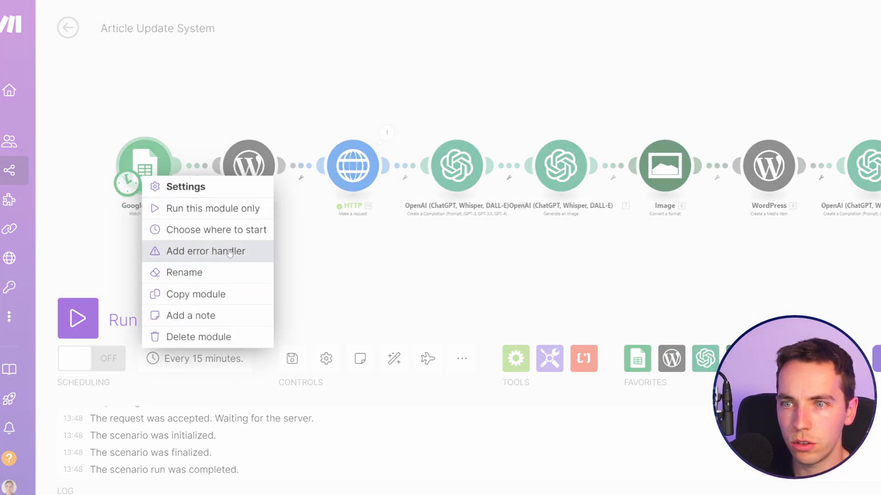
click(260, 229)
click(204, 196)
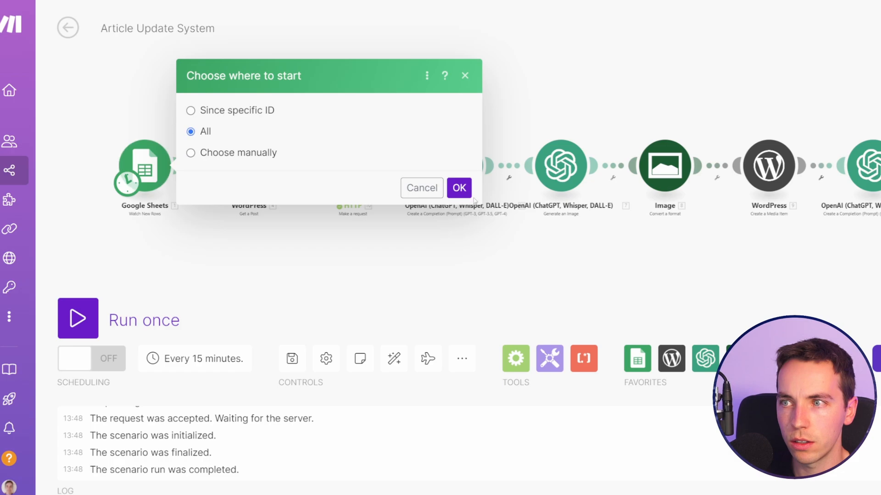
click(459, 252)
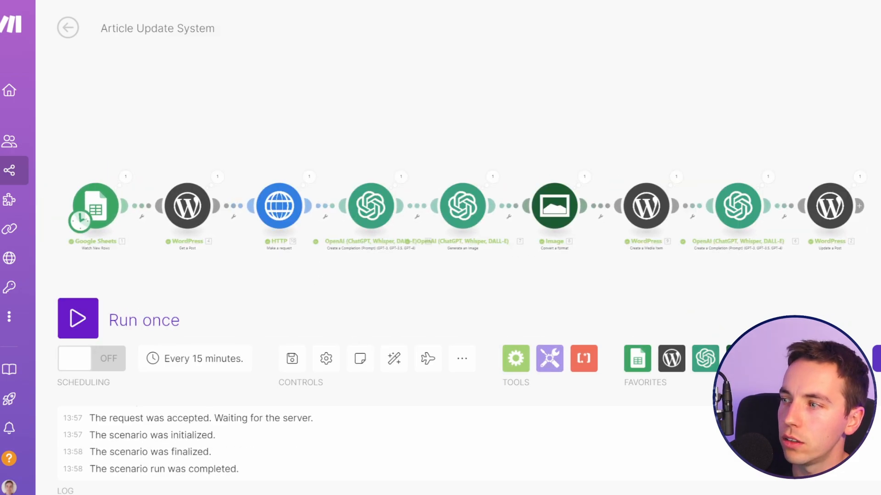
Switch to the WordPress article and compare the images, FAQs and sections of its original and updated versions.
scroll(871, 242, up, 2)
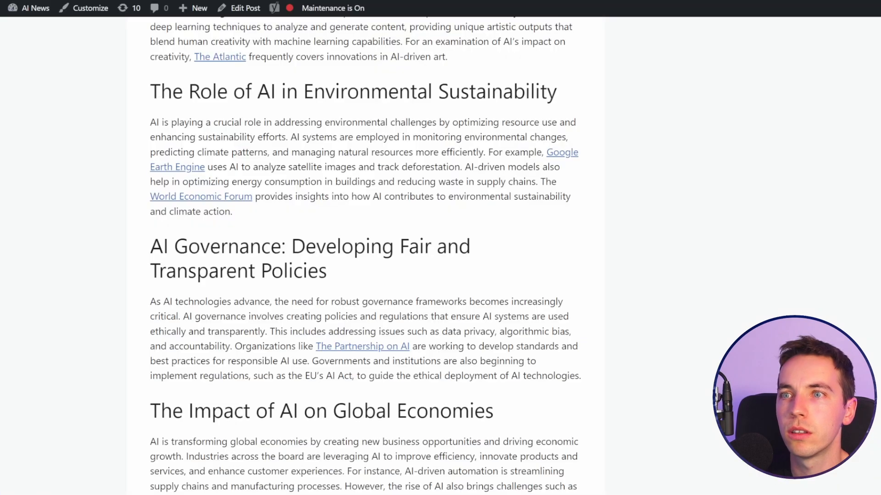
scroll(367, 257, up, 10)
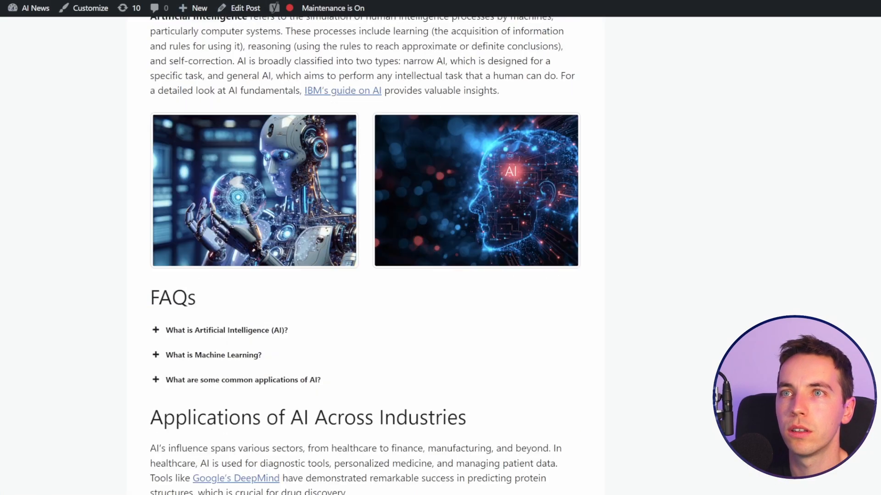
scroll(367, 257, down, 10)
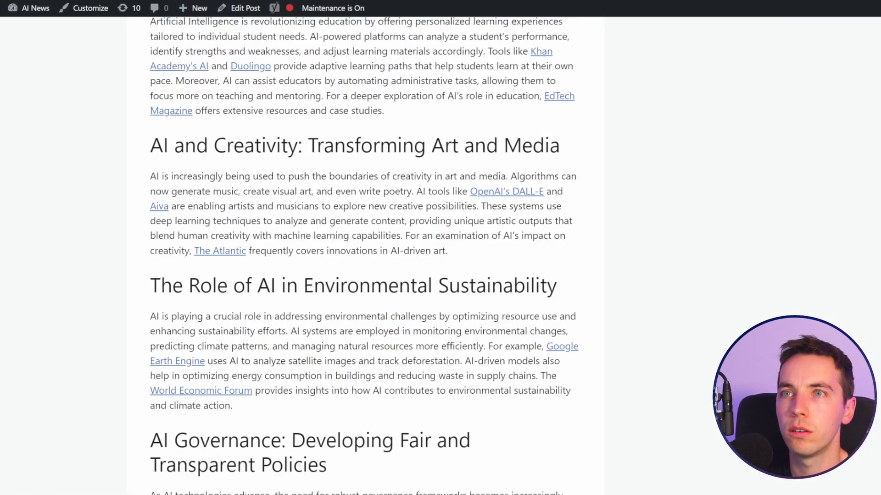
scroll(367, 257, up, 15)
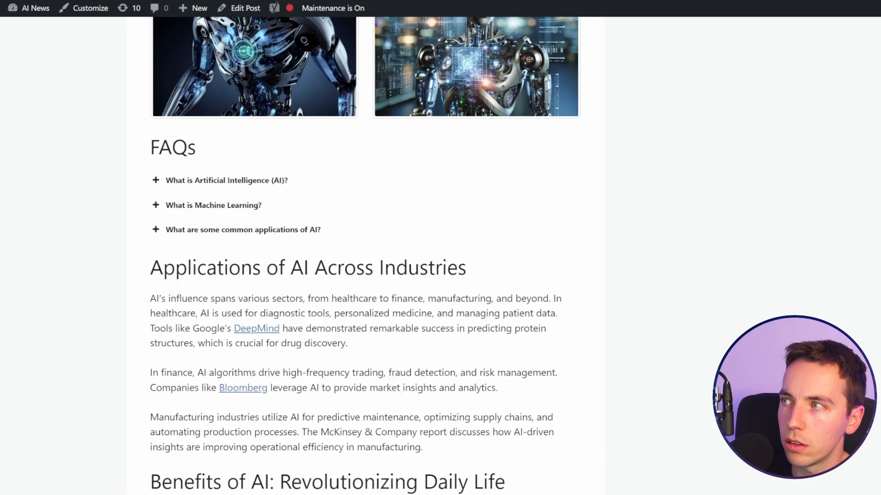
scroll(367, 257, down, 10)
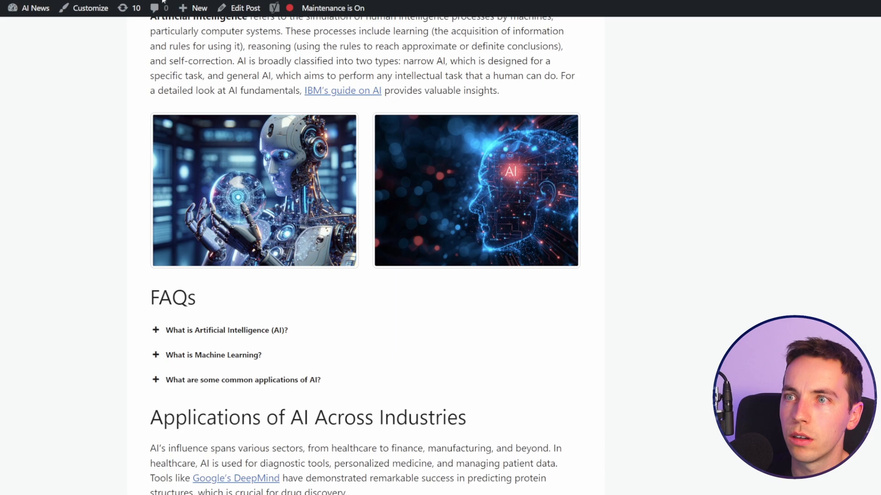
scroll(104, 118, up, 15)
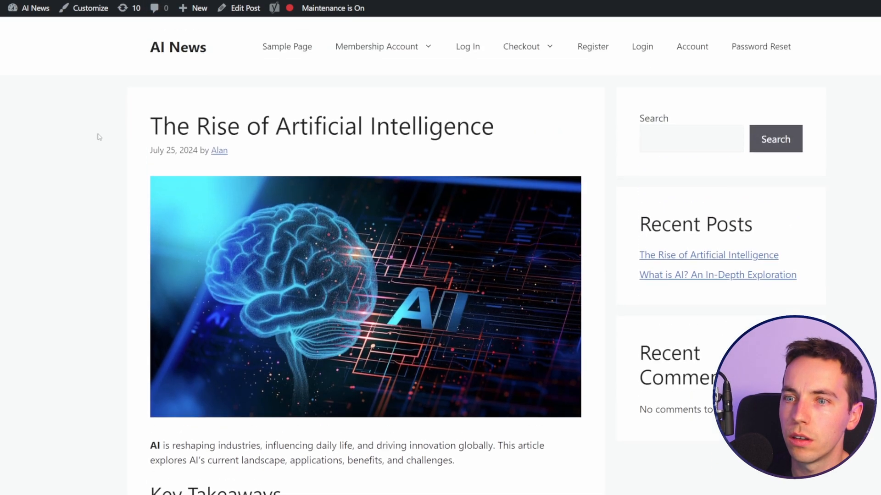
Read through the updated "The Rise of Artificial Intelligence" article, checking its key takeaways, embedded video, condensed sections, links and generated image.
scroll(98, 137, down, 6)
scroll(104, 157, up, 6)
scroll(118, 165, down, 3)
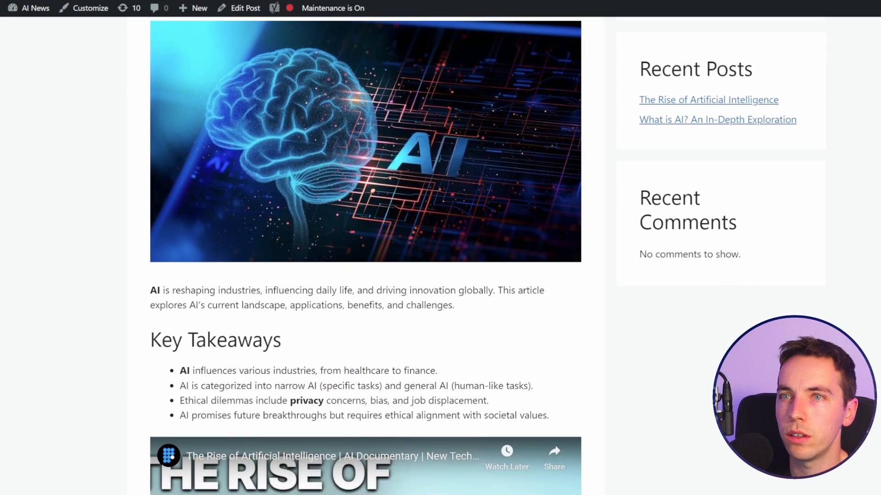
scroll(367, 212, down, 8)
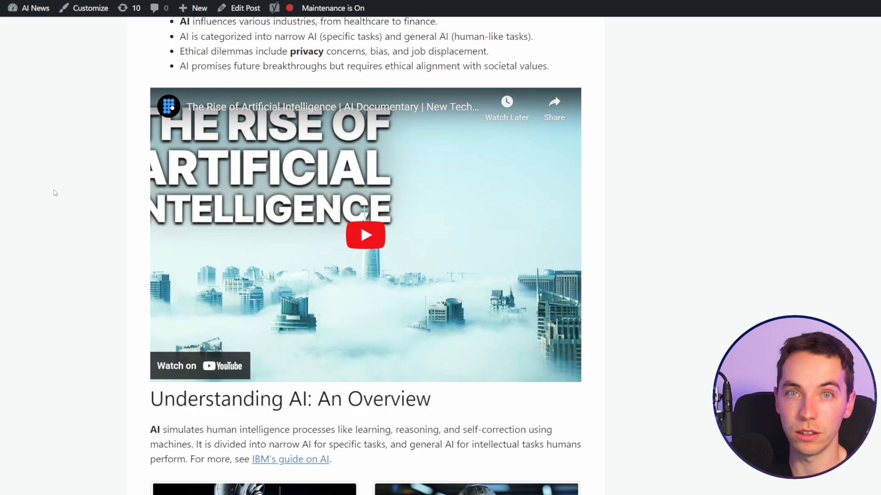
scroll(55, 193, down, 15)
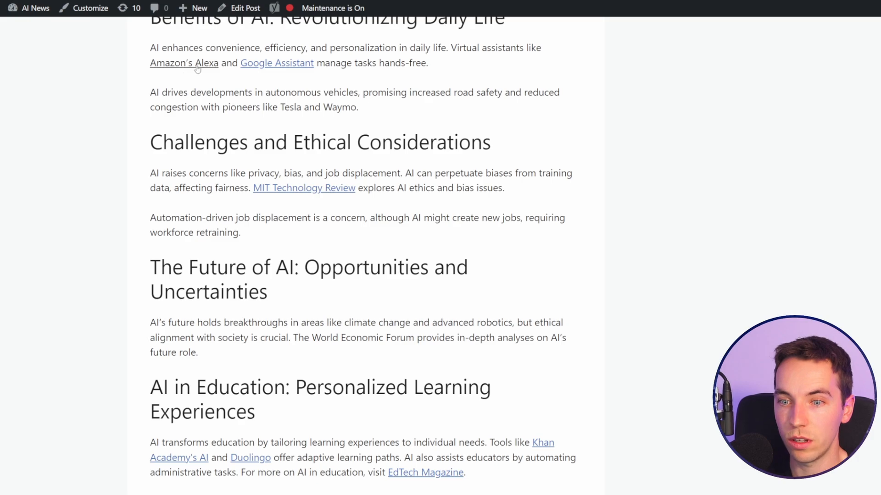
scroll(160, 136, down, 3)
scroll(160, 136, down, 10)
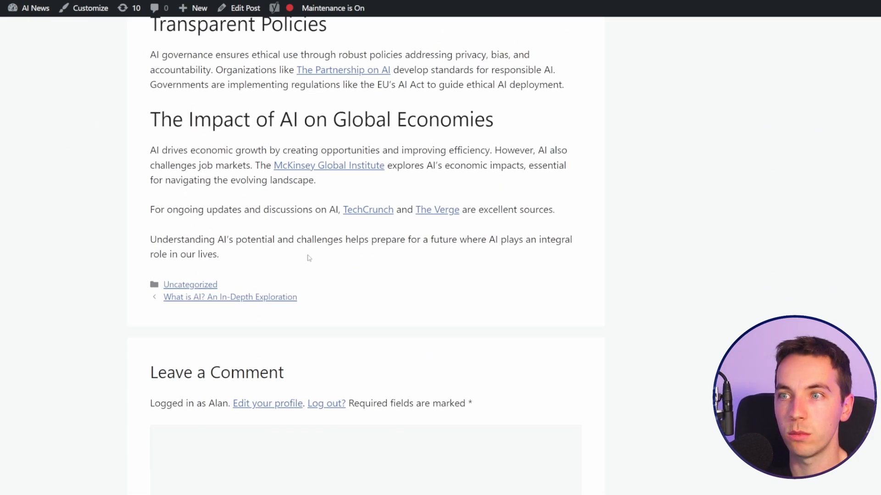
scroll(132, 263, up, 15)
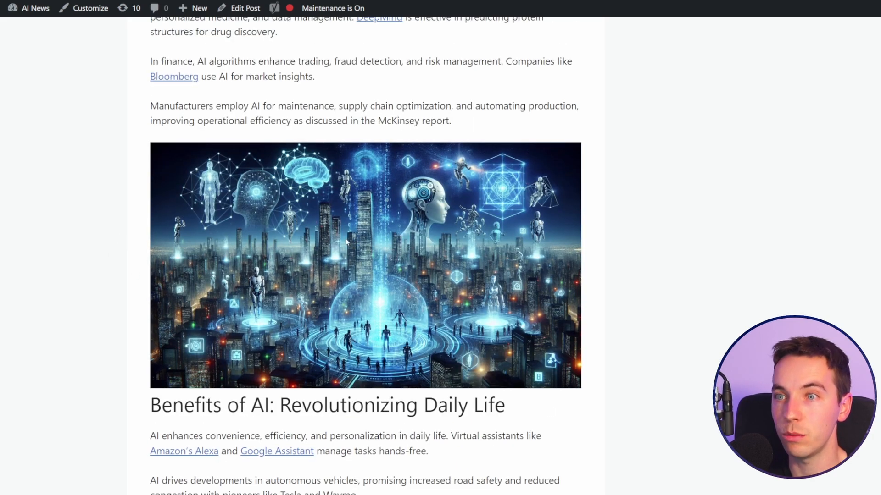
scroll(77, 155, up, 10)
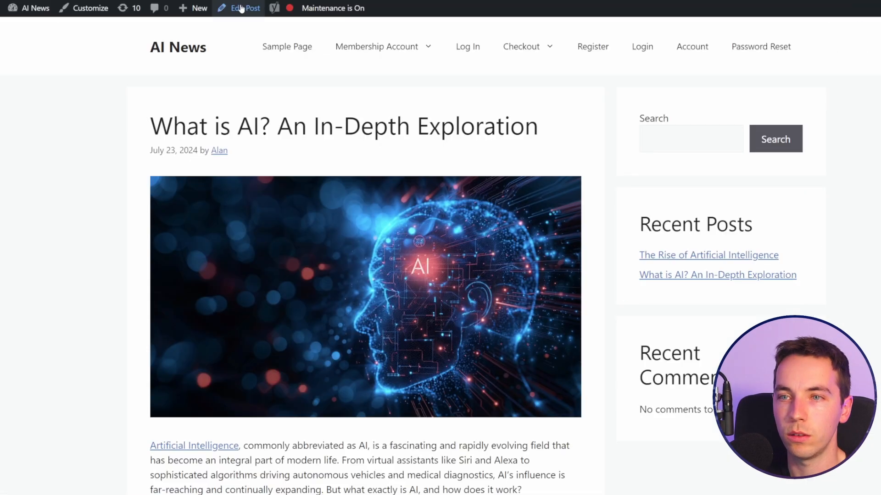
Copy the edit link of the "What is AI? An In-Depth Exploration" post into cell A3 of the Article Updates sheet.
right_click(239, 7)
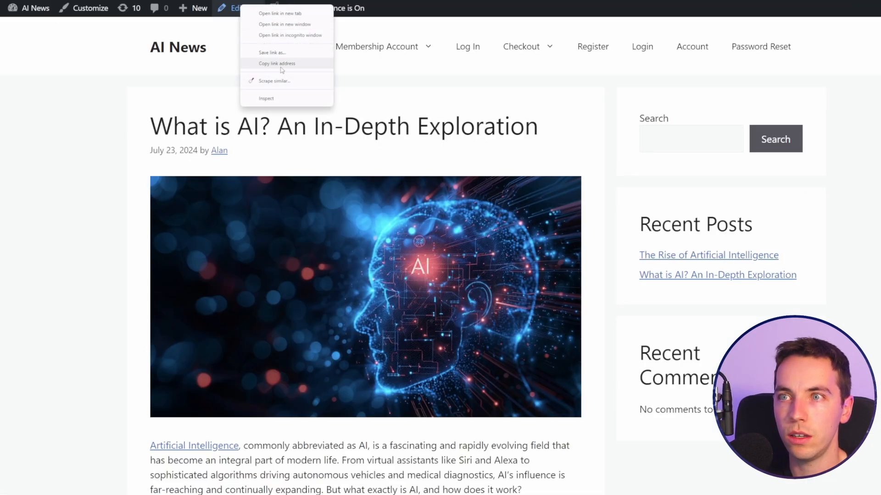
click(282, 64)
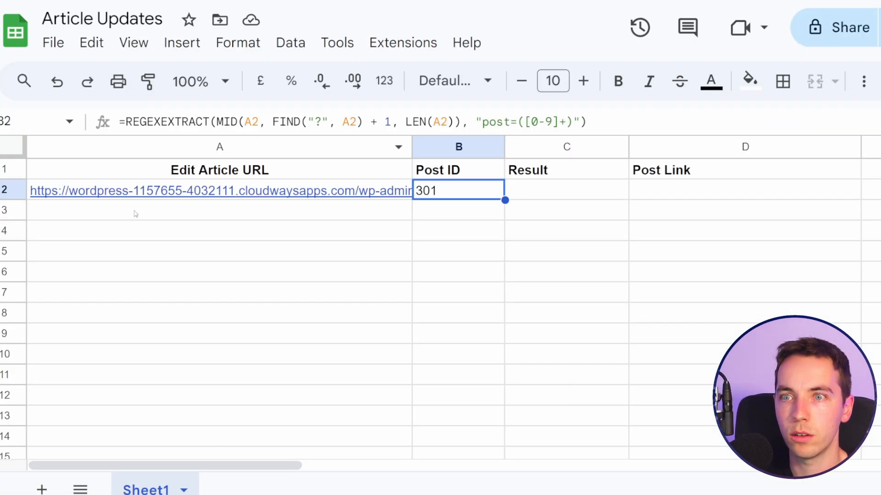
click(134, 211)
key(ctrl+v)
Fill the Post ID formula down from B2 to B3 and check the formula in the new row.
drag(452, 197, 452, 210)
key(ctrl+d)
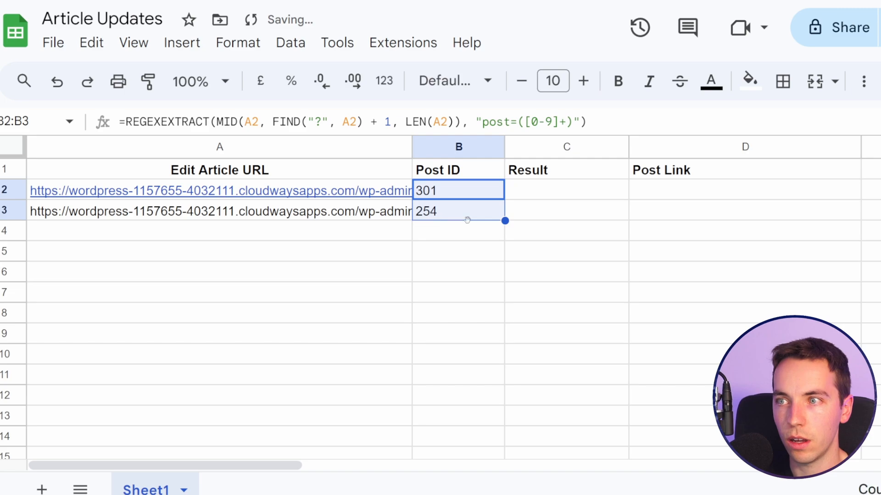
click(535, 216)
click(449, 217)
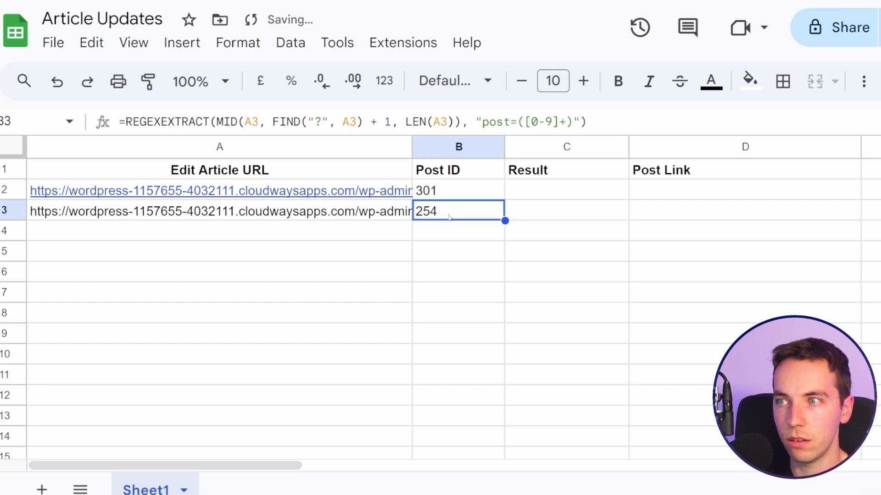
click(535, 219)
drag(528, 228, 479, 233)
click(536, 211)
click(541, 189)
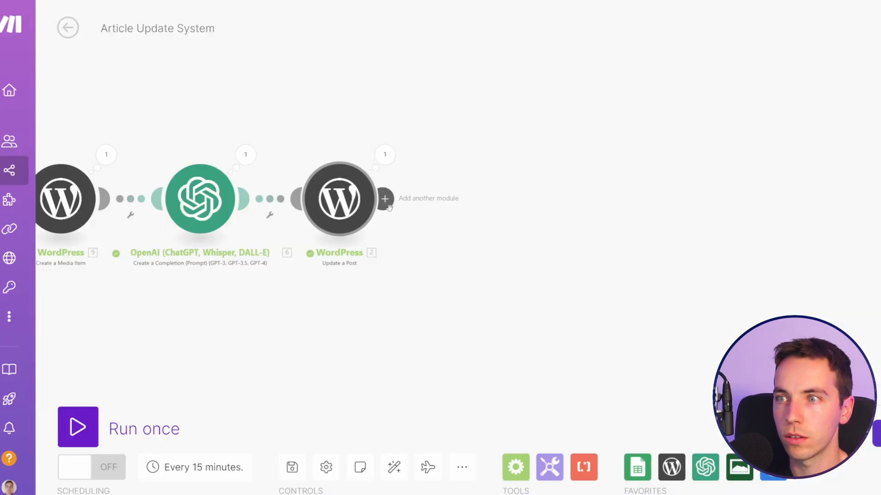
In the Make scenario, add a Google Sheets Update a Row module after the WordPress Update a Post module, using the Enter manually method.
click(443, 216)
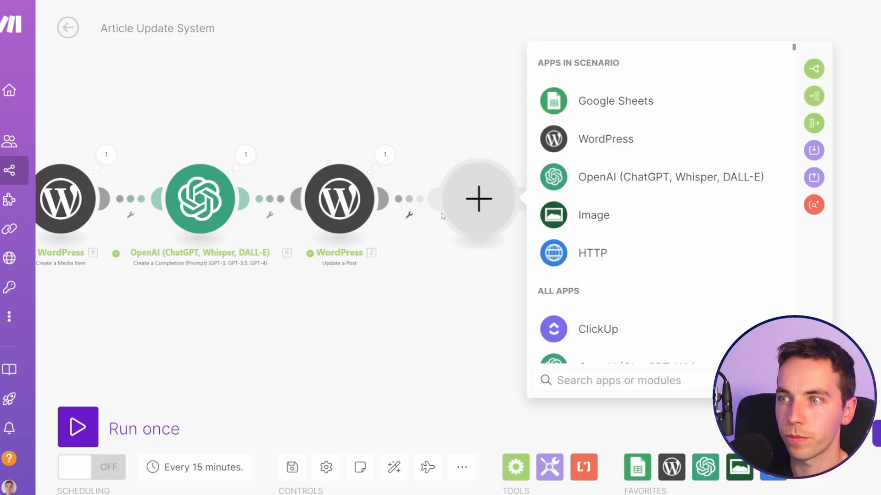
click(633, 101)
scroll(670, 189, down, 5)
scroll(670, 189, down, 15)
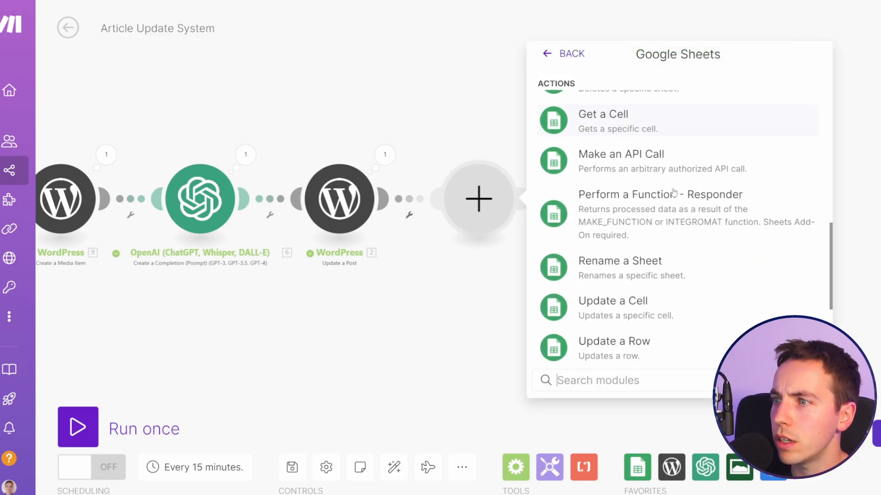
click(678, 208)
click(650, 196)
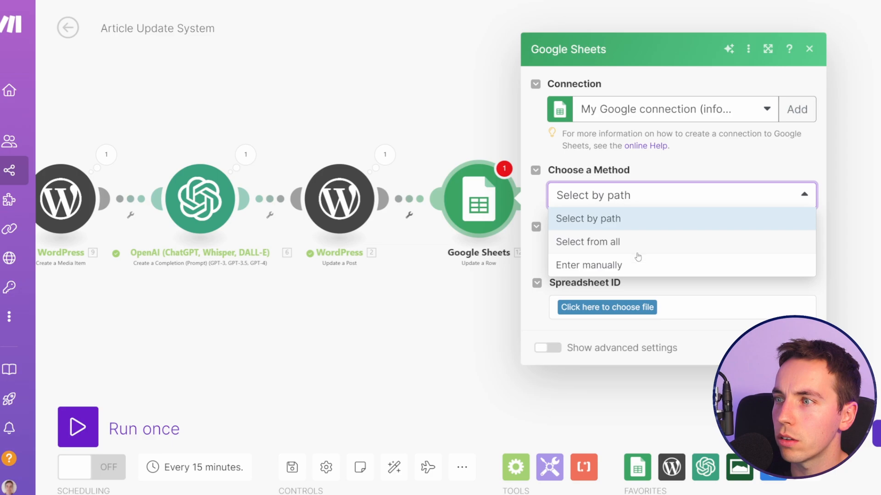
click(642, 264)
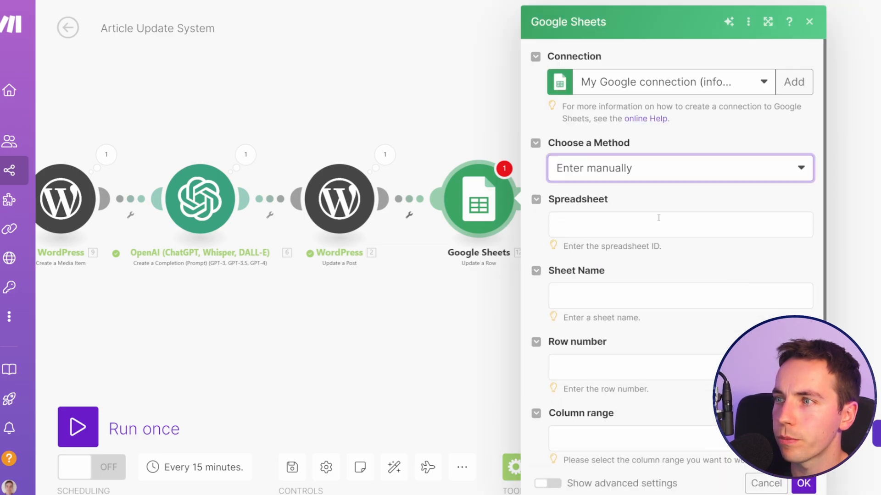
Map the spreadsheet to the Watch New Rows module's Spreadsheet ID and set the sheet name to Sheet1.
click(662, 217)
scroll(526, 403, down, 15)
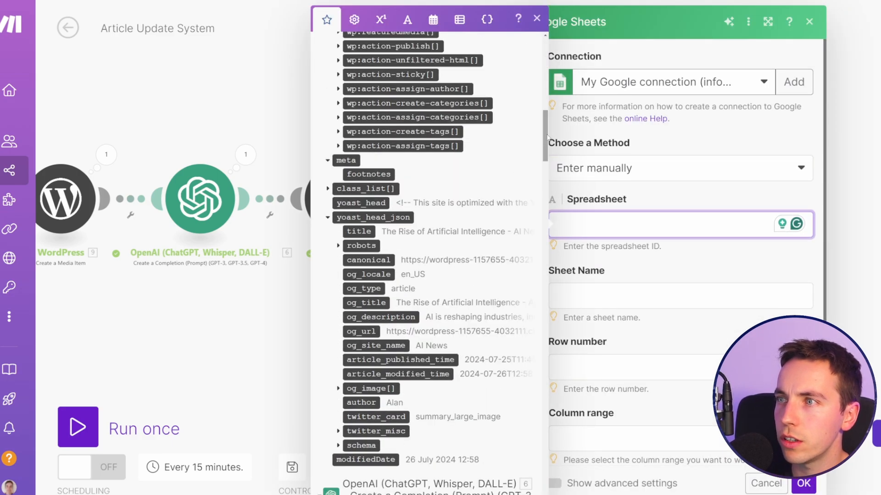
scroll(526, 404, down, 10)
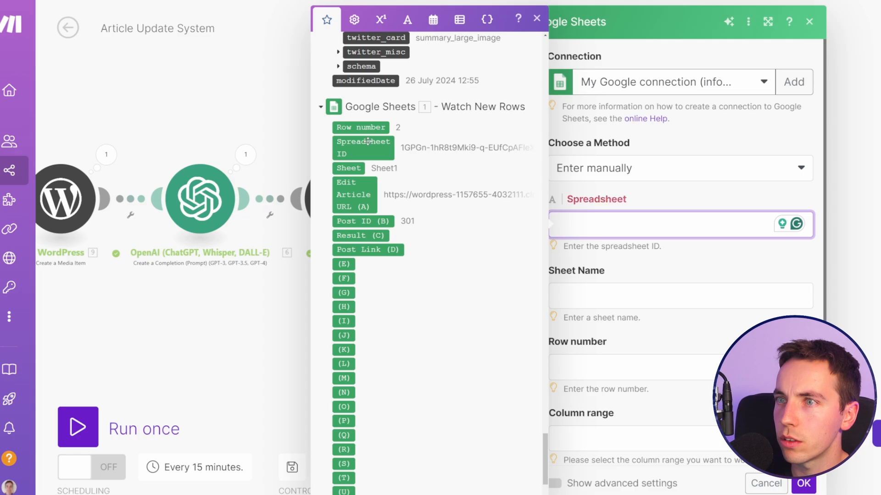
click(363, 147)
click(644, 300)
text(Sheet1)
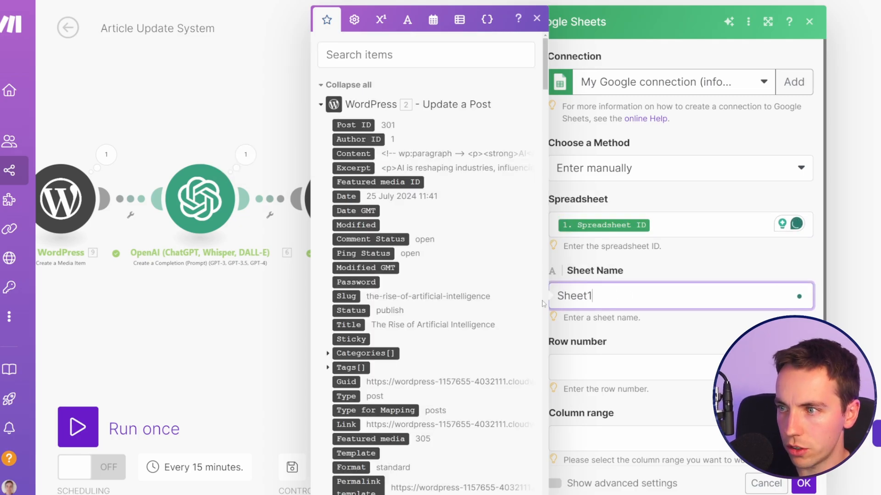
Map the row number to the Watch New Rows module's Row number and set the column range to A-Z.
key(Tab)
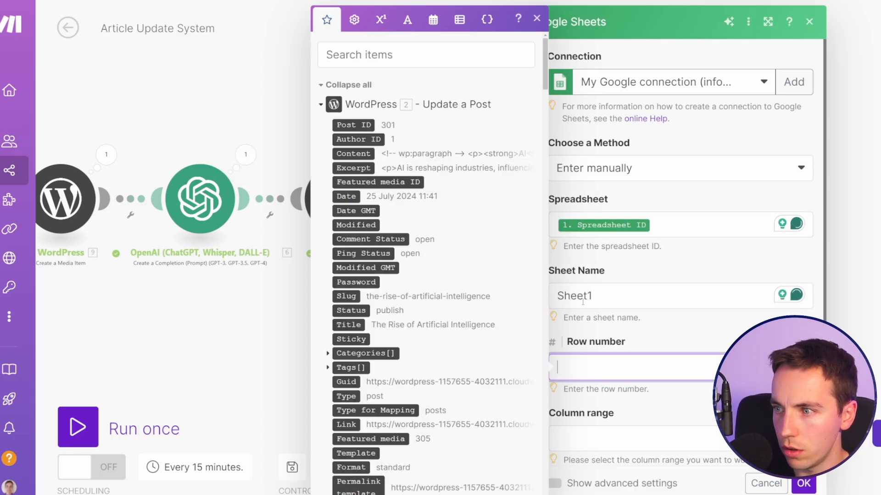
scroll(524, 464, down, 10)
scroll(414, 311, down, 1)
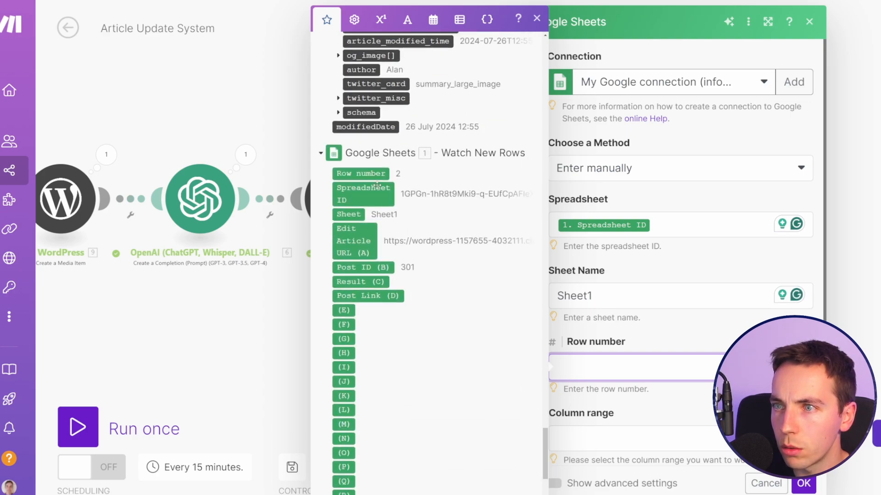
click(361, 173)
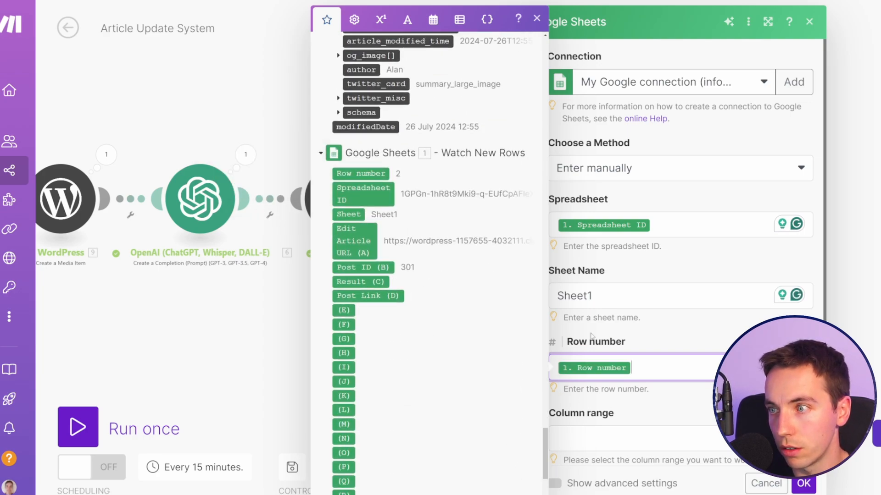
click(633, 428)
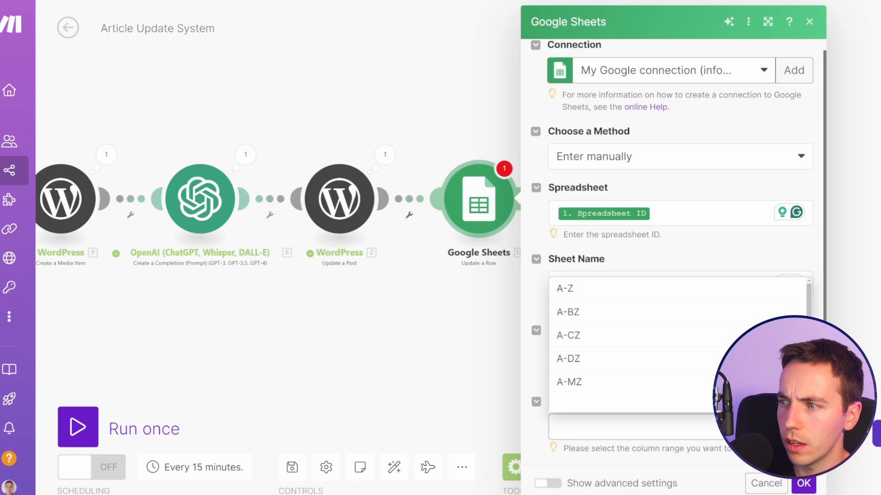
click(572, 287)
Set the value for column C to "Updated", then save the module settings and the scenario.
scroll(542, 343, down, 1)
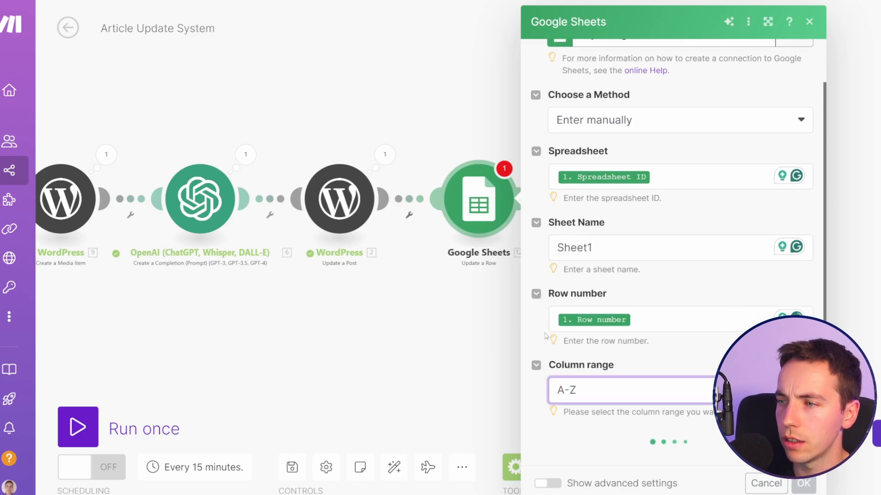
scroll(542, 298, down, 5)
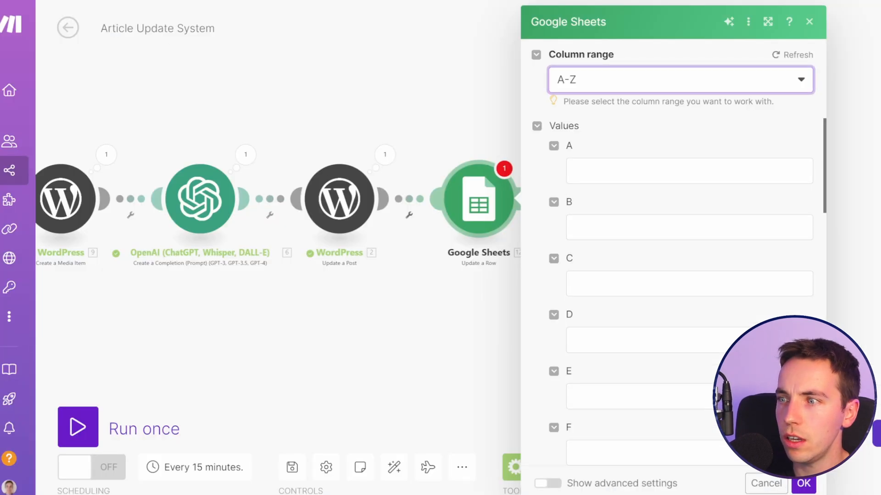
click(653, 283)
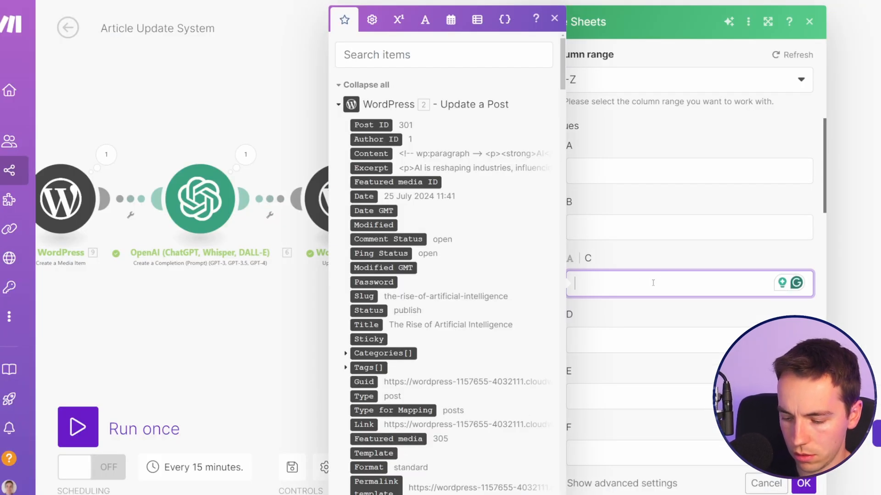
text(Updated)
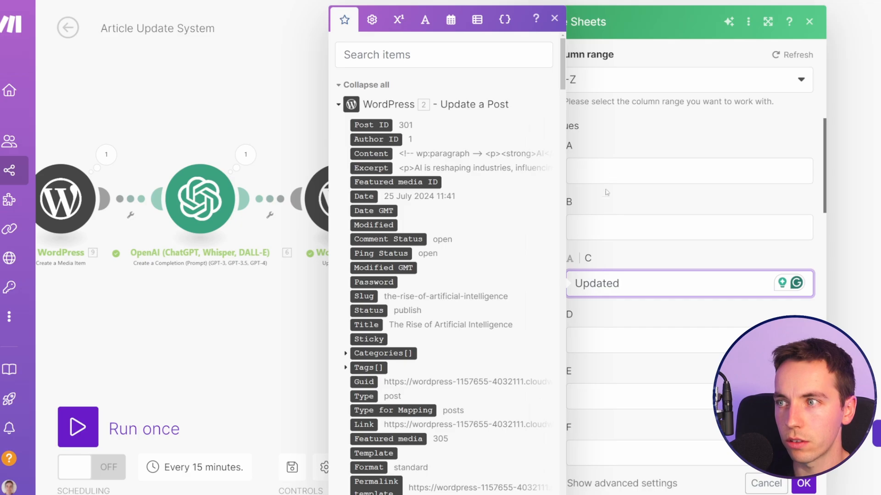
click(804, 484)
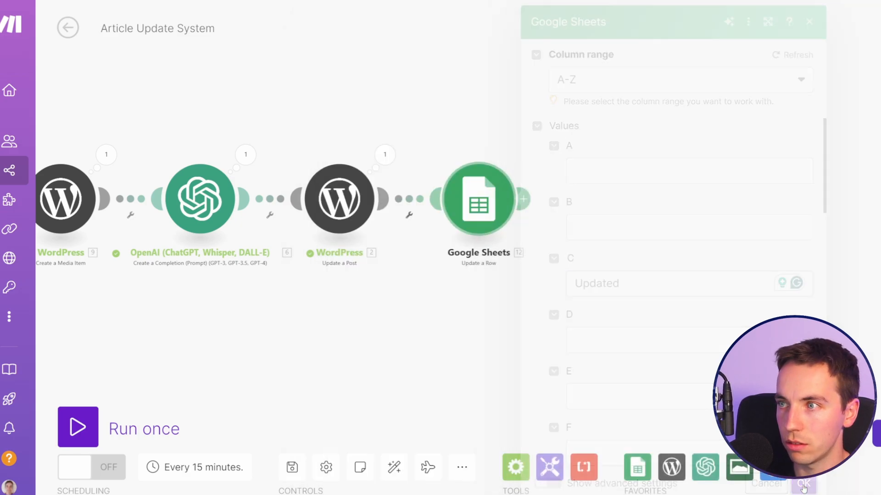
click(292, 468)
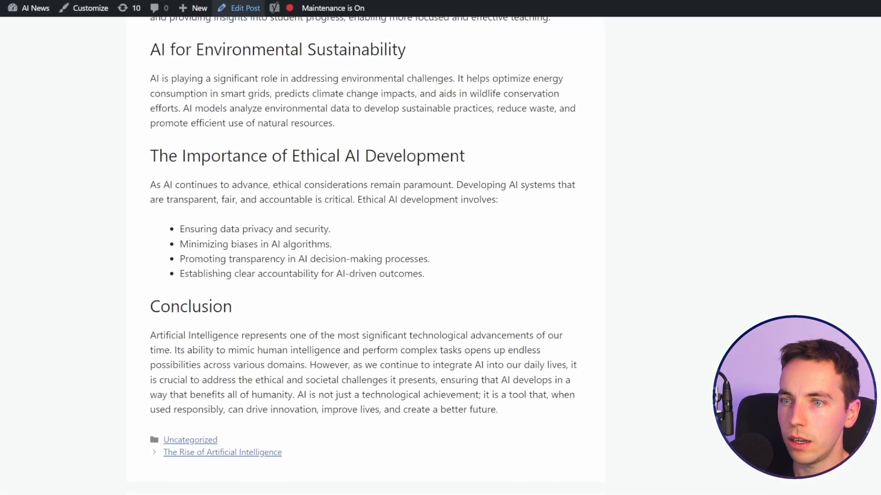
Review the original What is AI? An In-Depth Exploration article and run the Article Update System scenario once.
scroll(363, 247, up, 5)
scroll(366, 257, up, 20)
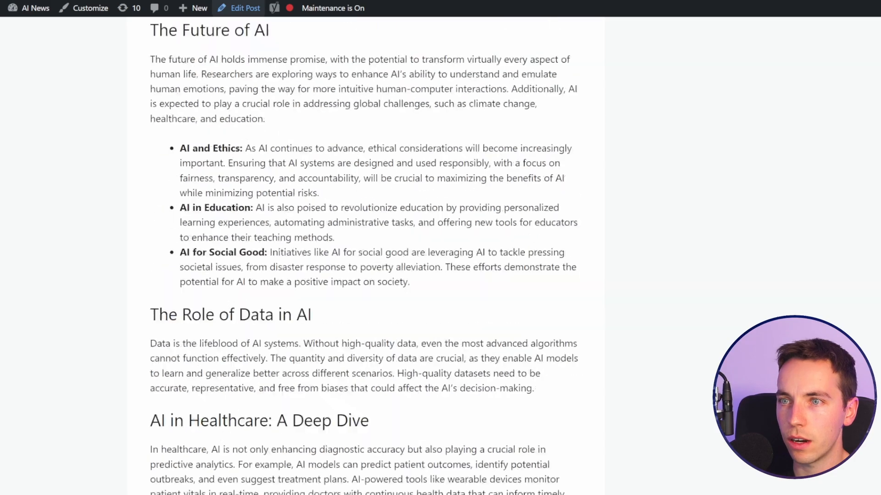
scroll(366, 256, up, 3)
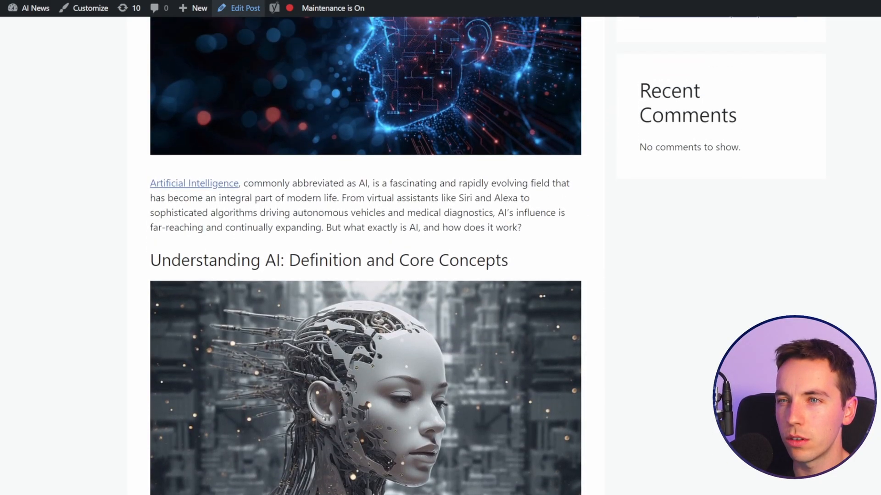
scroll(366, 257, down, 20)
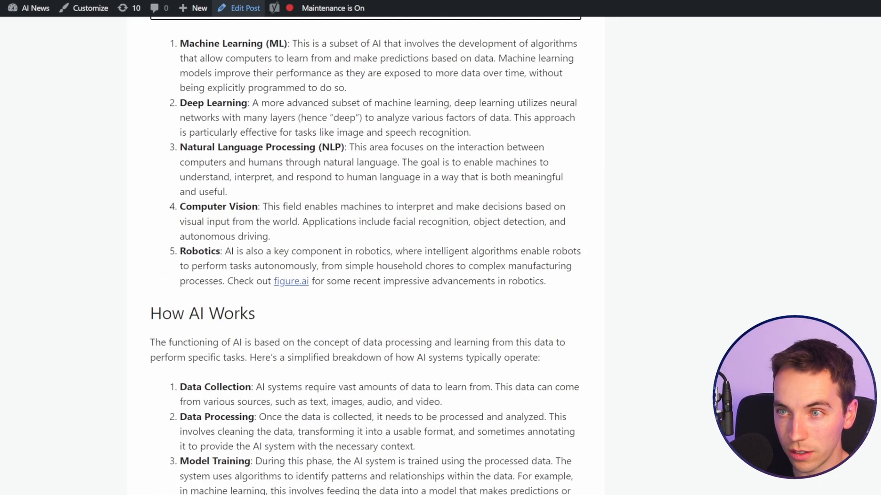
scroll(460, 225, down, 13)
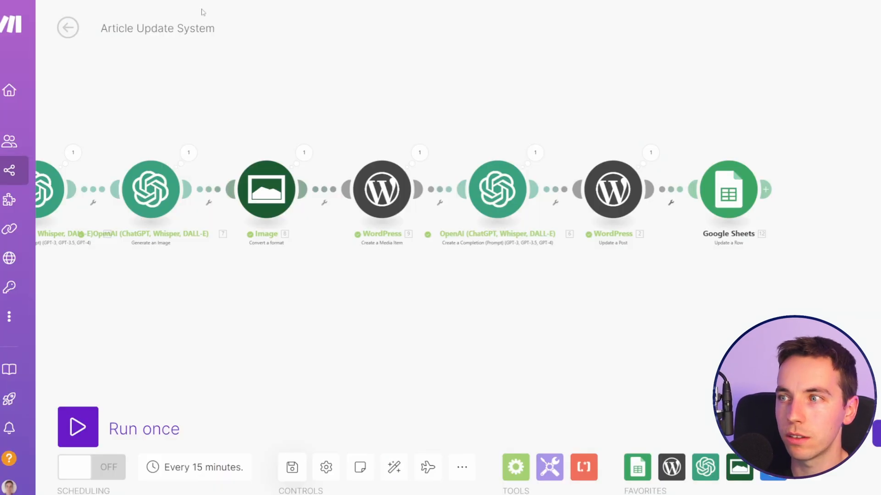
click(83, 426)
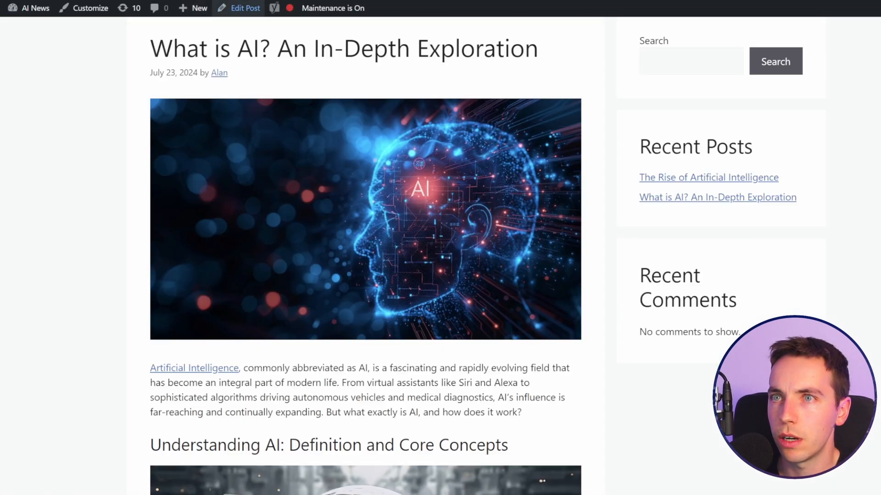
Examine the updated article from its introduction and key takeaways through the embedded video, rewritten sections and AI illustration.
scroll(427, 199, down, 4)
drag(416, 205, 328, 188)
click(338, 188)
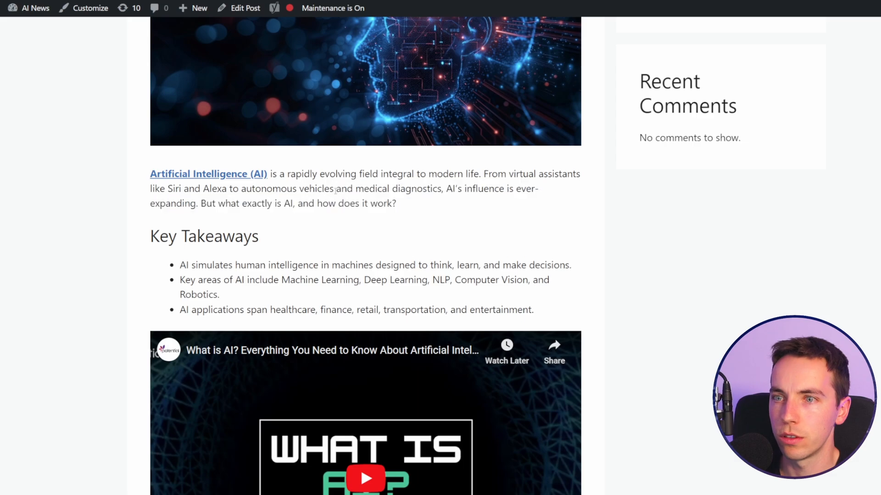
scroll(198, 201, down, 1)
scroll(198, 202, down, 3)
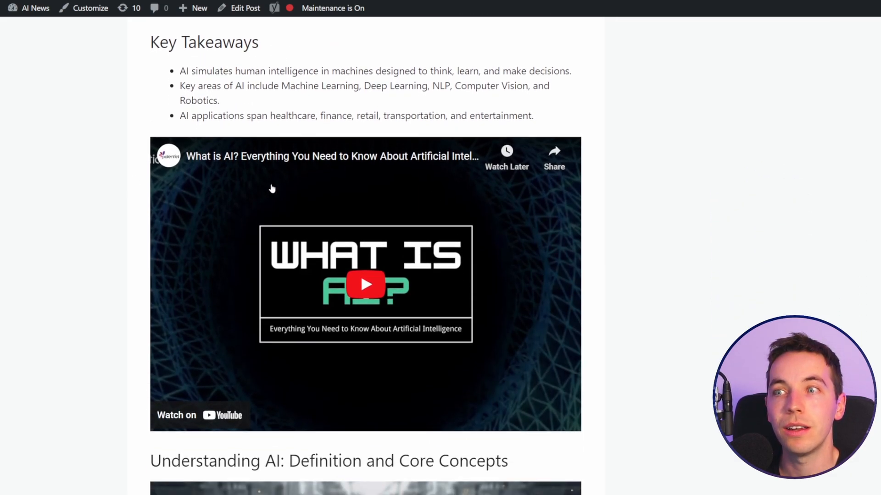
scroll(289, 263, down, 12)
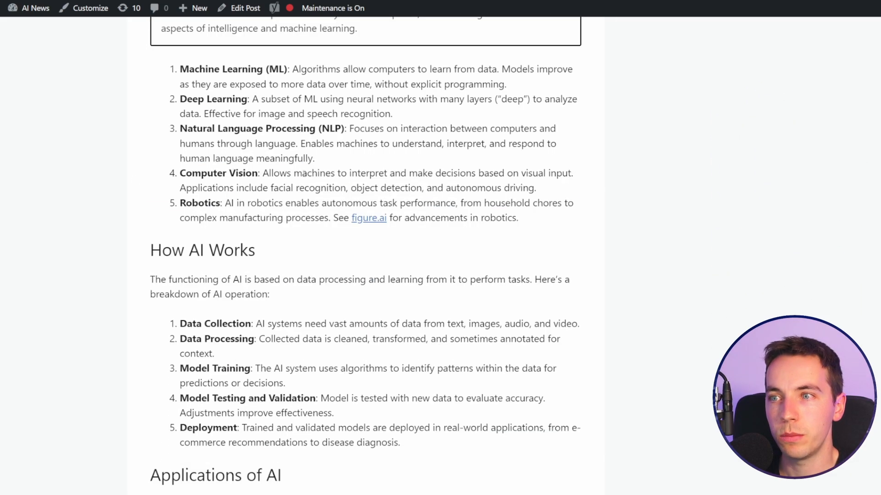
scroll(367, 221, down, 8)
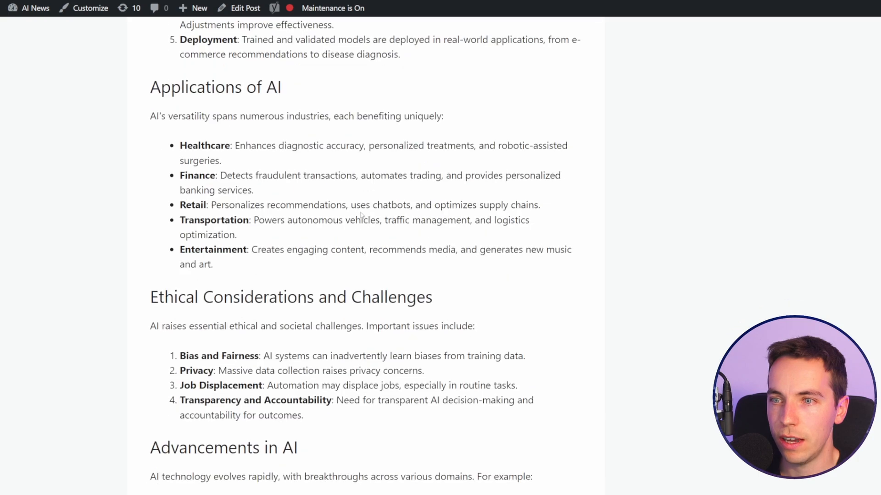
scroll(345, 195, down, 15)
scroll(450, 206, up, 3)
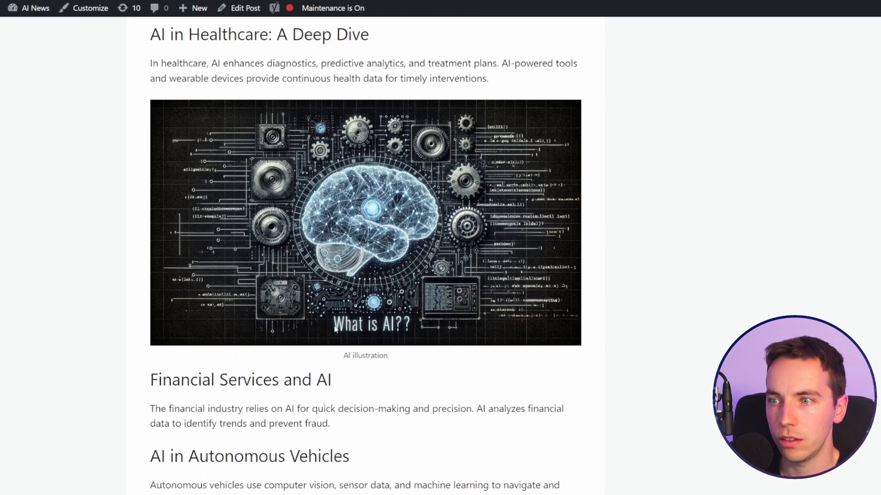
scroll(359, 331, down, 15)
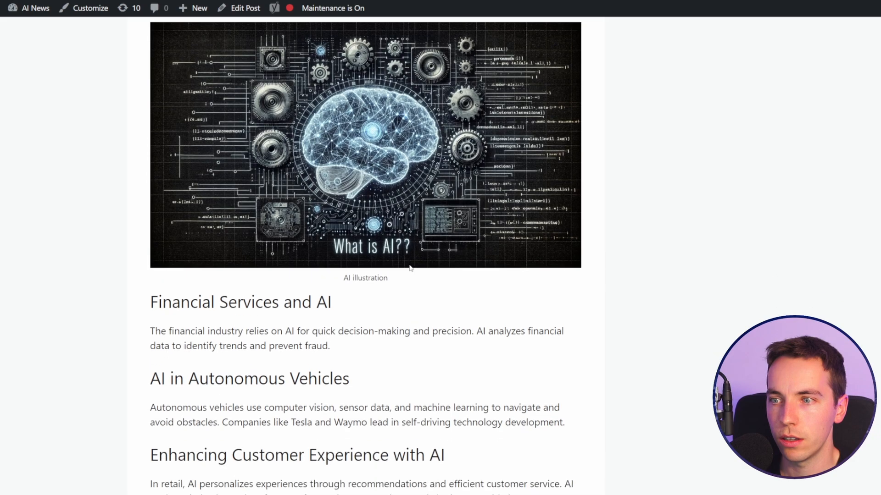
scroll(405, 195, down, 5)
scroll(389, 209, up, 3)
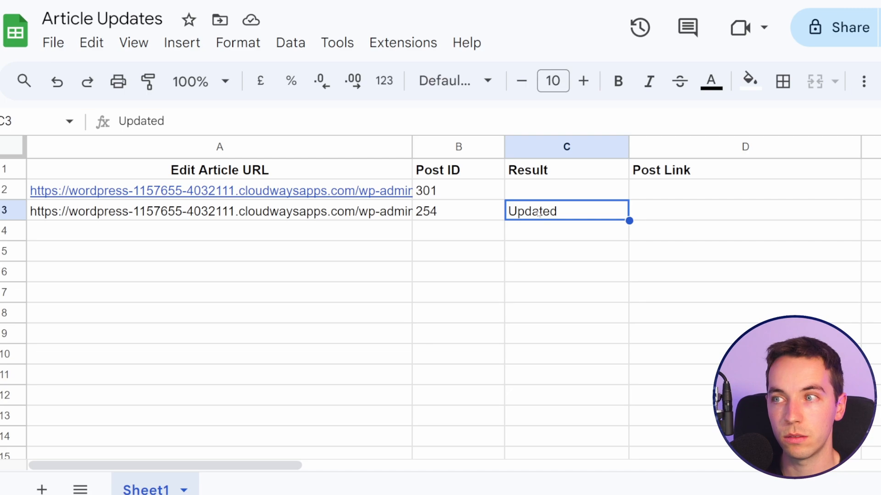
Copy the Updated result from cell C3 into C2 for the article with post ID 301.
key(ctrl+c)
key(Up)
key(ctrl+v)
key(Down)
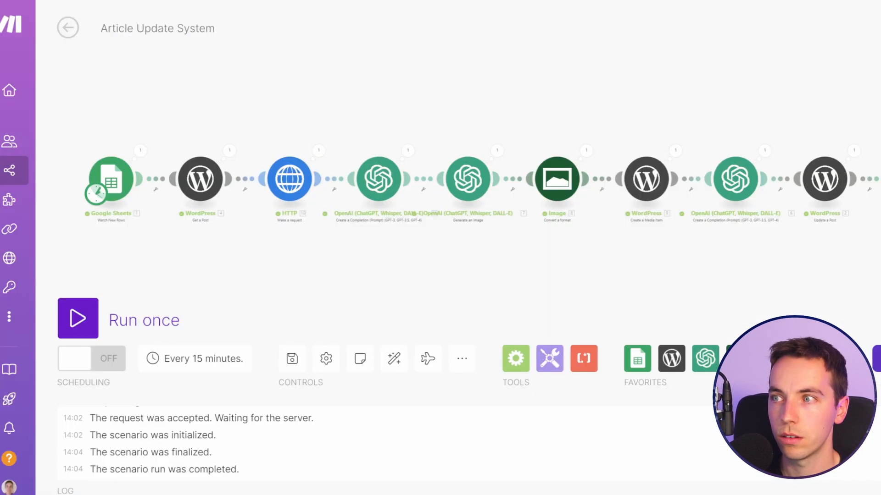
Inspect the values set for columns C and D in the scenario's Google Sheets Update a Row module.
scroll(395, 236, right, 10)
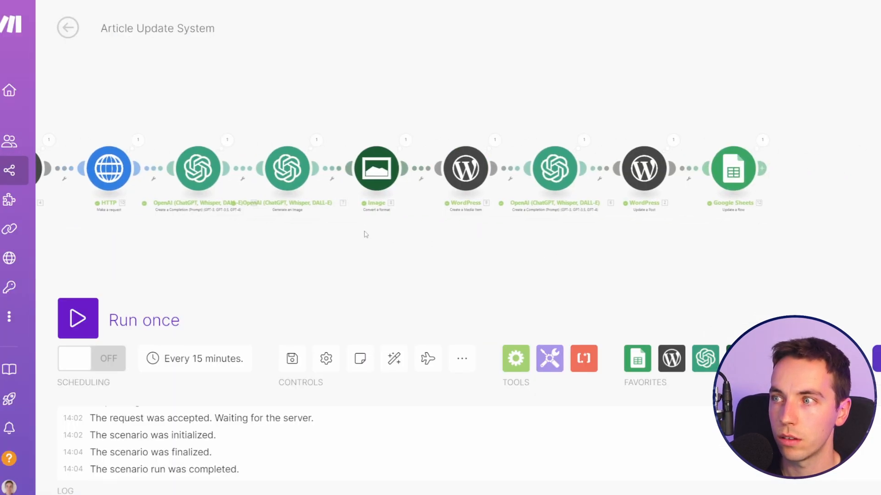
scroll(518, 238, up, 3)
click(544, 123)
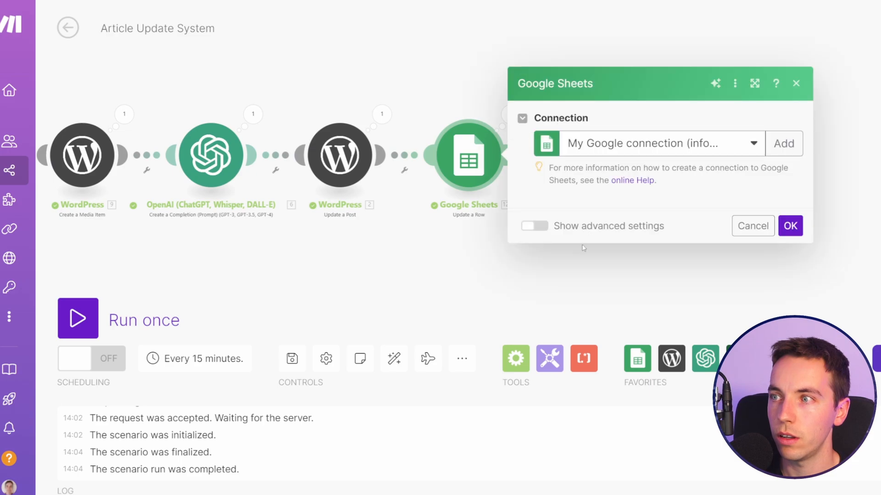
scroll(672, 229, down, 3)
scroll(660, 229, down, 3)
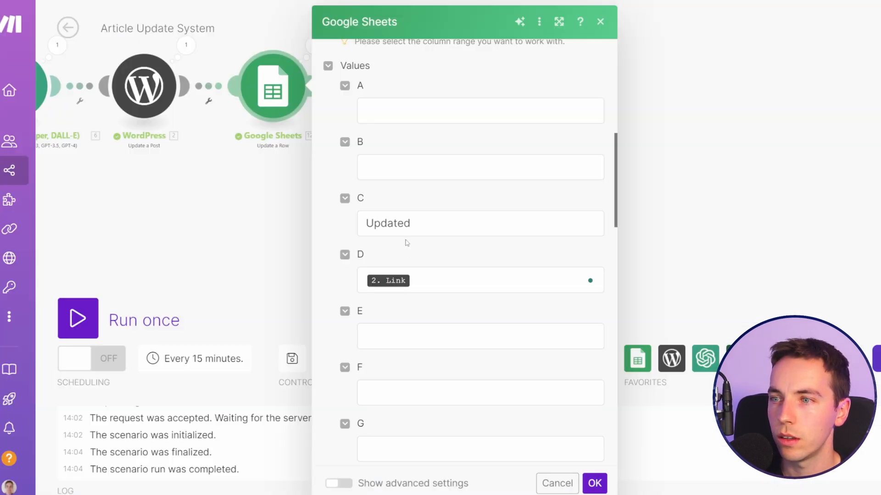
scroll(388, 203, down, 2)
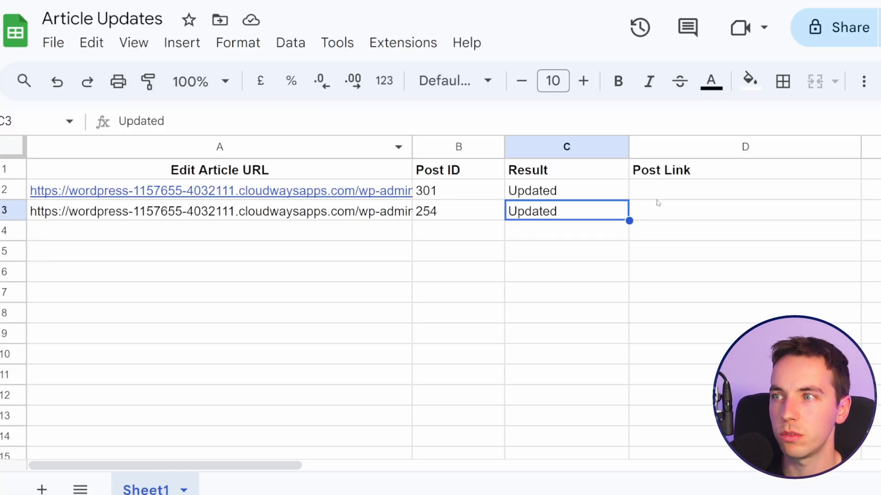
Clear the article's post link from cell D3 of the Article Updates sheet.
click(688, 192)
click(674, 214)
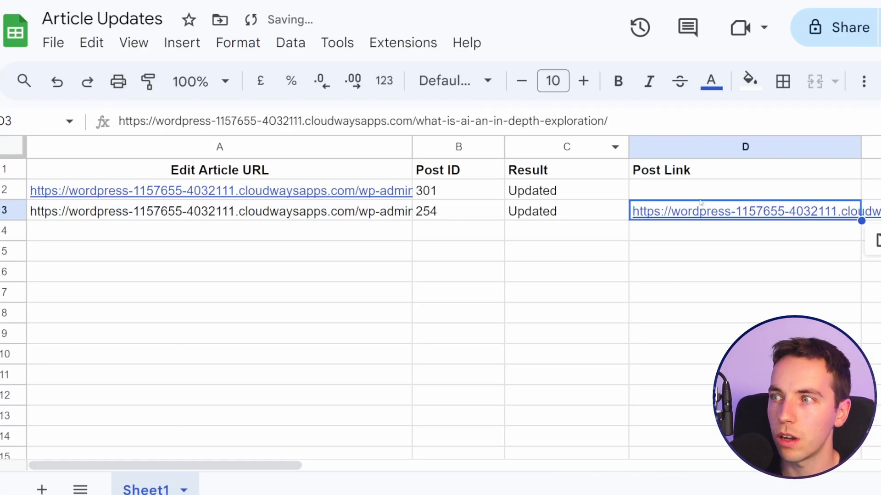
key(Delete)
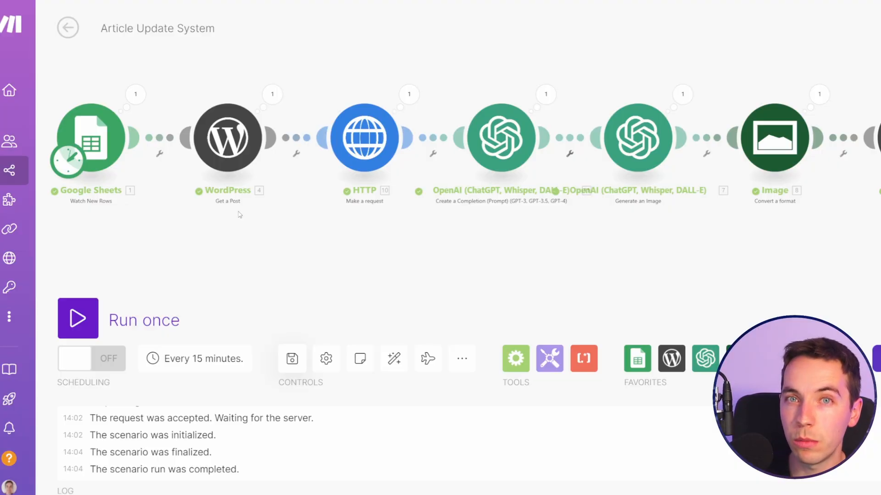
Inspect the WordPress Get a Post module's output, from the excerpt to the modified date, and expand its meta collection.
click(273, 95)
scroll(355, 172, down, 6)
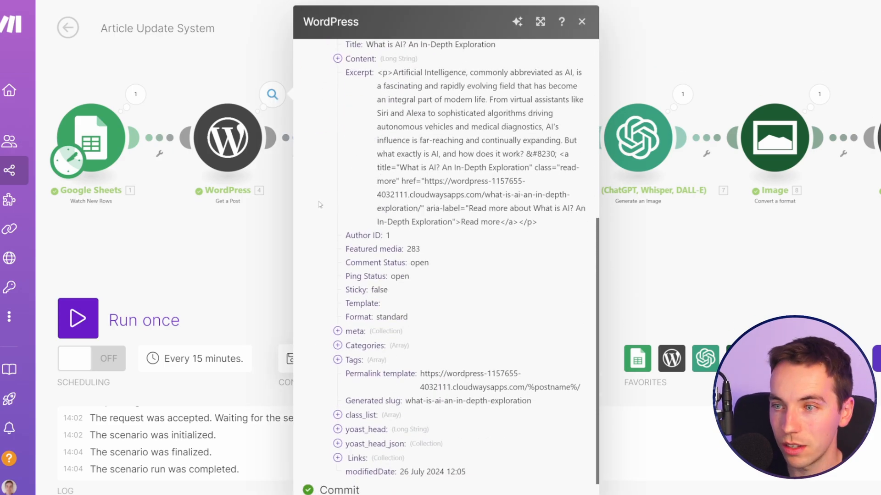
scroll(330, 208, down, 1)
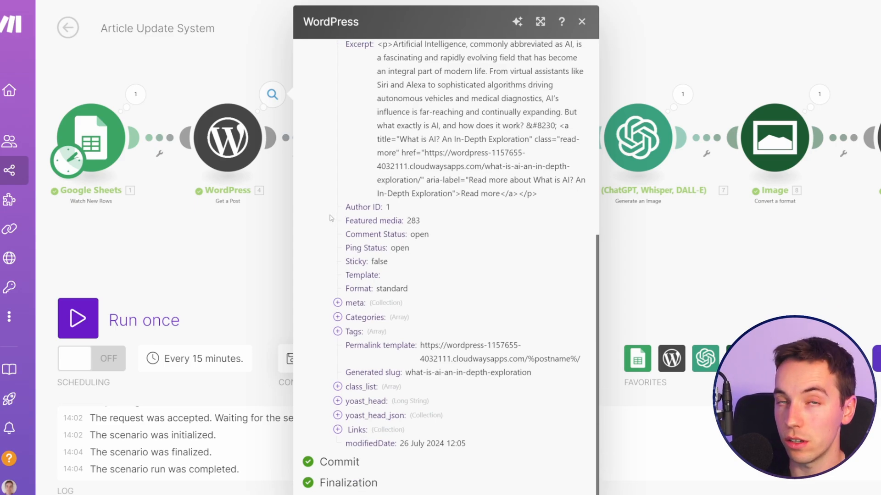
scroll(433, 185, up, 5)
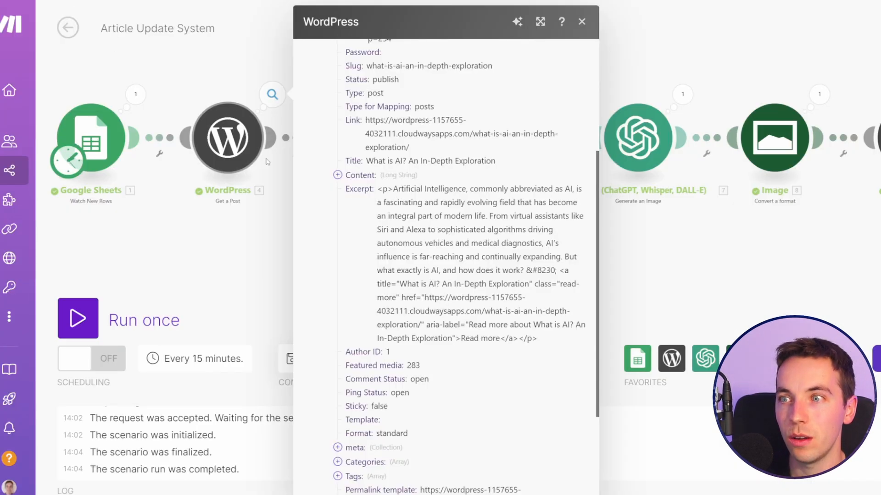
scroll(361, 222, down, 8)
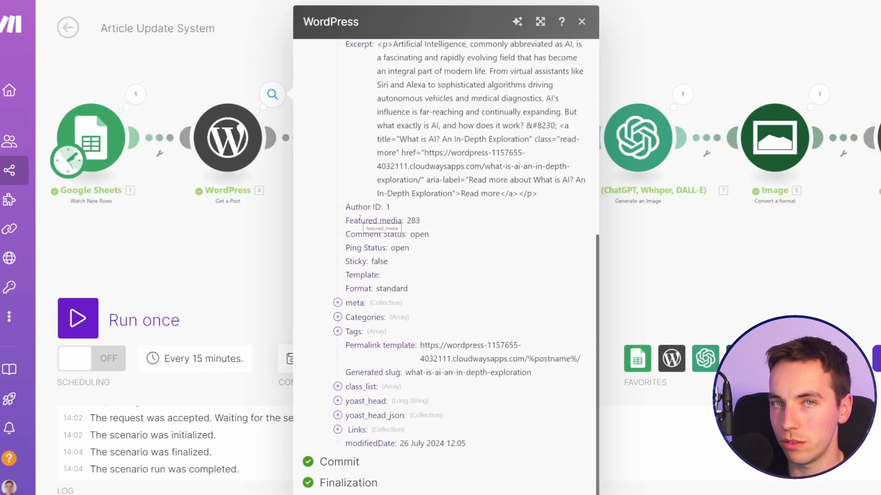
click(338, 304)
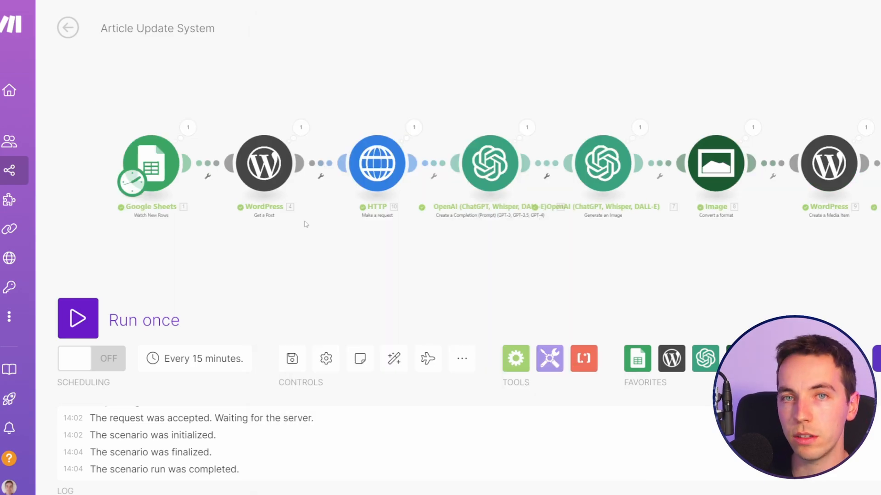
drag(334, 224, 279, 243)
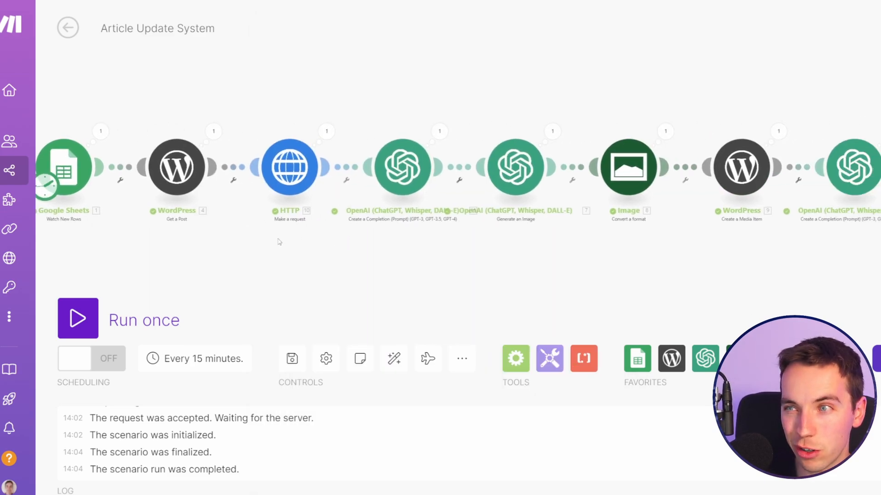
scroll(240, 254, down, 1)
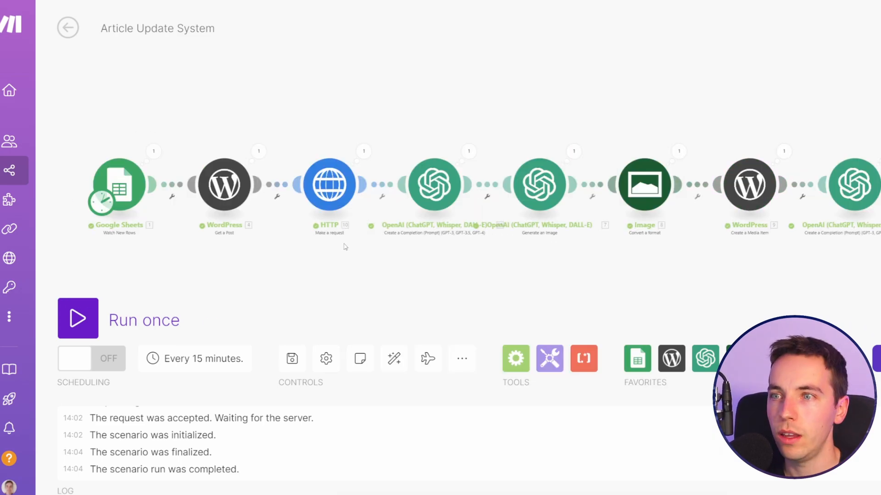
scroll(342, 252, down, 1)
drag(342, 256, 323, 252)
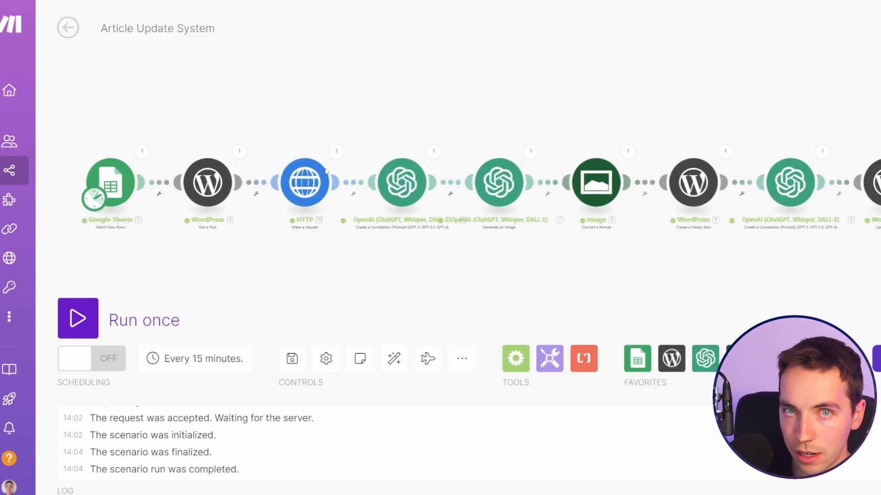
drag(219, 252, 325, 248)
scroll(333, 242, up, 1)
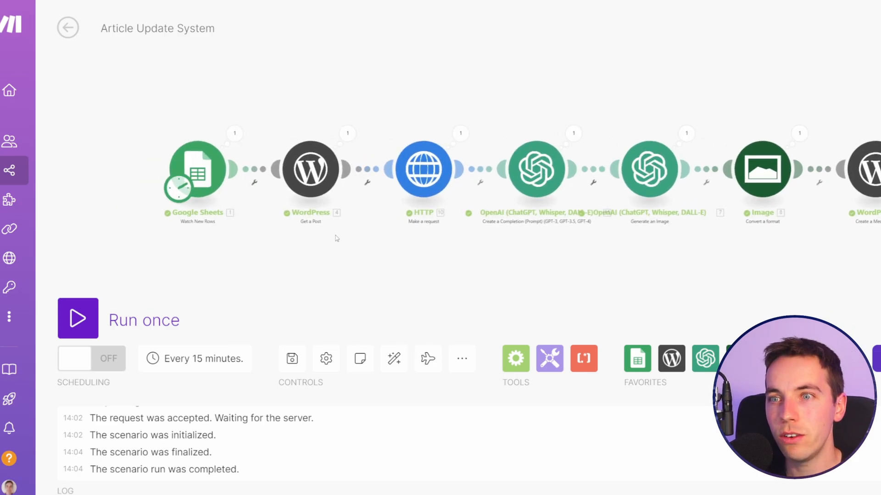
drag(655, 244, 511, 230)
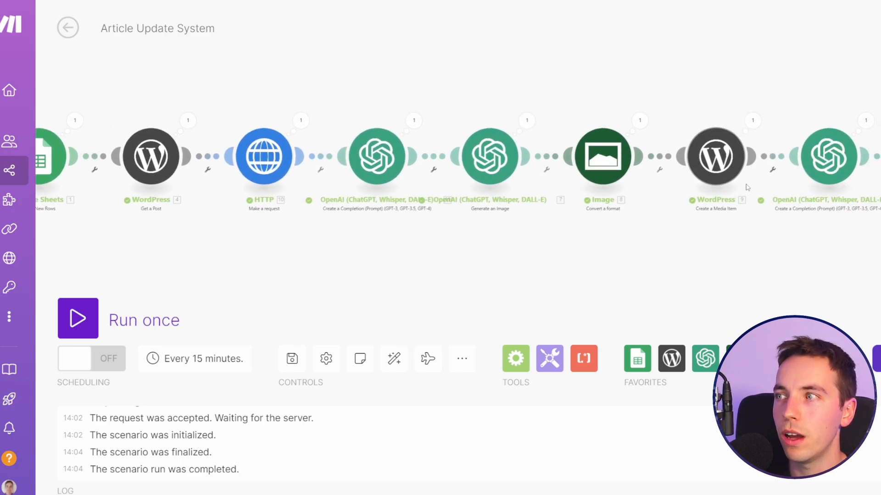
drag(580, 249, 721, 239)
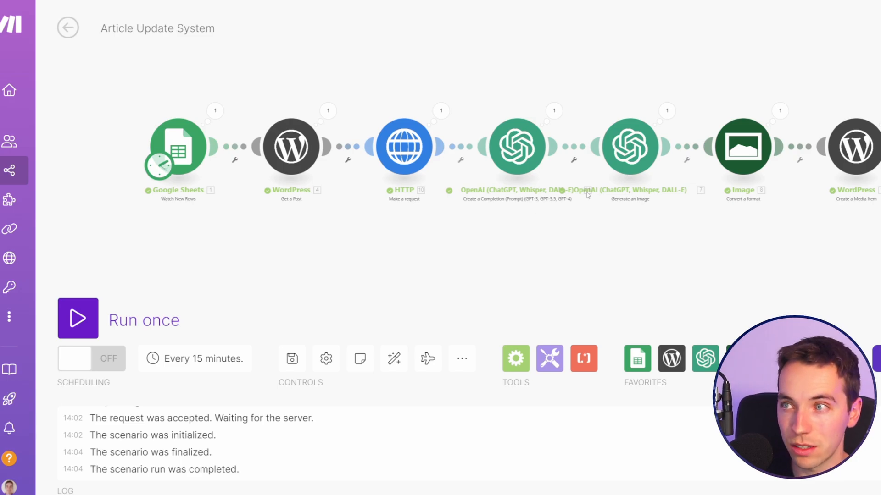
drag(568, 232, 520, 233)
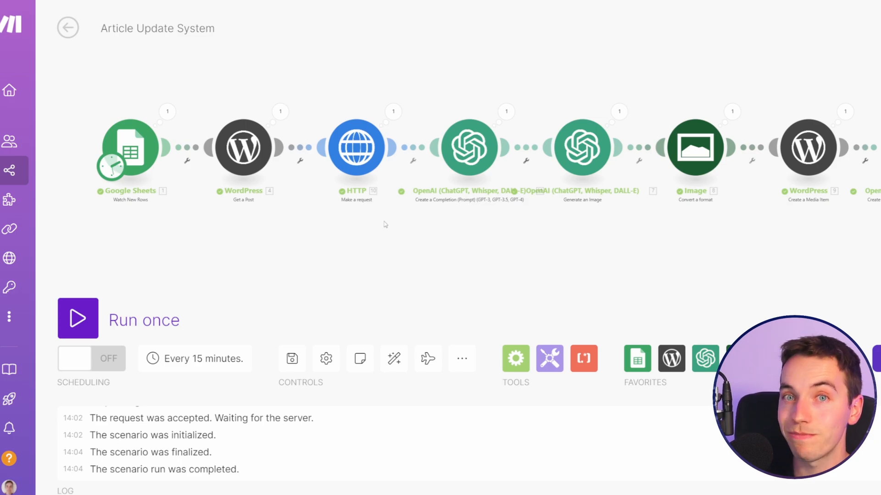
drag(385, 224, 457, 229)
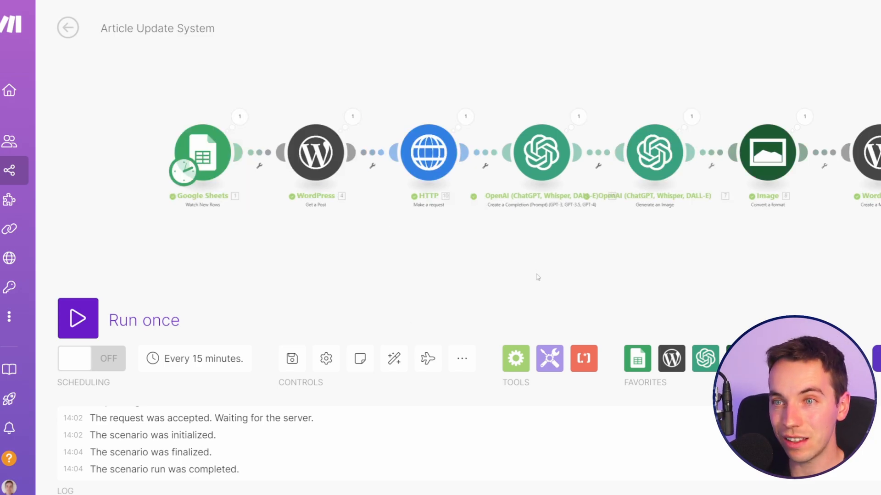
scroll(553, 279, down, 1)
drag(650, 251, 455, 238)
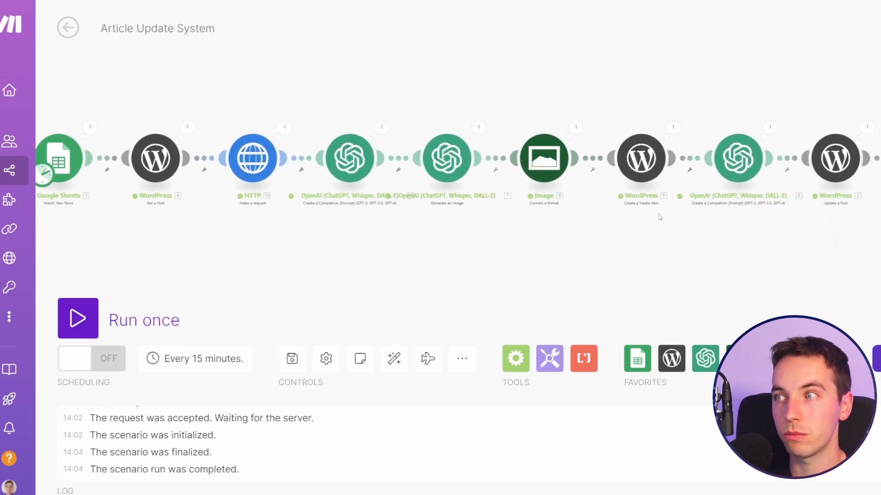
drag(703, 228, 572, 242)
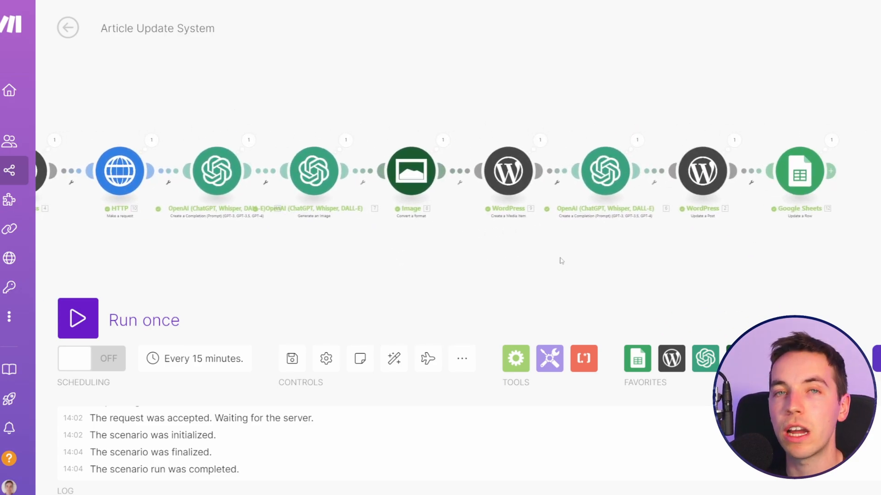
drag(468, 282, 563, 275)
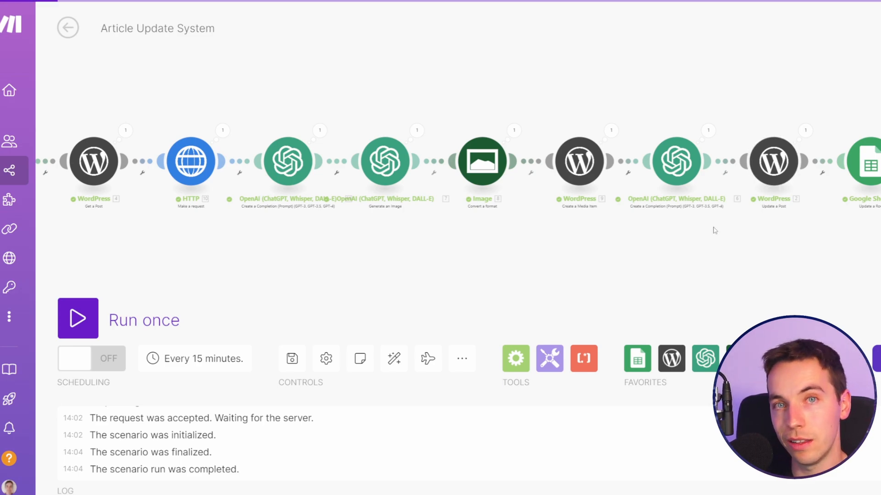
Review the full Article Update System scenario, from the Google Sheets Watch New Rows trigger to the Update a Row module.
drag(257, 268, 358, 257)
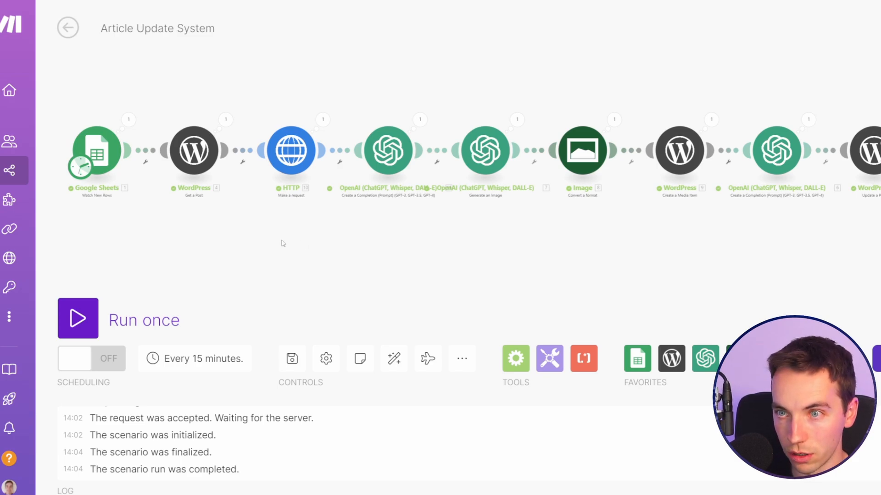
scroll(294, 245, right, 5)
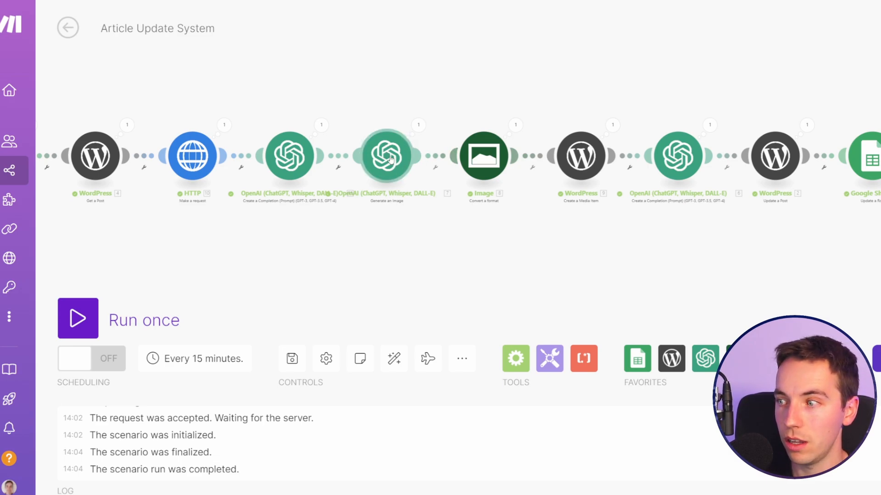
drag(363, 242, 470, 233)
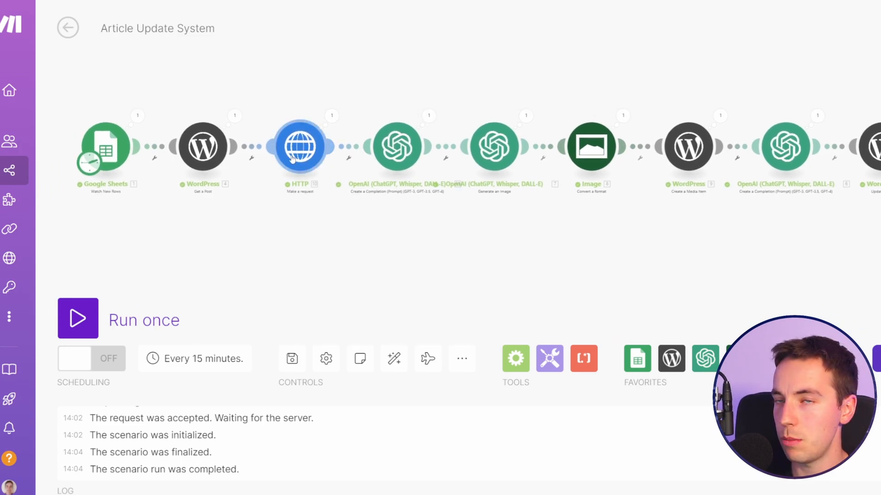
drag(531, 273, 350, 249)
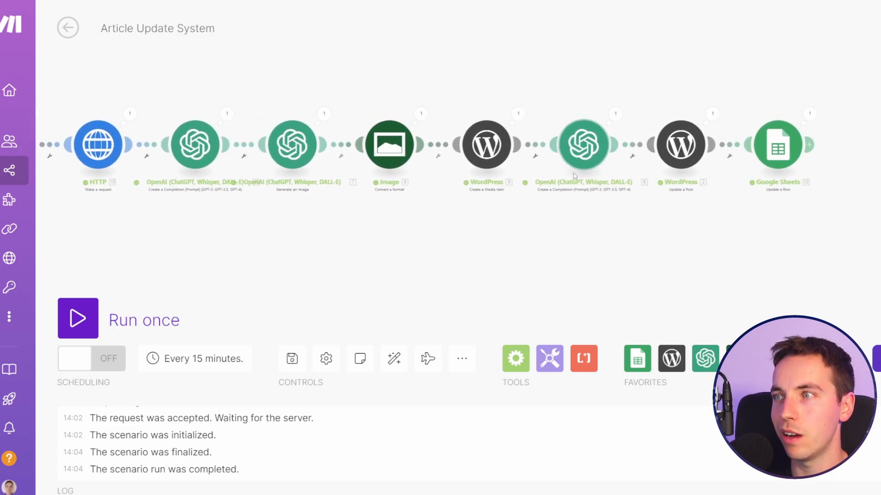
scroll(560, 206, left, 3)
drag(555, 198, 619, 199)
scroll(564, 233, down, 1)
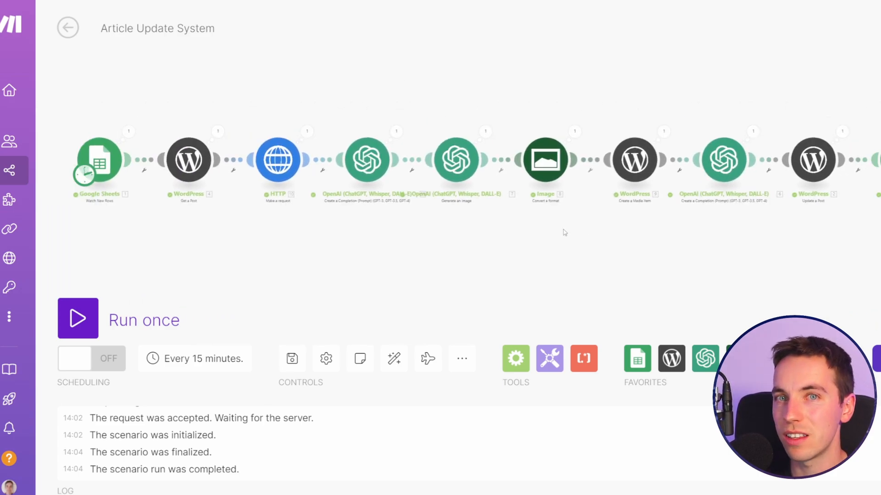
drag(506, 252, 511, 253)
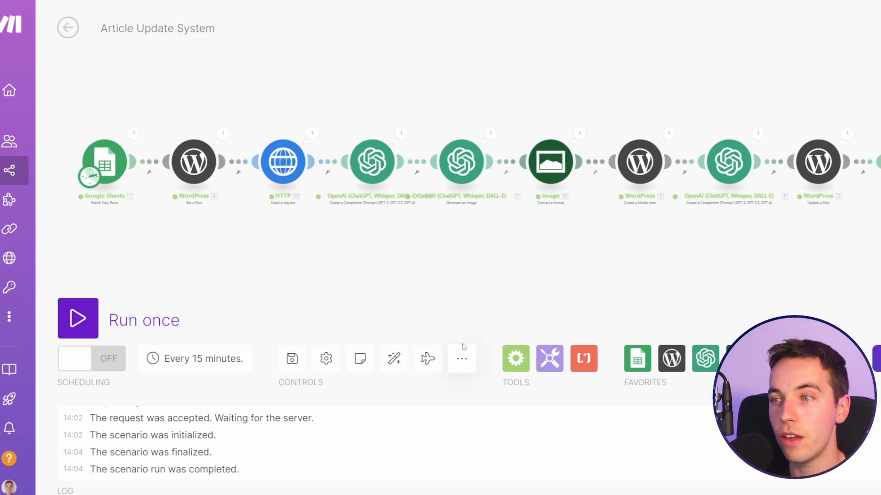
Open the Import Blueprint dialog for loading a blueprint JSON file into the Article Update System scenario.
click(462, 354)
click(454, 304)
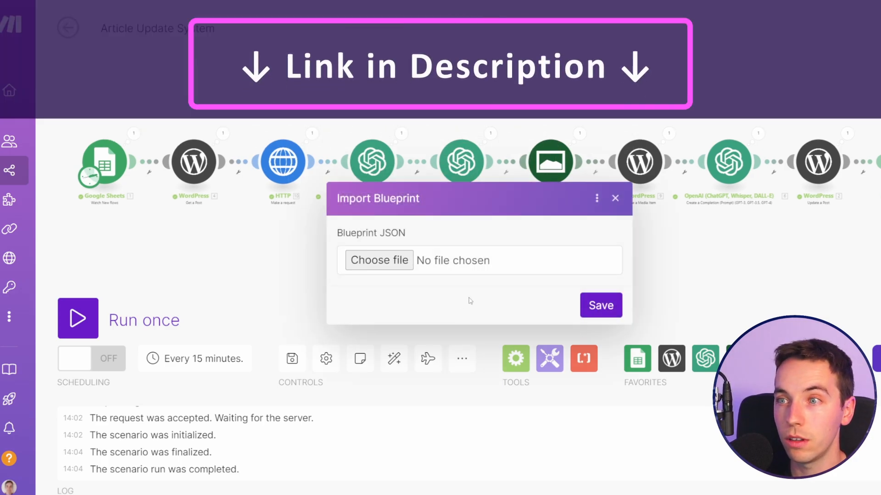